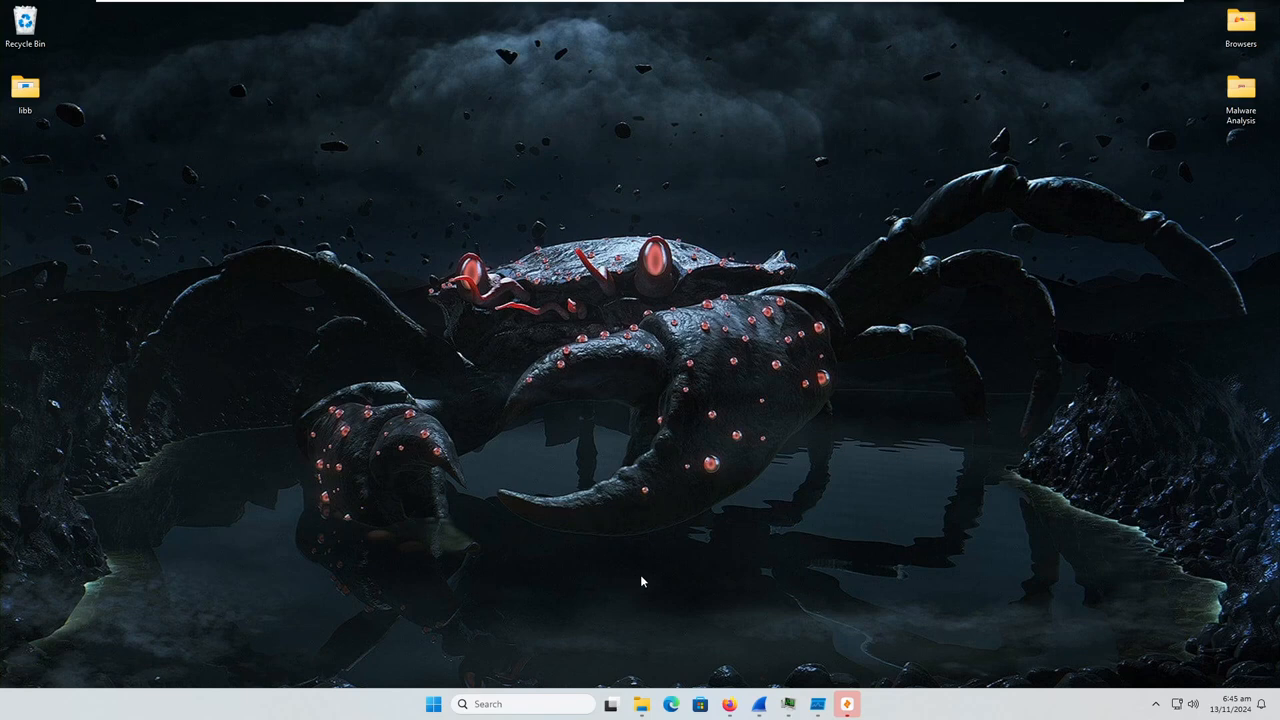
# Switch to Firefox and review the basic properties and history in the VirusTotal details of PASS-1234.exe
pyautogui.click(729, 704)
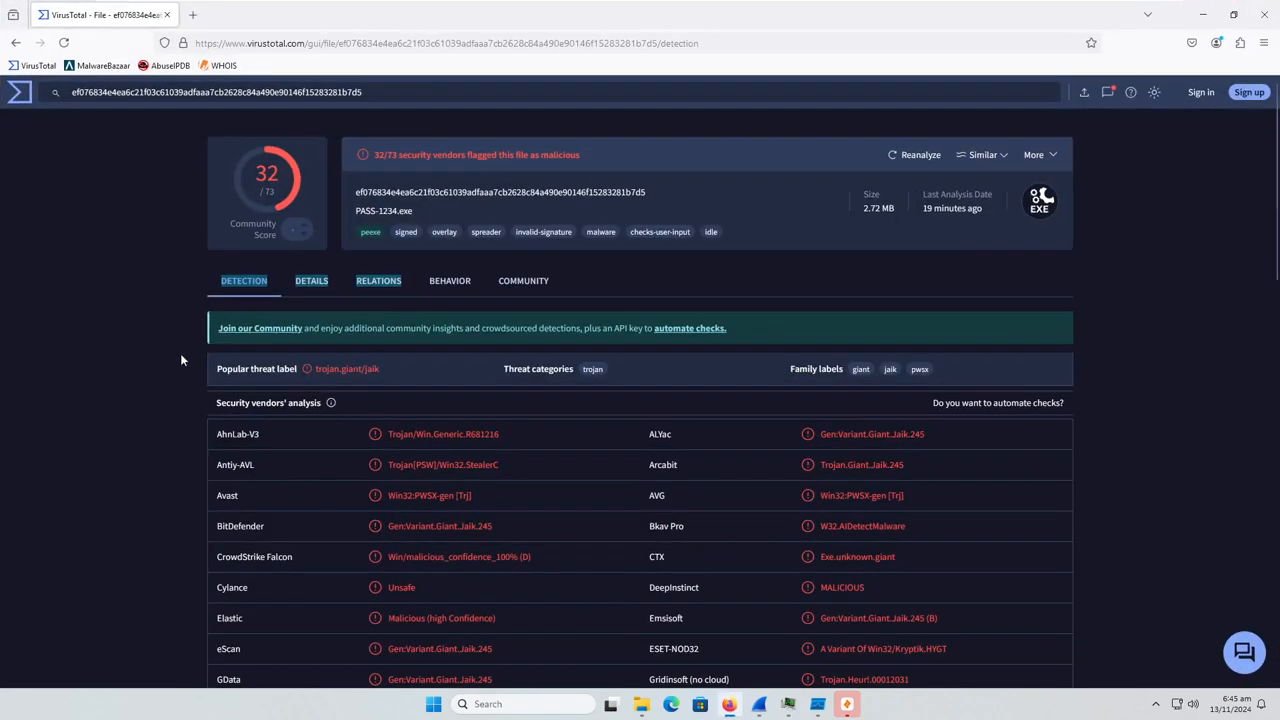
pyautogui.click(289, 293)
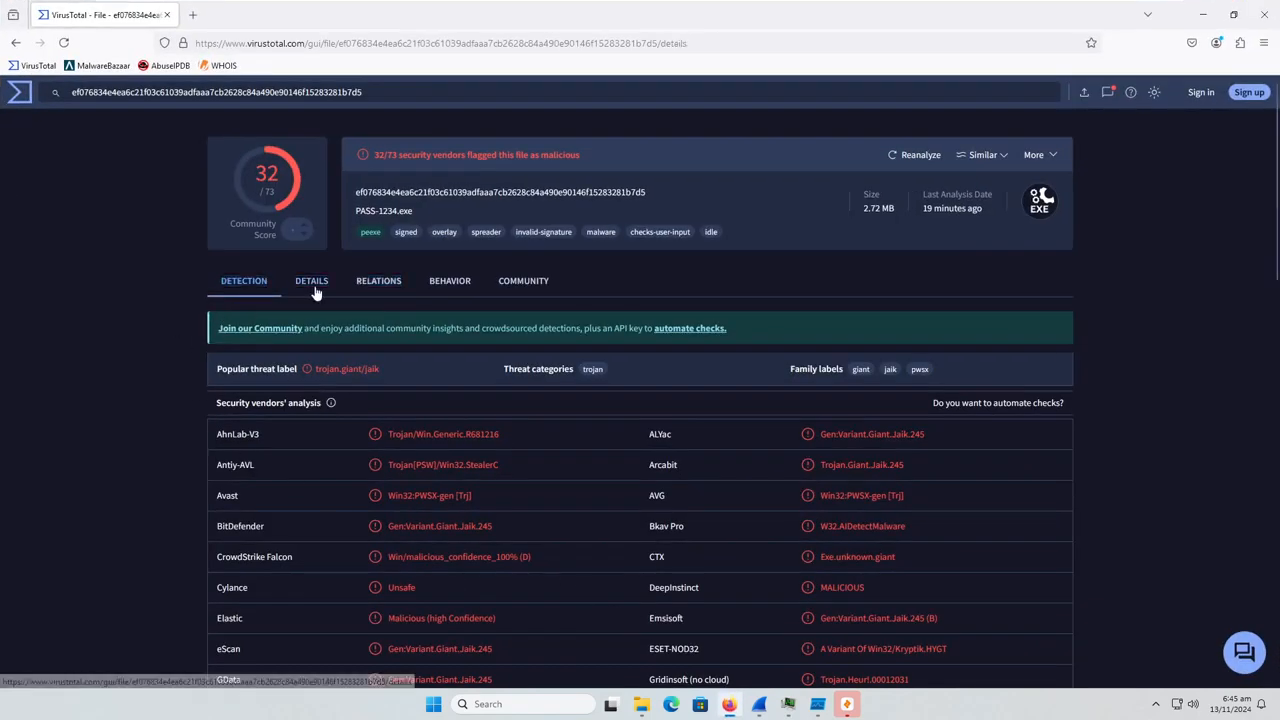
pyautogui.scroll(-2, 286, 495)
pyautogui.scroll(-1, 288, 495)
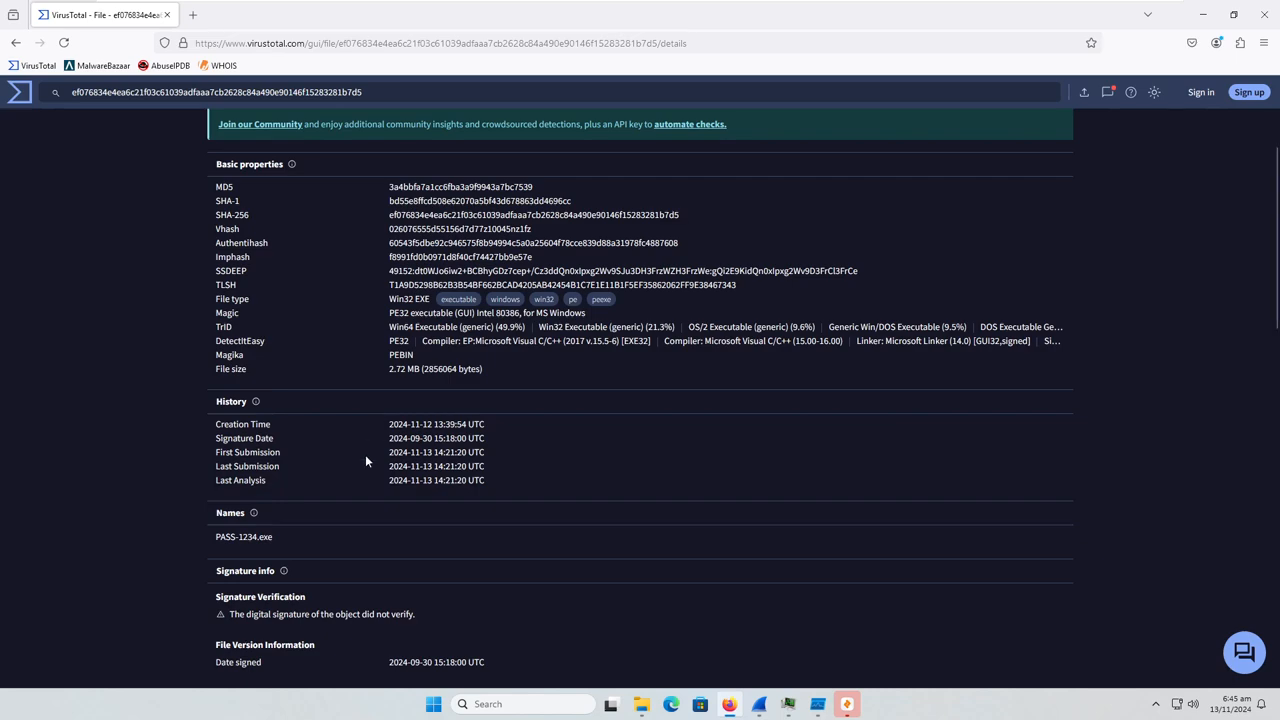
pyautogui.scroll(3, 373, 446)
pyautogui.scroll(-1, 375, 445)
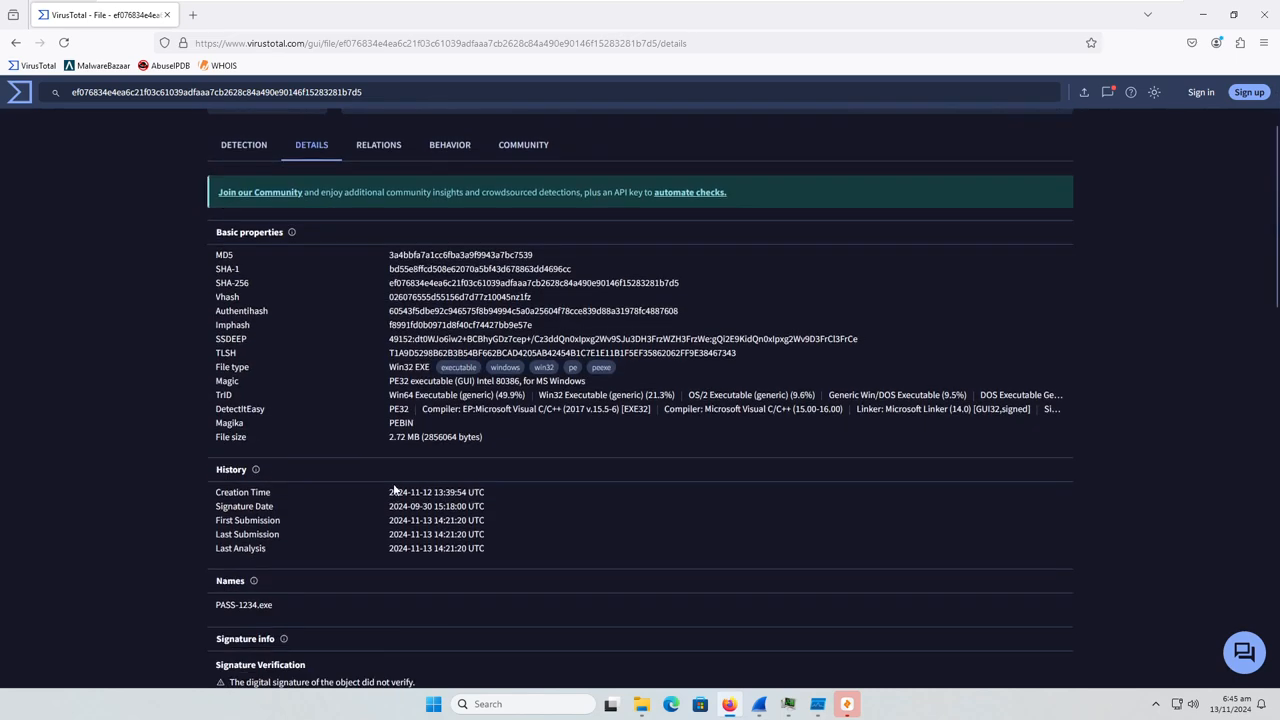
pyautogui.scroll(2, 240, 143)
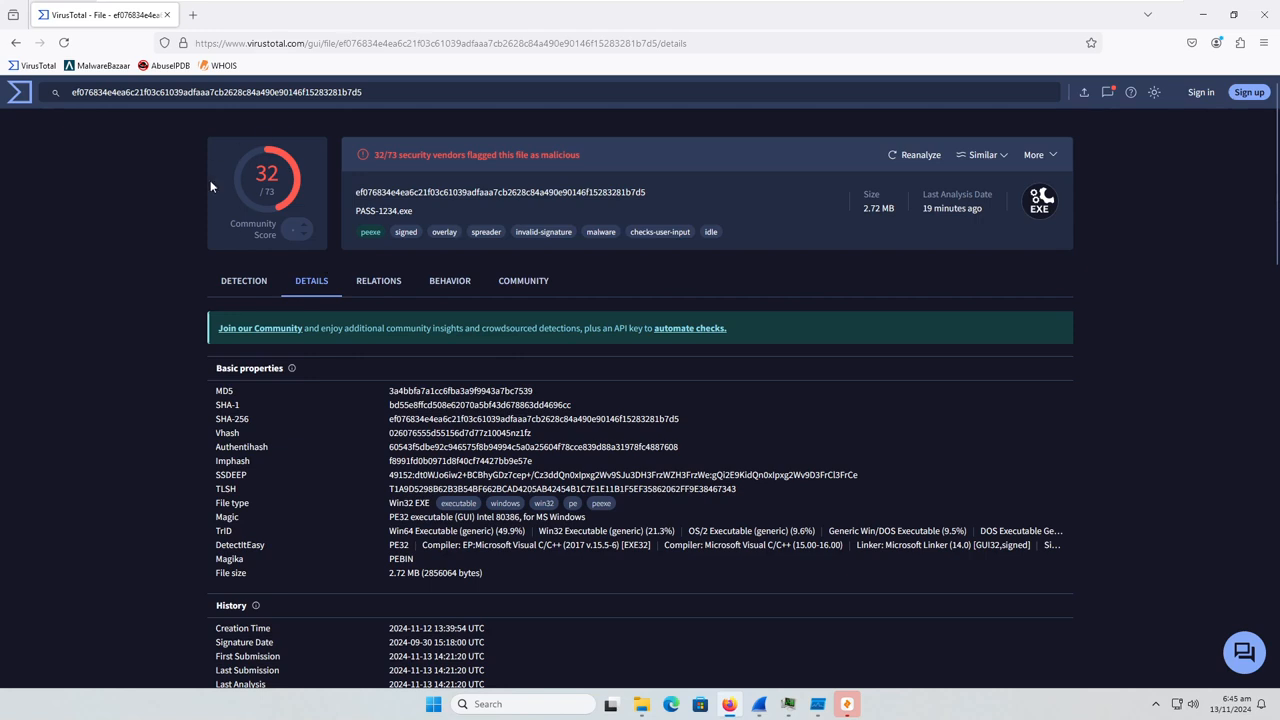
# Examine the security vendors' detections for the file, highlighting Microsoft's verdict
pyautogui.click(240, 283)
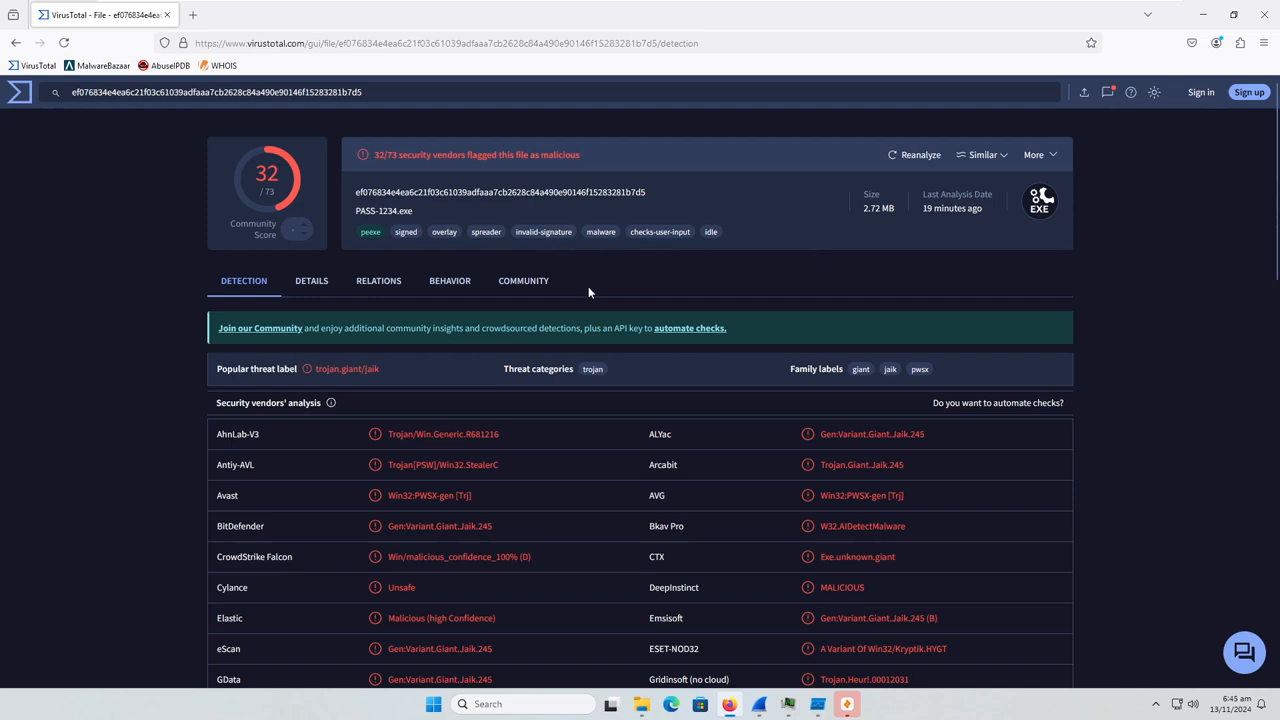
pyautogui.scroll(-1, 321, 387)
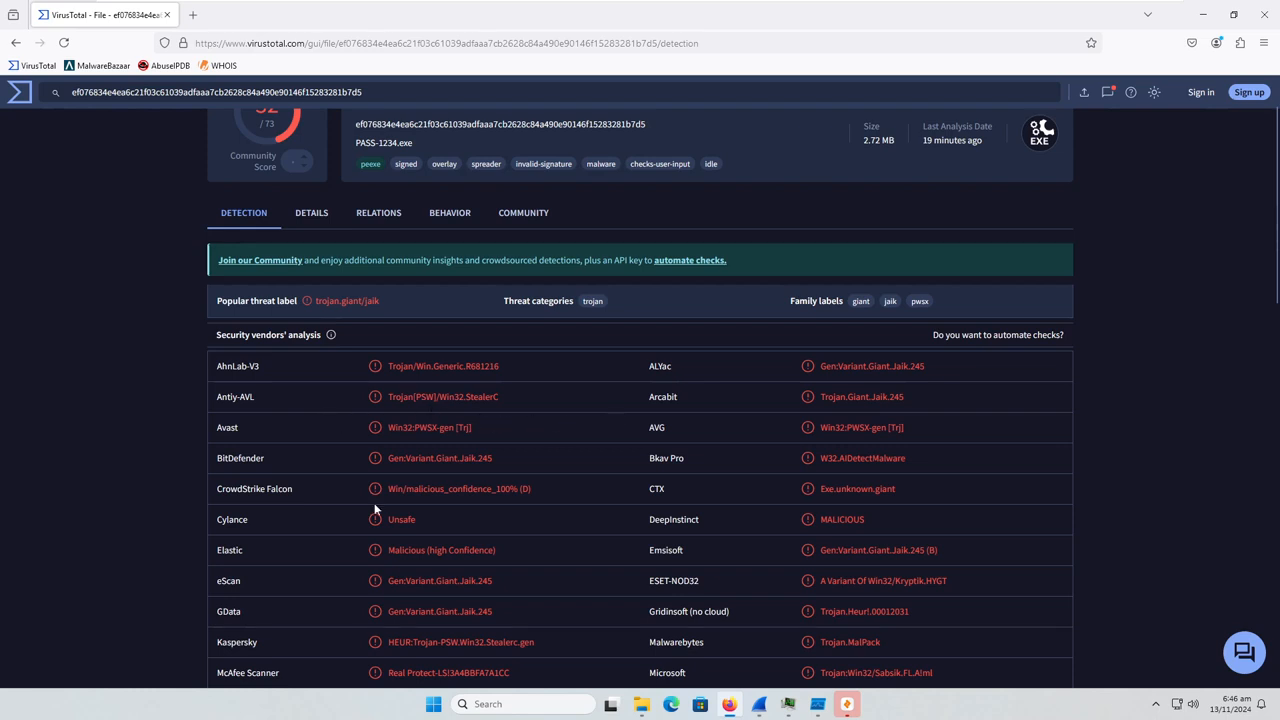
pyautogui.scroll(-1, 526, 563)
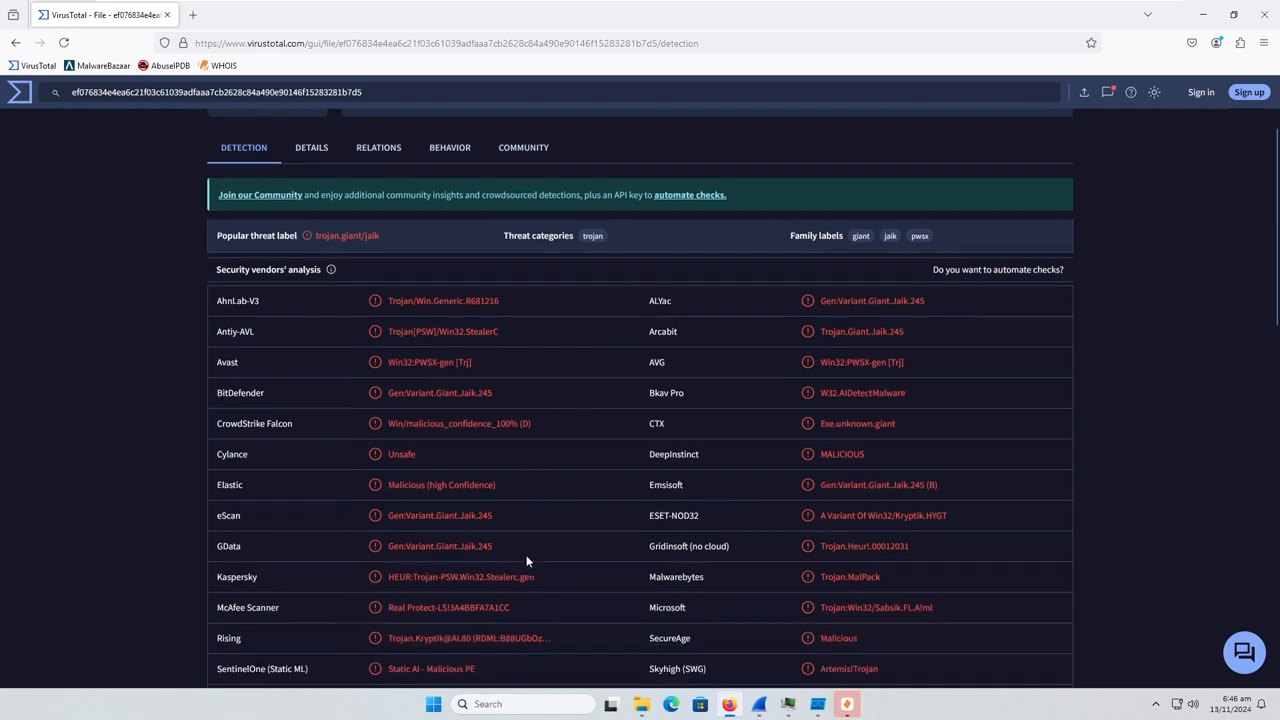
pyautogui.scroll(-1, 730, 449)
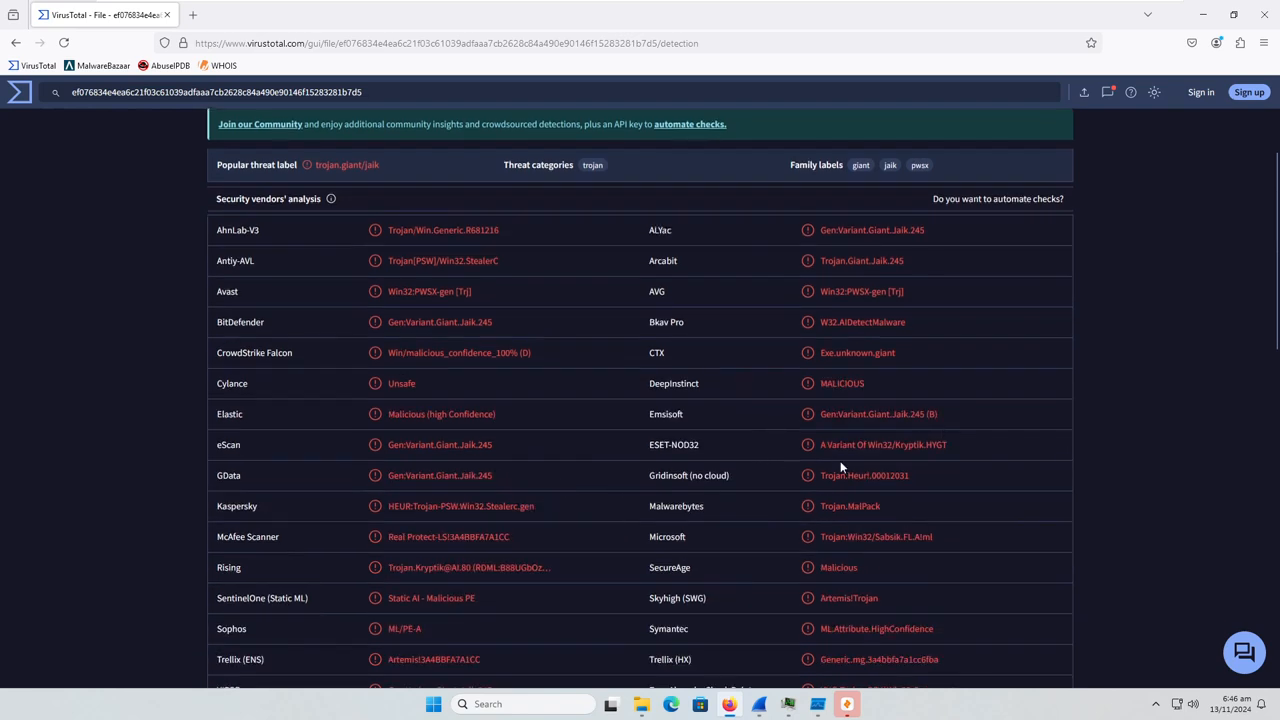
pyautogui.scroll(-1, 520, 500)
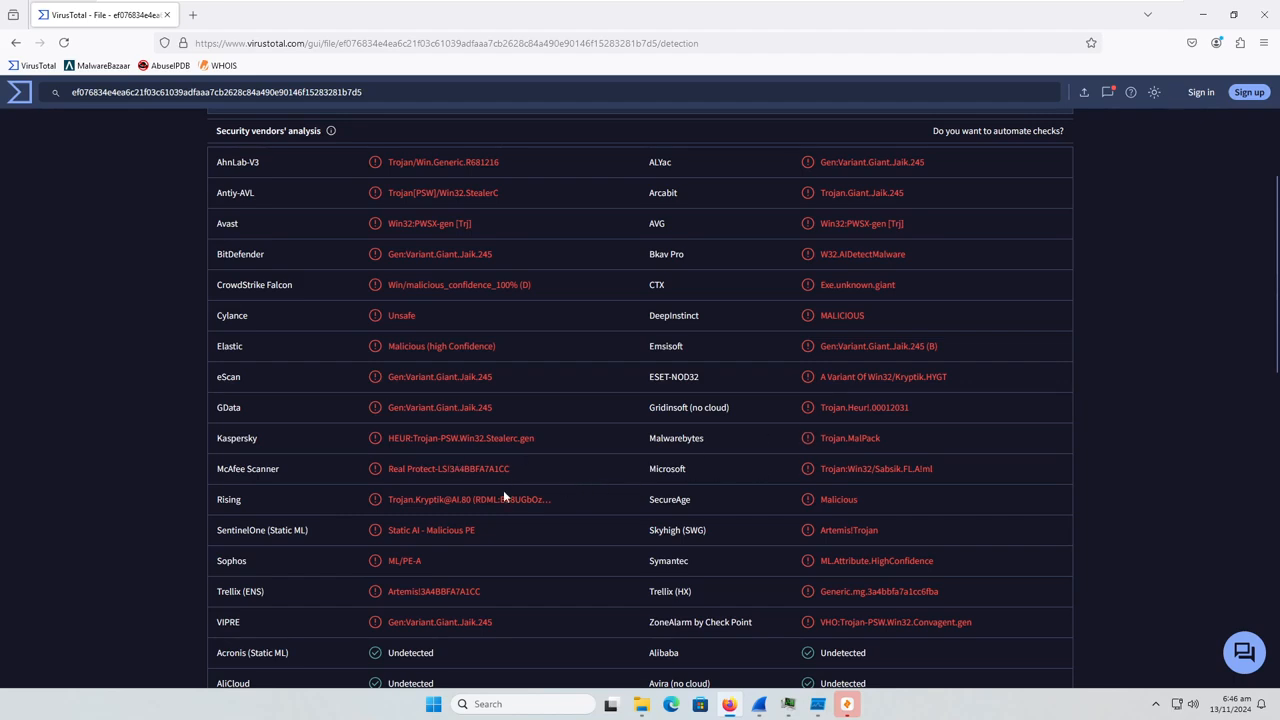
pyautogui.scroll(-1, 674, 410)
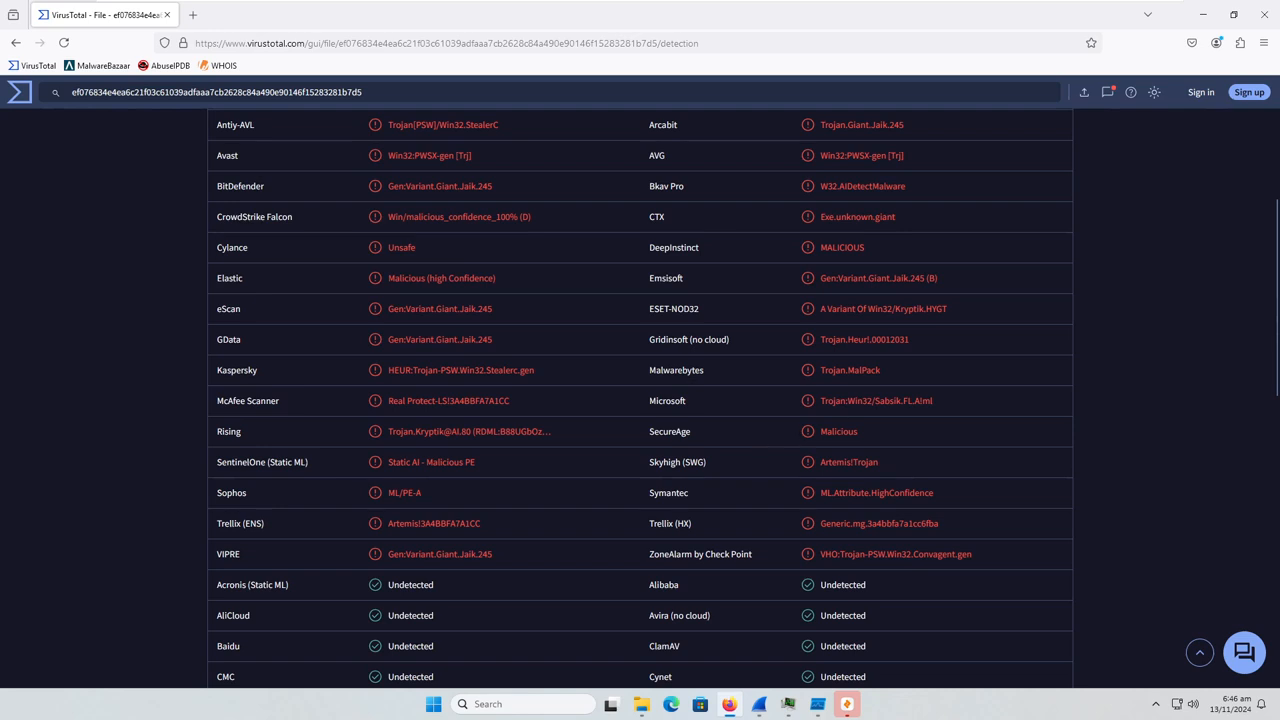
pyautogui.moveTo(846, 401); pyautogui.dragTo(933, 402)
pyautogui.moveTo(640, 487); pyautogui.dragTo(340, 509)
# Examine the vendors that did not detect the file, highlighting ClamAV, Google's result and Webroot
pyautogui.scroll(-3, 474, 486)
pyautogui.scroll(-1, 474, 479)
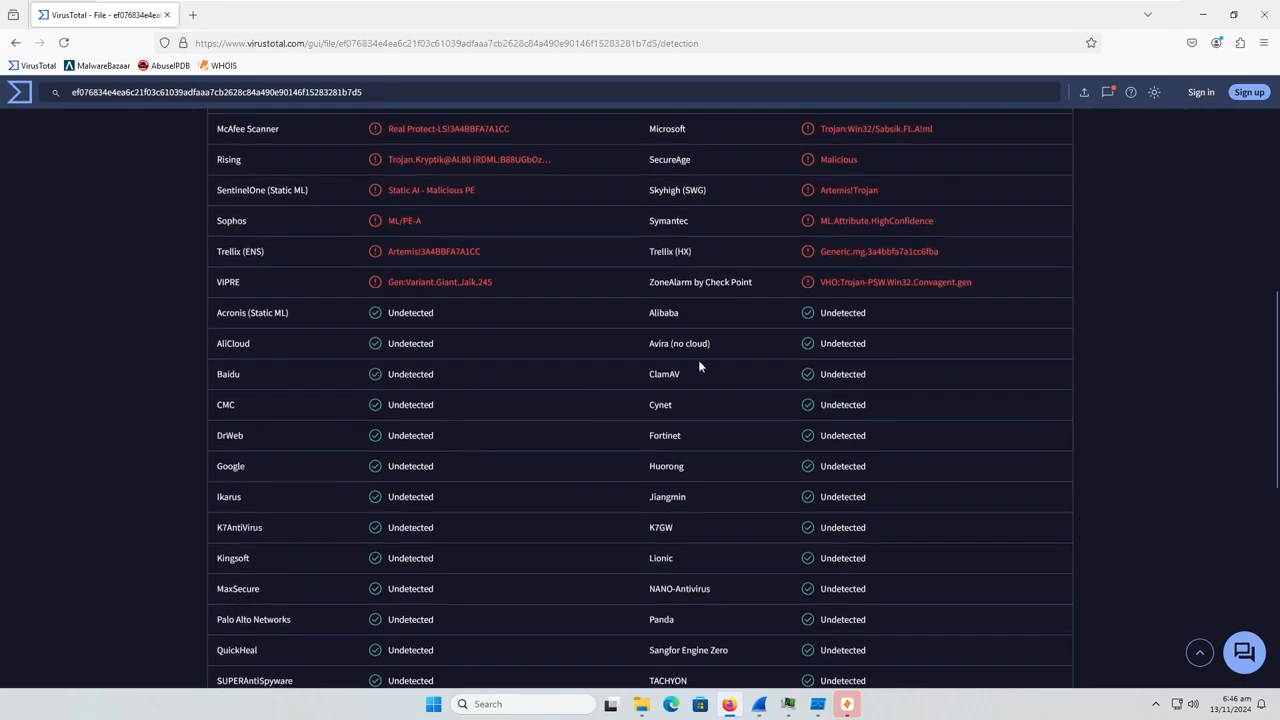
pyautogui.moveTo(648, 352); pyautogui.dragTo(745, 343)
pyautogui.scroll(-1, 690, 370)
pyautogui.moveTo(700, 310); pyautogui.dragTo(646, 305)
pyautogui.scroll(-1, 560, 362)
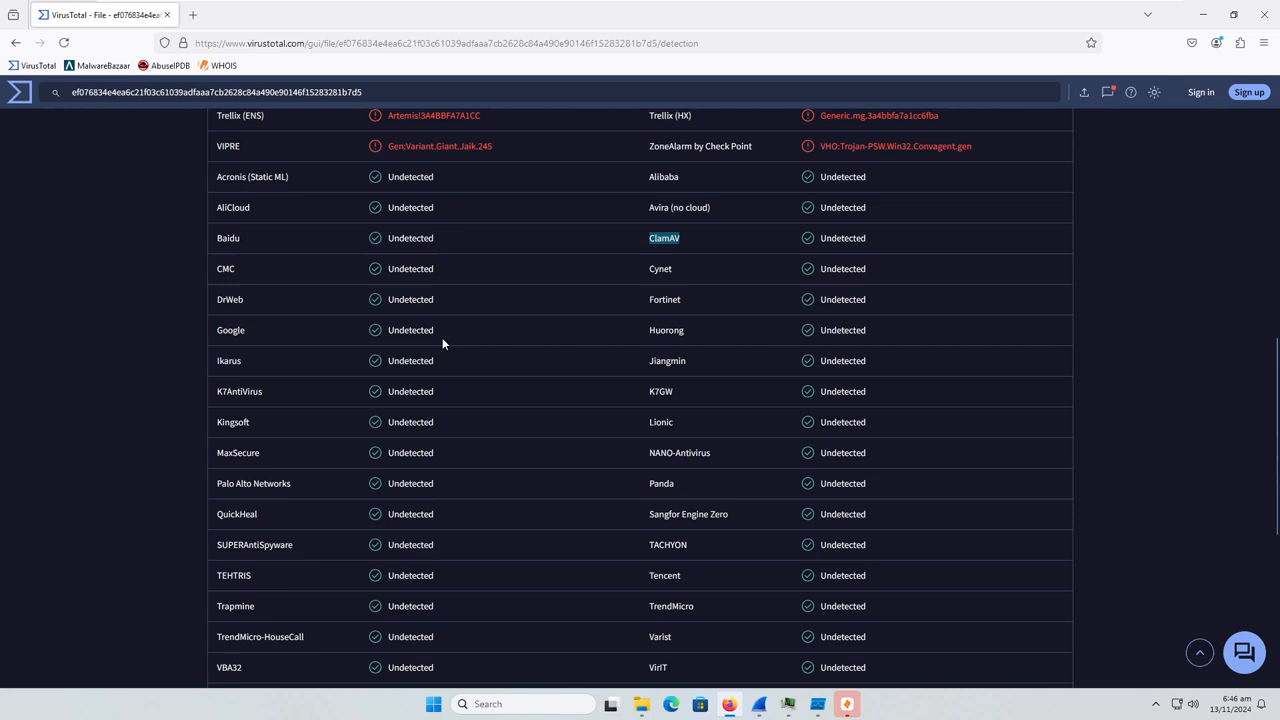
pyautogui.moveTo(445, 344); pyautogui.dragTo(361, 337)
pyautogui.scroll(-1, 489, 457)
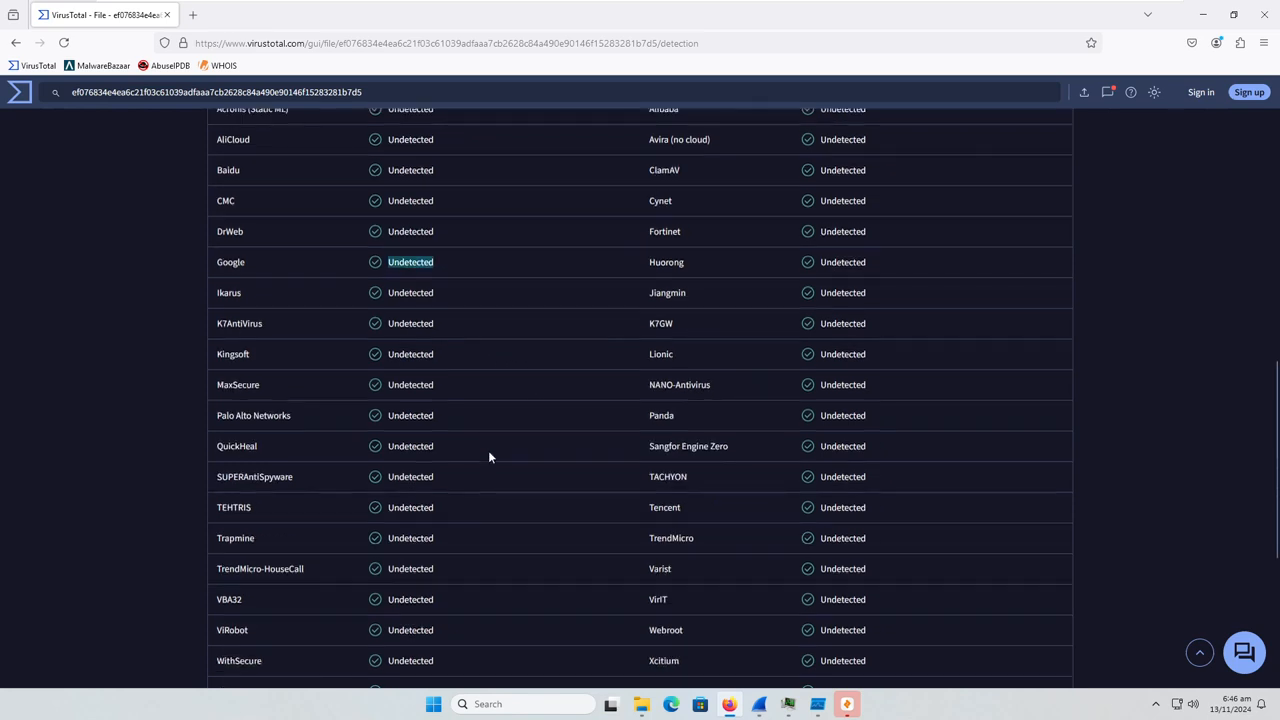
pyautogui.scroll(-1, 489, 457)
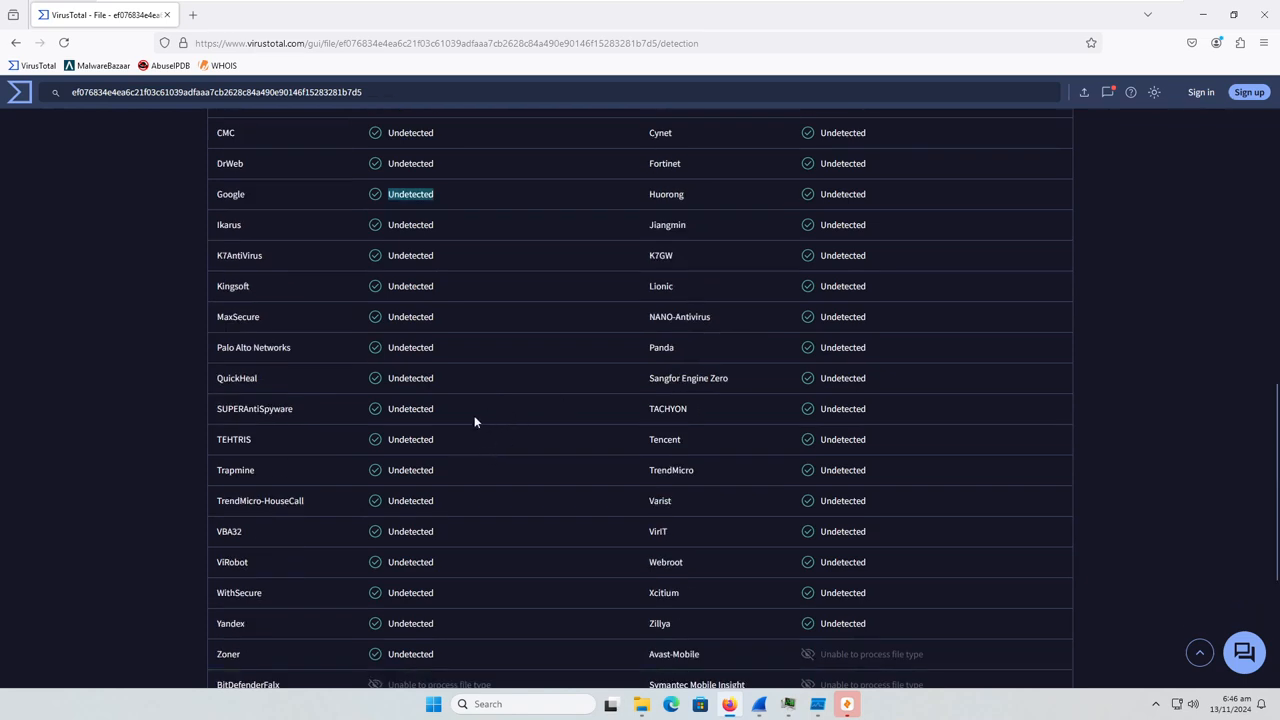
pyautogui.scroll(-1, 557, 440)
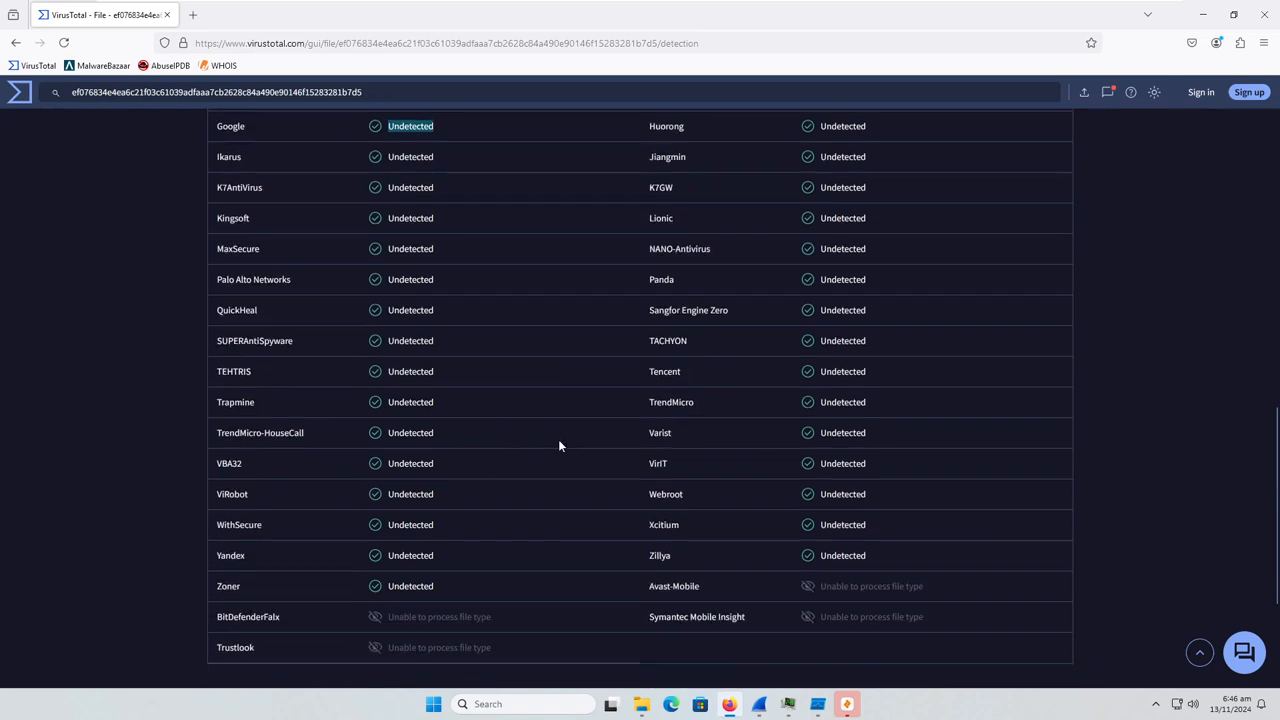
pyautogui.doubleClick(664, 497)
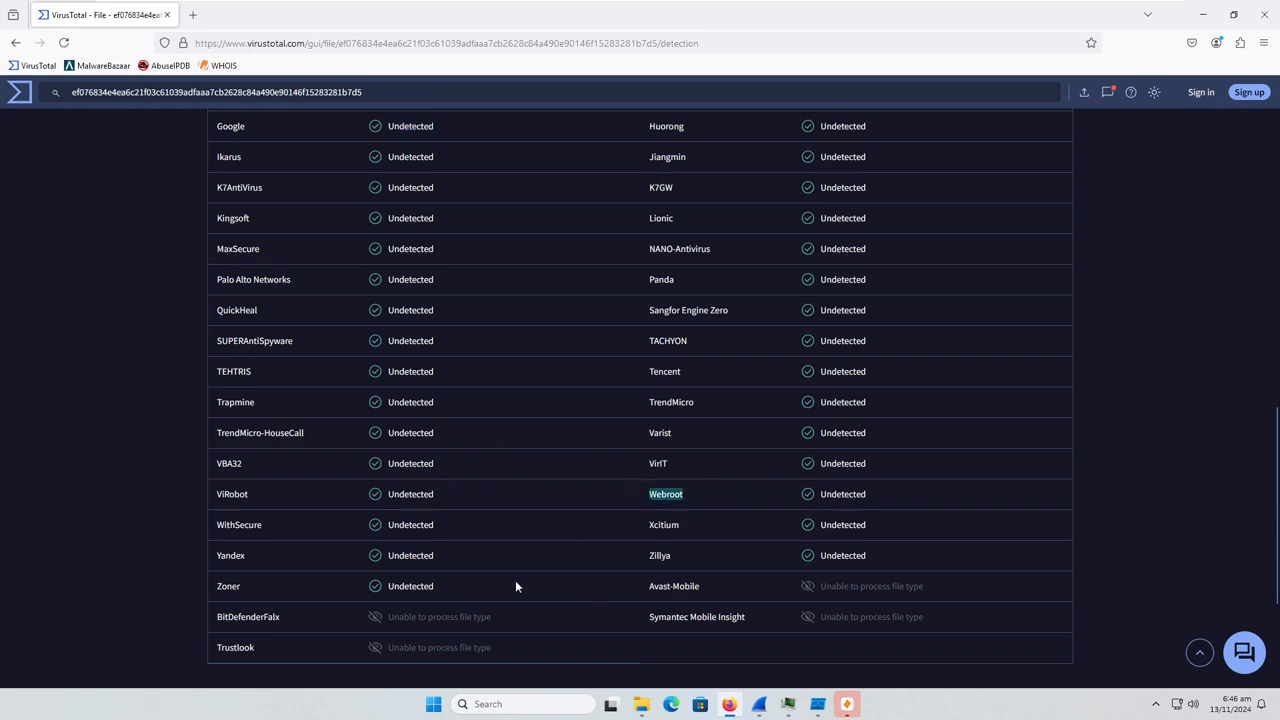
# Recheck the list of vendors that missed the file, highlighting Avira (no cloud) and Google's result
pyautogui.scroll(10, 563, 488)
pyautogui.scroll(3, 560, 489)
pyautogui.scroll(-8, 540, 482)
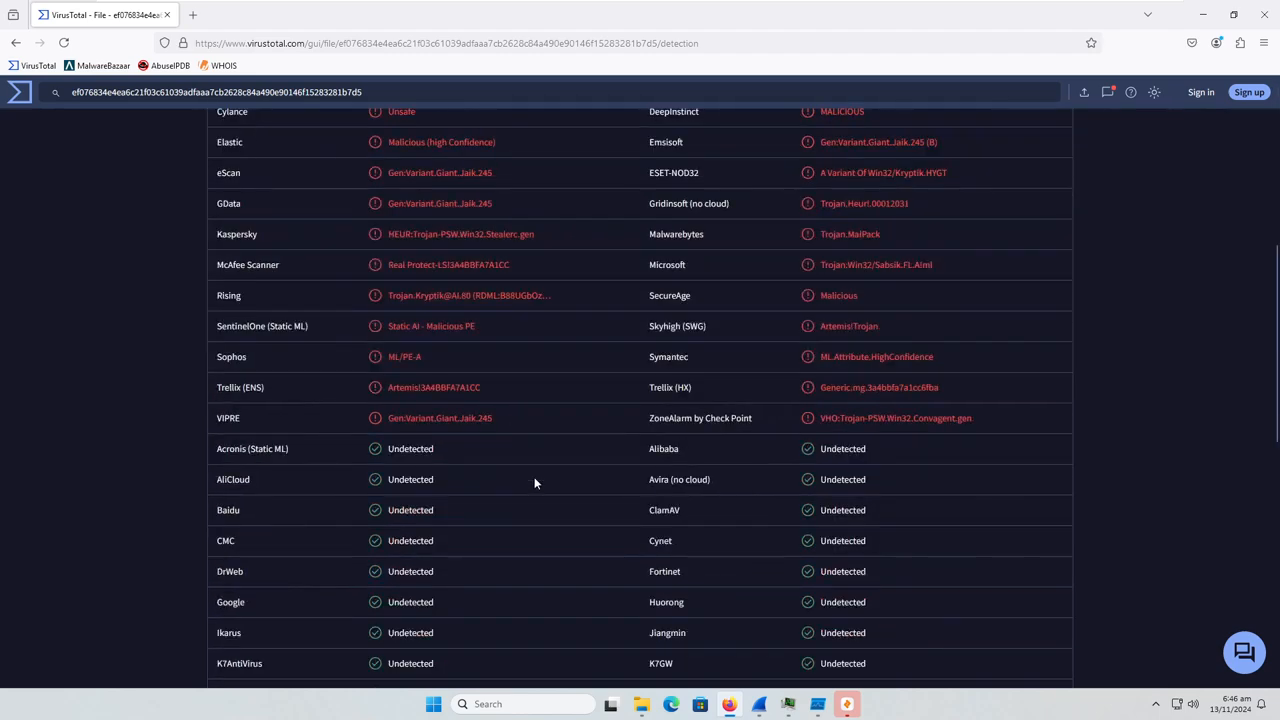
pyautogui.scroll(1, 545, 470)
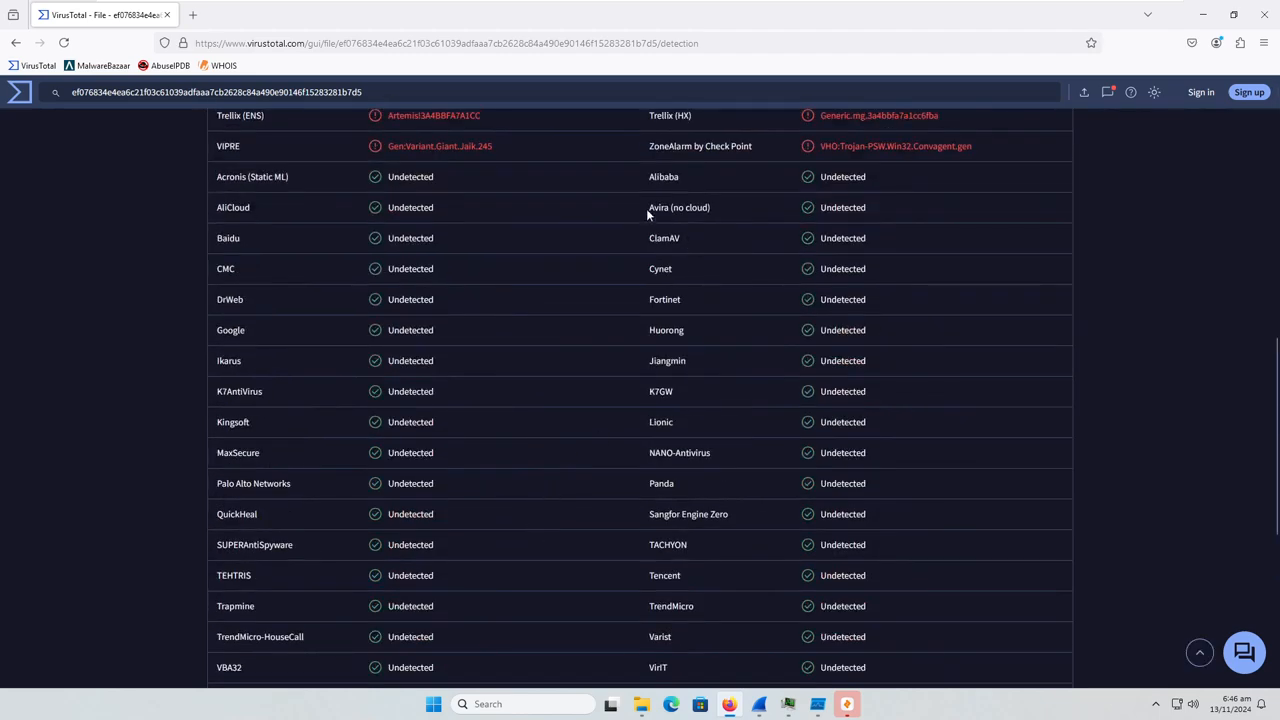
pyautogui.moveTo(646, 208); pyautogui.dragTo(741, 212)
pyautogui.moveTo(437, 331); pyautogui.dragTo(500, 373)
pyautogui.click(502, 375)
# Open the file's details and highlight its MD5, SHA-1 and SHA-256 hashes
pyautogui.scroll(7, 505, 373)
pyautogui.click(311, 280)
pyautogui.moveTo(214, 391); pyautogui.dragTo(655, 419)
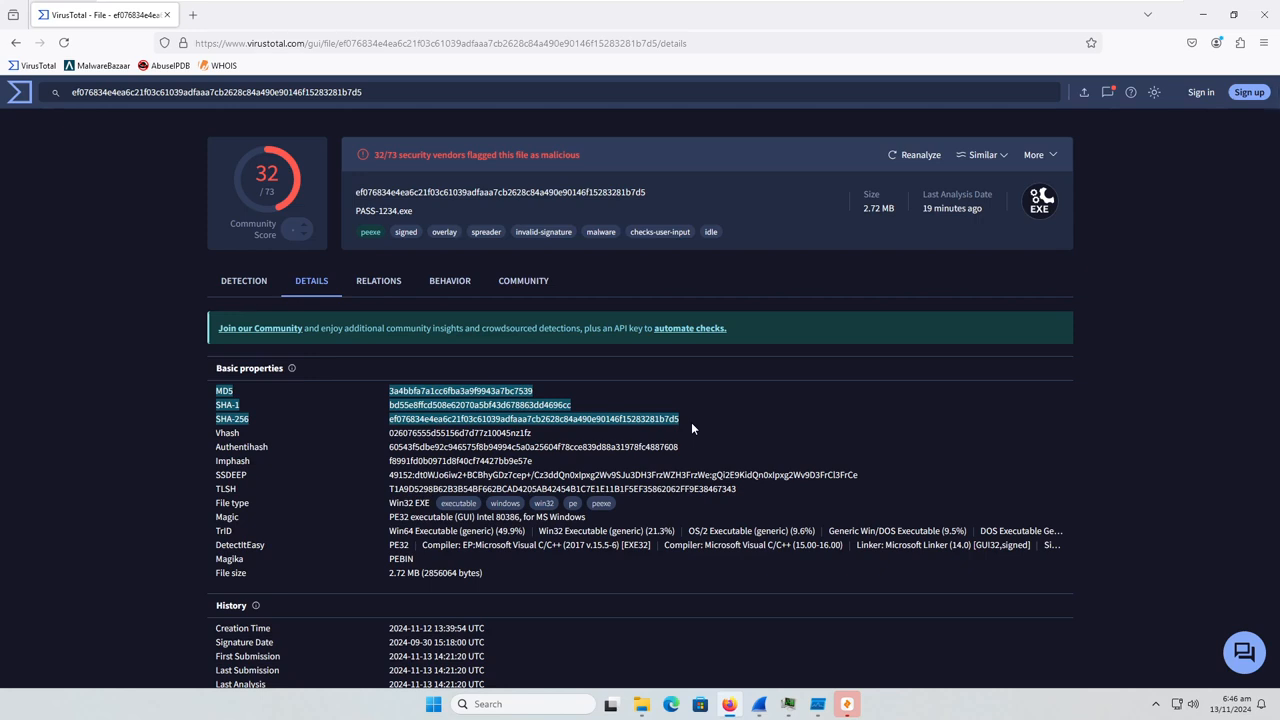
pyautogui.scroll(-2, 648, 429)
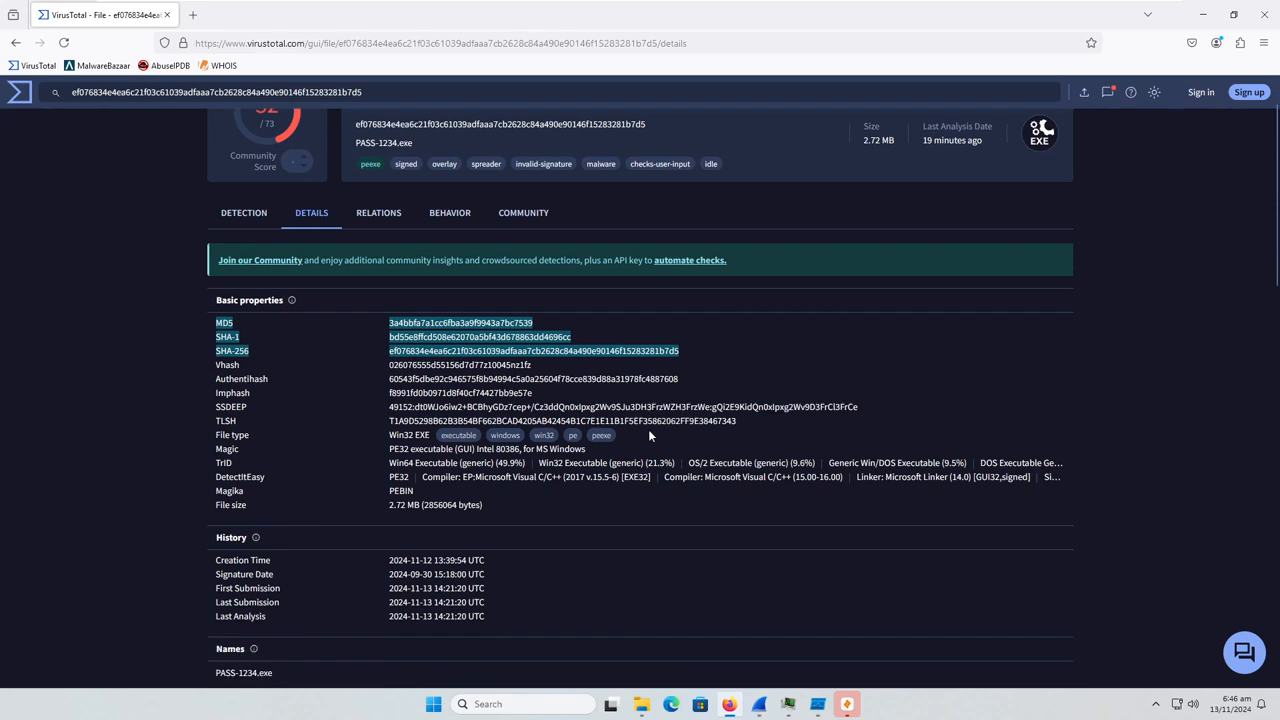
# Compare the file's creation time with its first submission date in the history section, highlighting both
pyautogui.moveTo(384, 497); pyautogui.dragTo(550, 493)
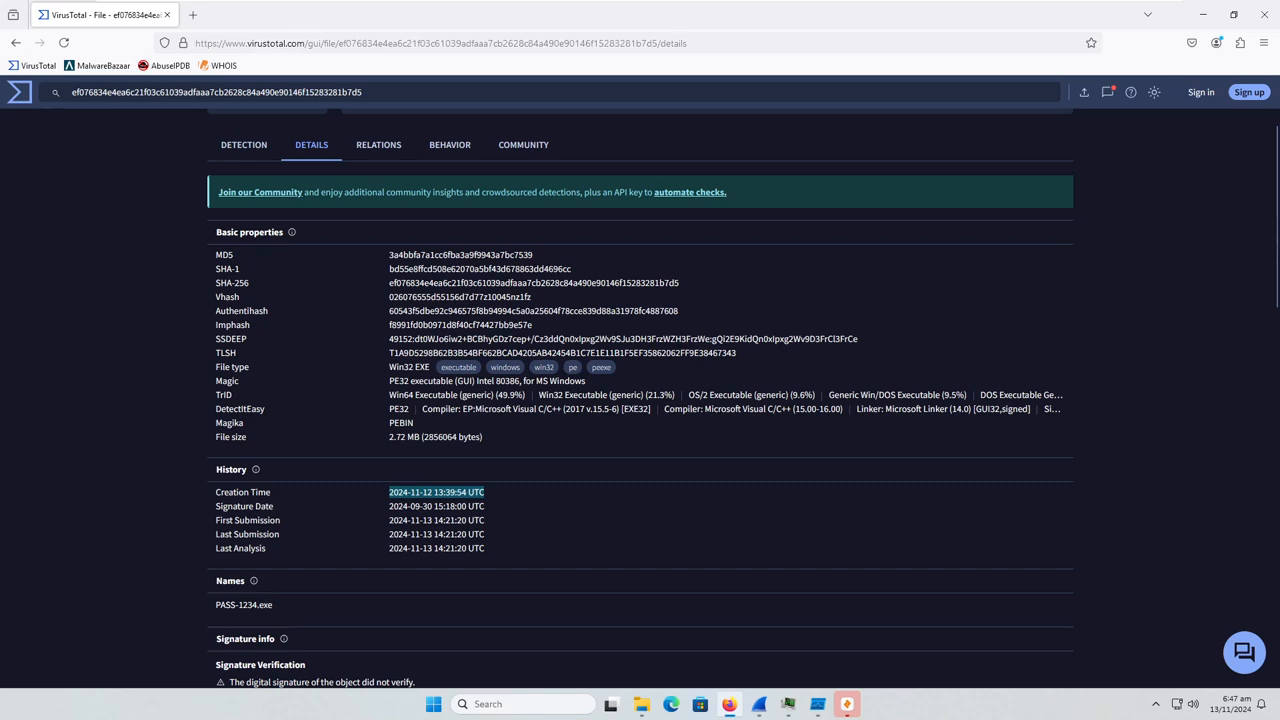
pyautogui.click(388, 497)
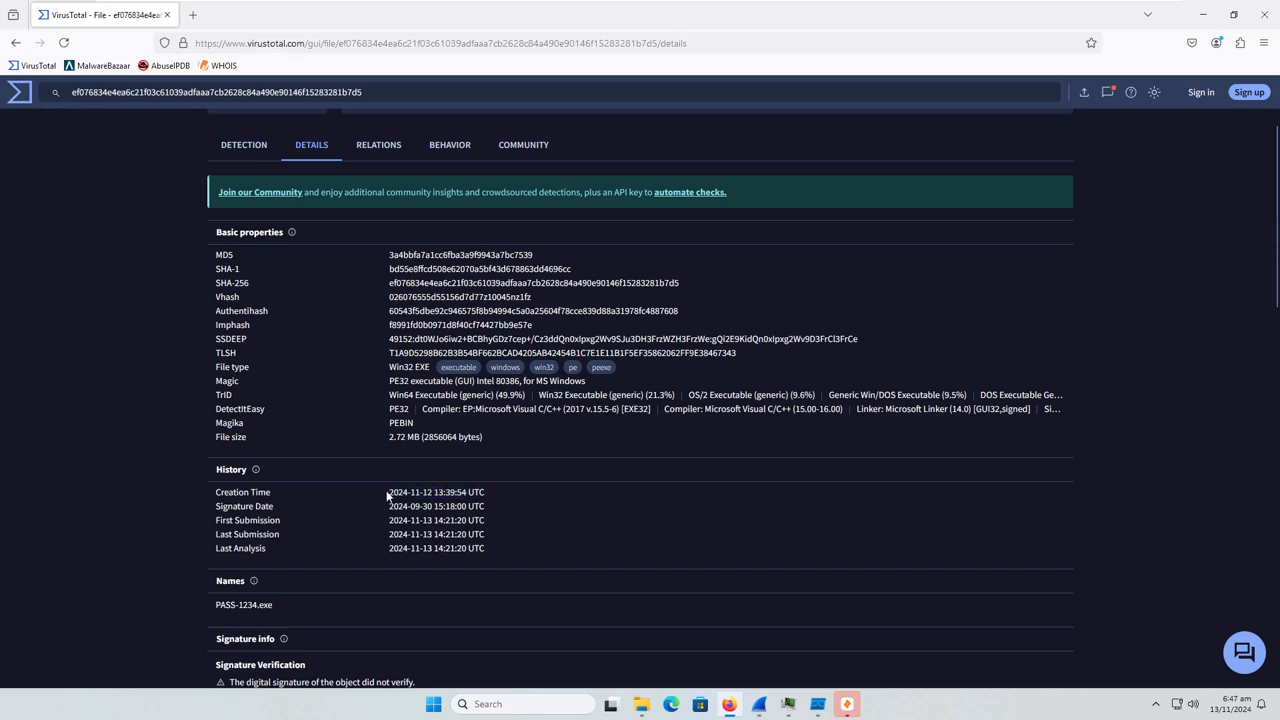
pyautogui.moveTo(388, 496); pyautogui.dragTo(494, 493)
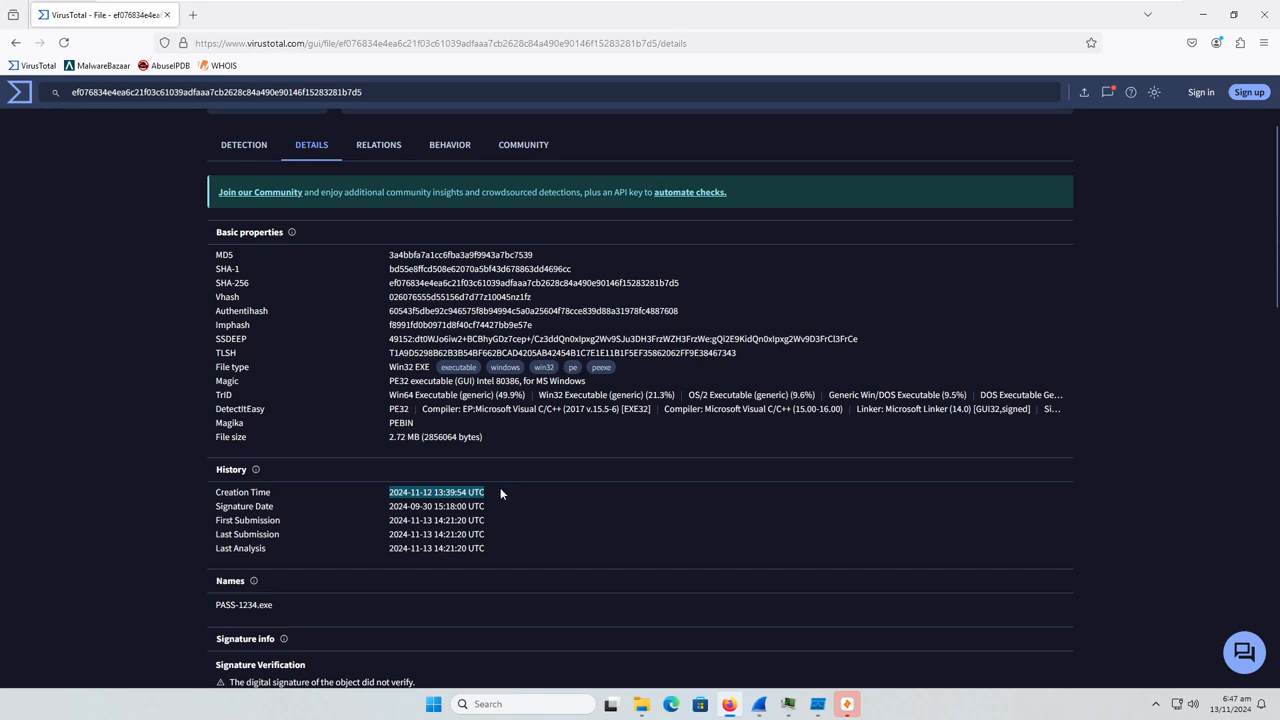
pyautogui.moveTo(387, 494); pyautogui.dragTo(502, 497)
pyautogui.moveTo(389, 521); pyautogui.dragTo(501, 524)
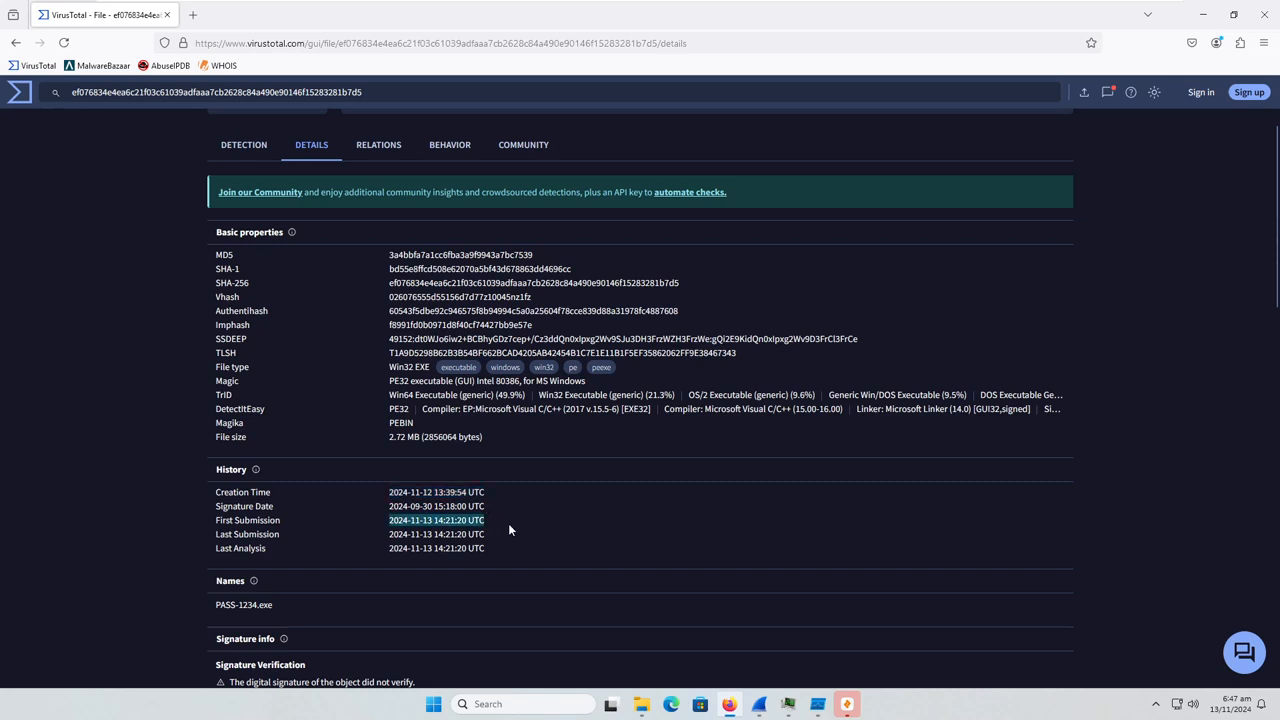
pyautogui.scroll(-1, 504, 526)
# Open the file's relations, expand the full list of contacted domains and highlight the steamcommunity.com entry
pyautogui.scroll(2, 500, 518)
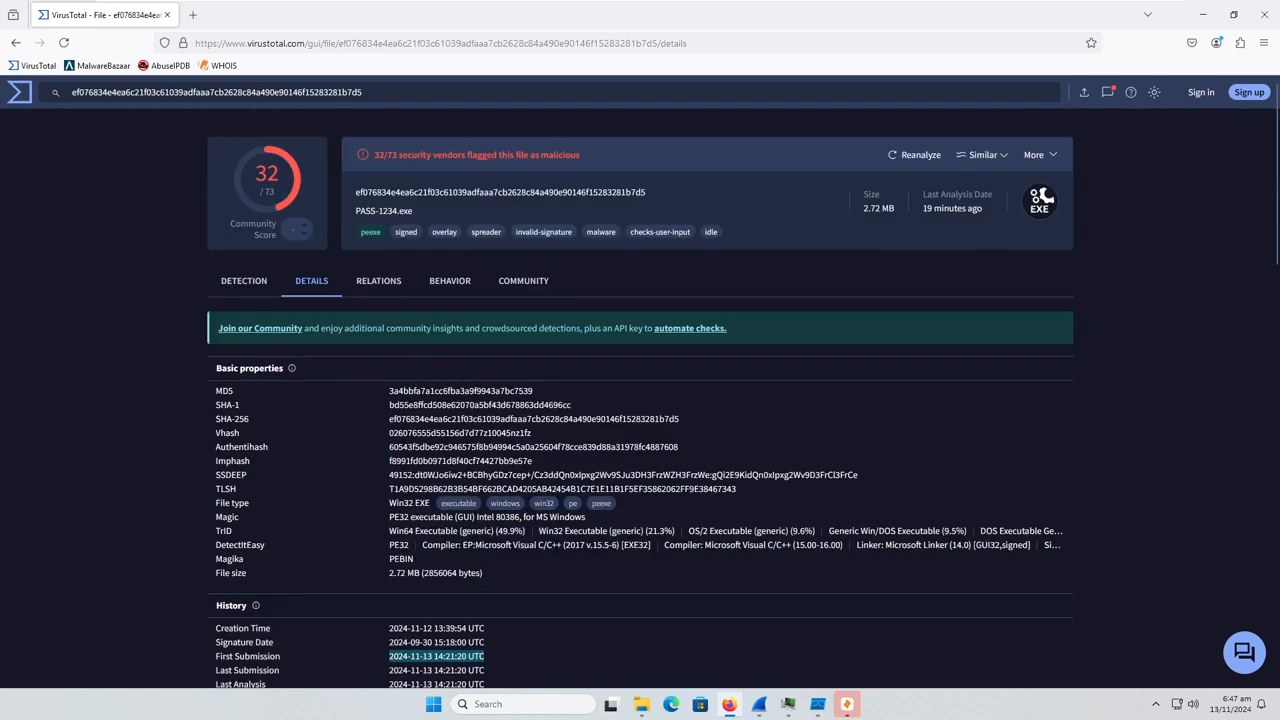
pyautogui.click(388, 281)
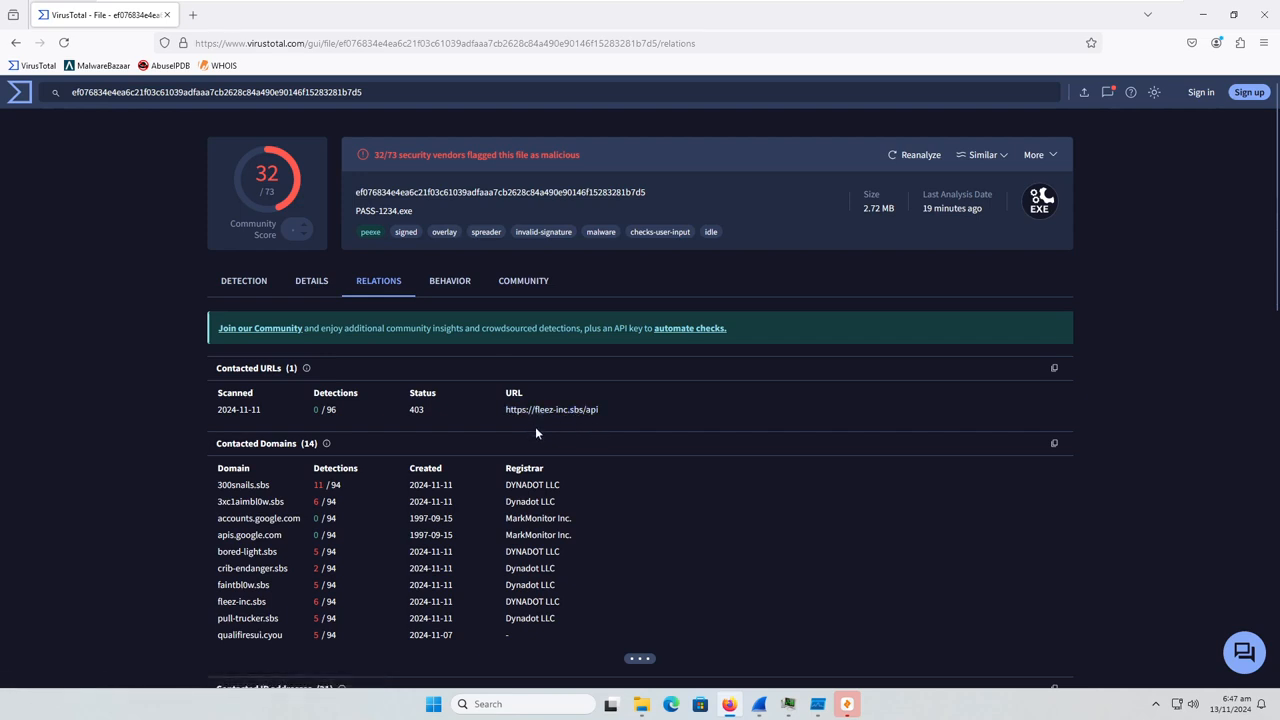
pyautogui.scroll(-1, 560, 458)
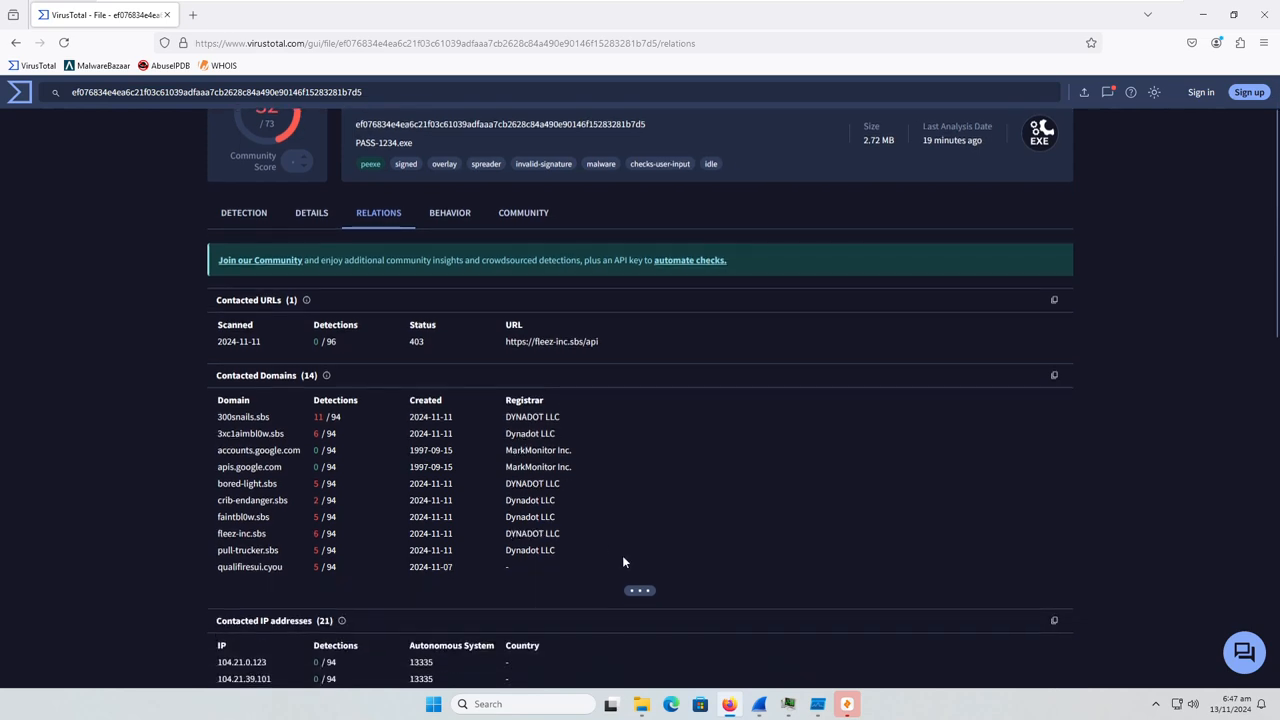
pyautogui.click(640, 590)
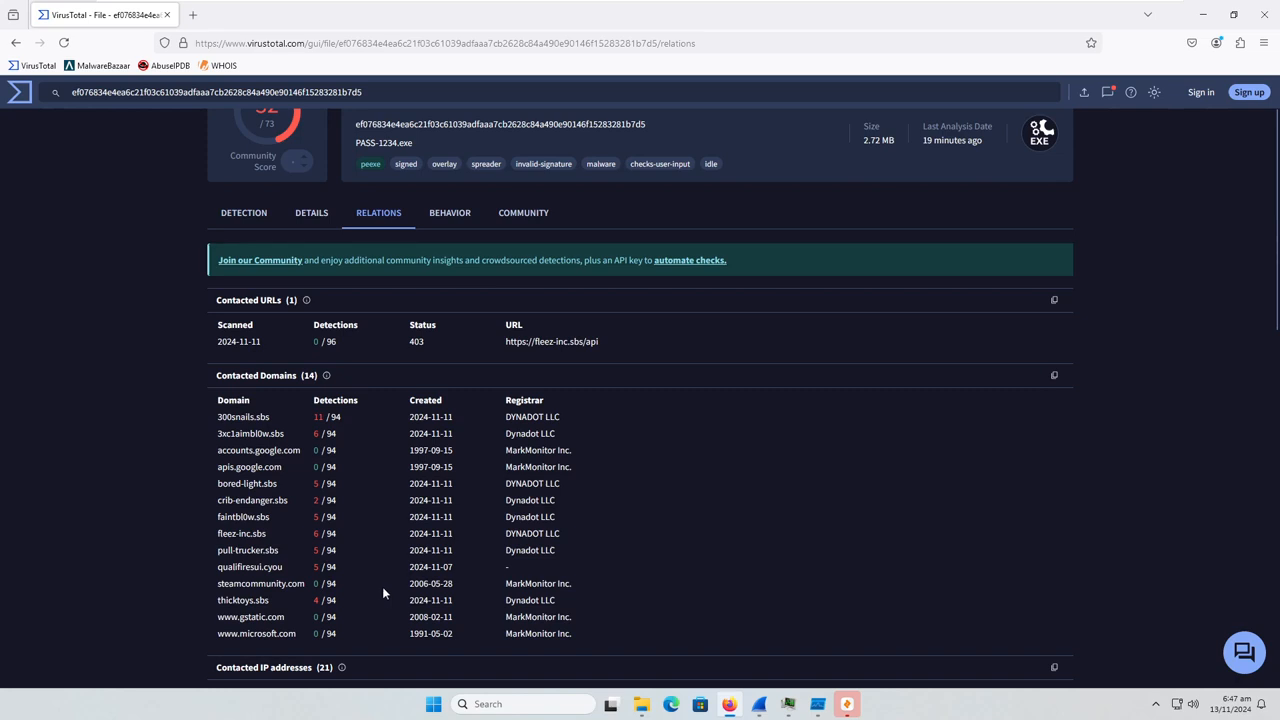
pyautogui.moveTo(356, 588); pyautogui.dragTo(213, 587)
# Expand the full list of contacted IP addresses and look over the bundled files
pyautogui.scroll(-2, 149, 530)
pyautogui.scroll(-2, 149, 528)
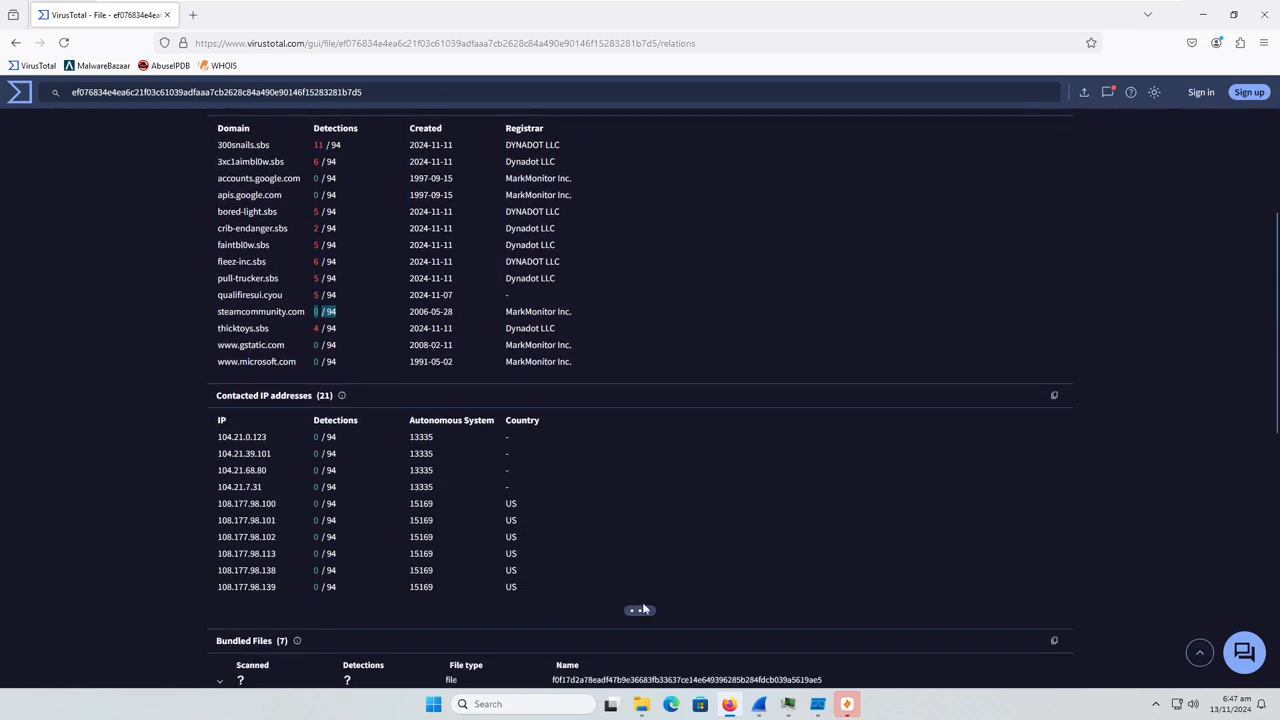
pyautogui.scroll(-3, 647, 613)
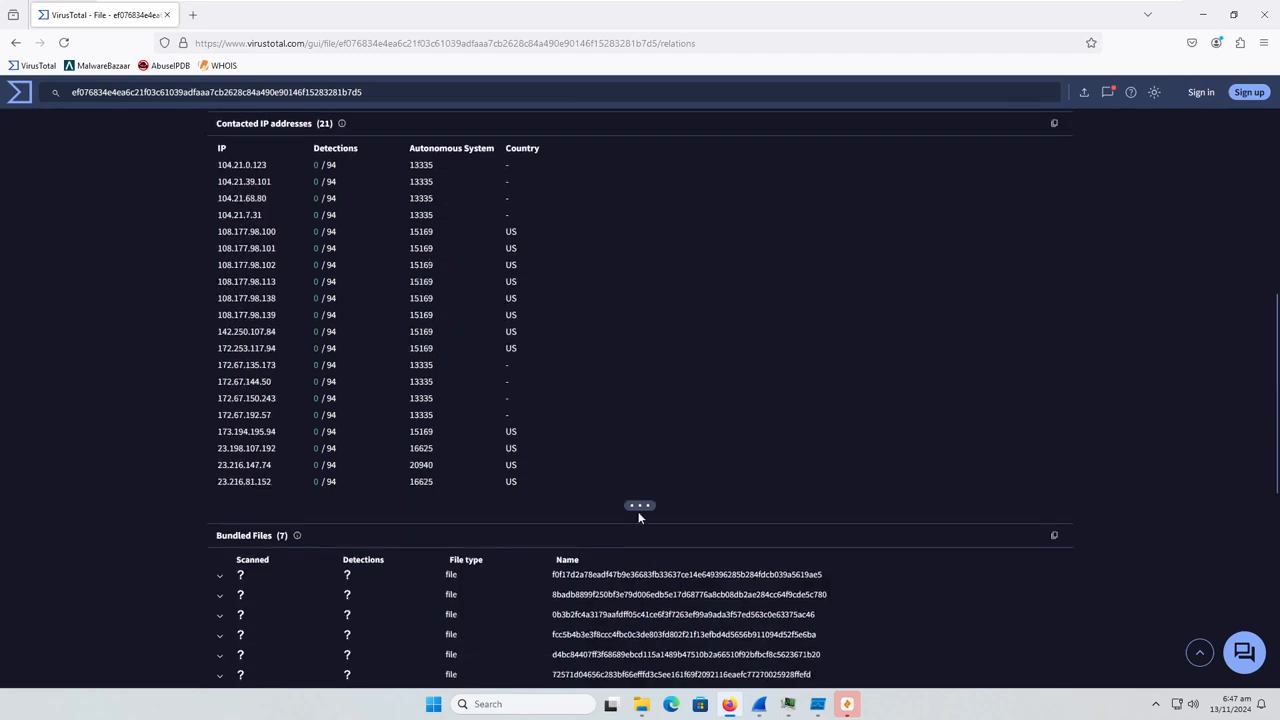
pyautogui.click(638, 511)
pyautogui.scroll(-2, 623, 504)
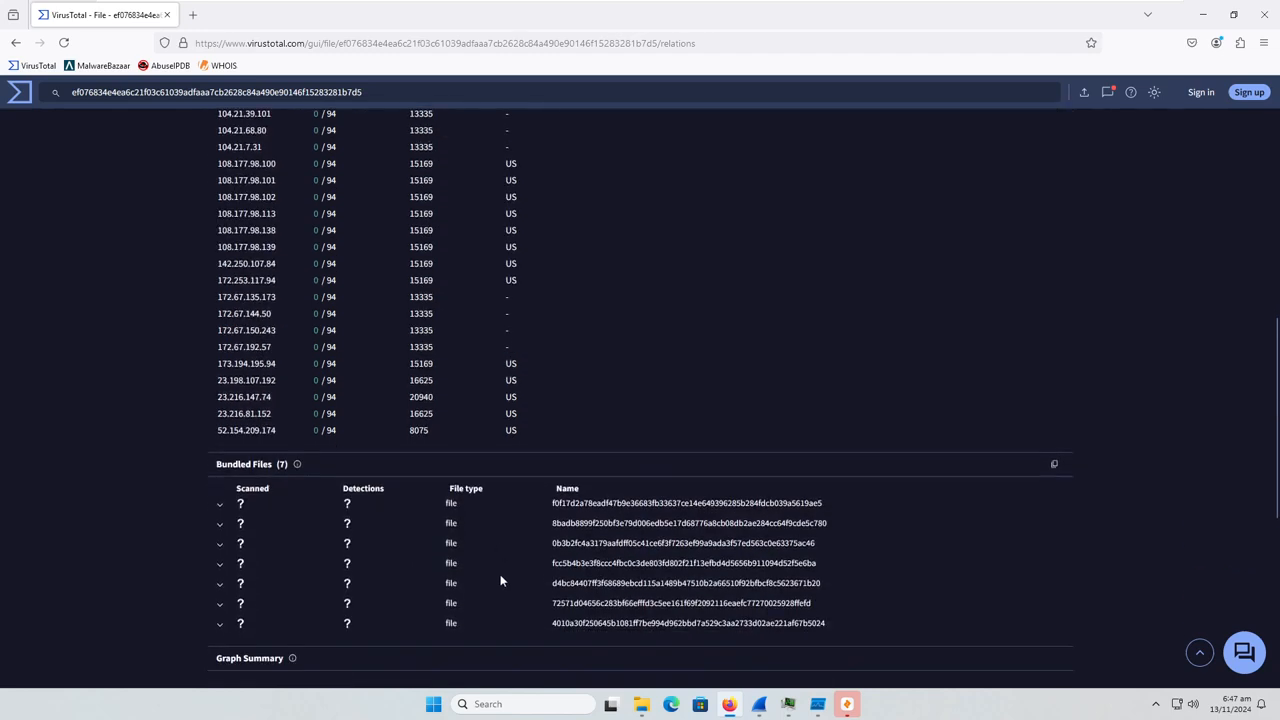
pyautogui.scroll(-3, 400, 488)
pyautogui.scroll(12, 400, 485)
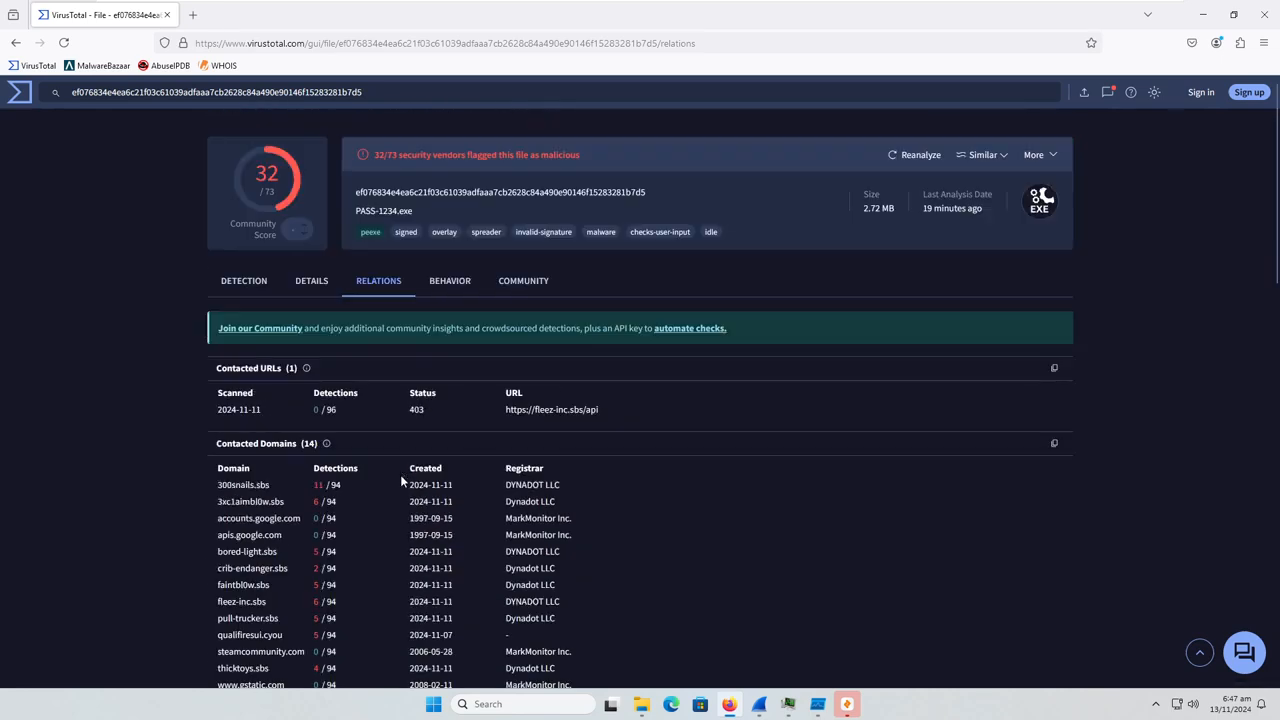
# Review the file's sandbox behavior report, including its MITRE techniques, Sigma and IDS rules and network communication, and check the community comments
pyautogui.click(455, 282)
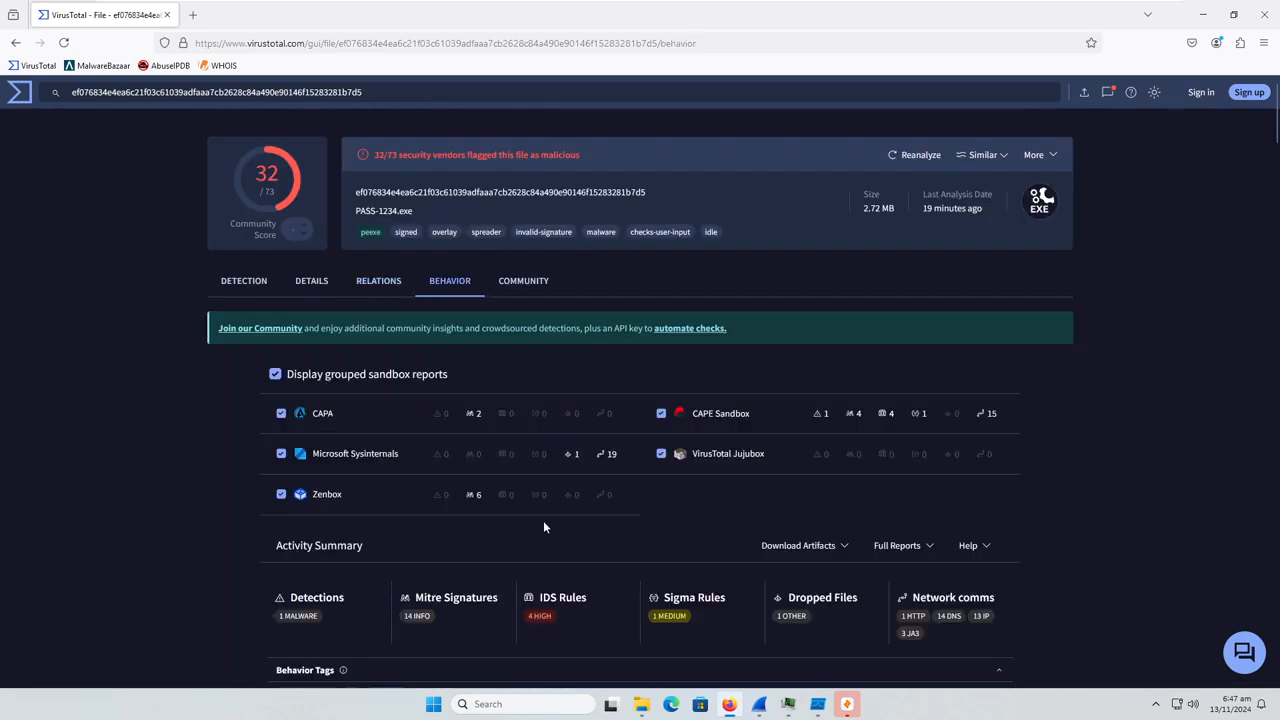
pyautogui.scroll(-2, 543, 529)
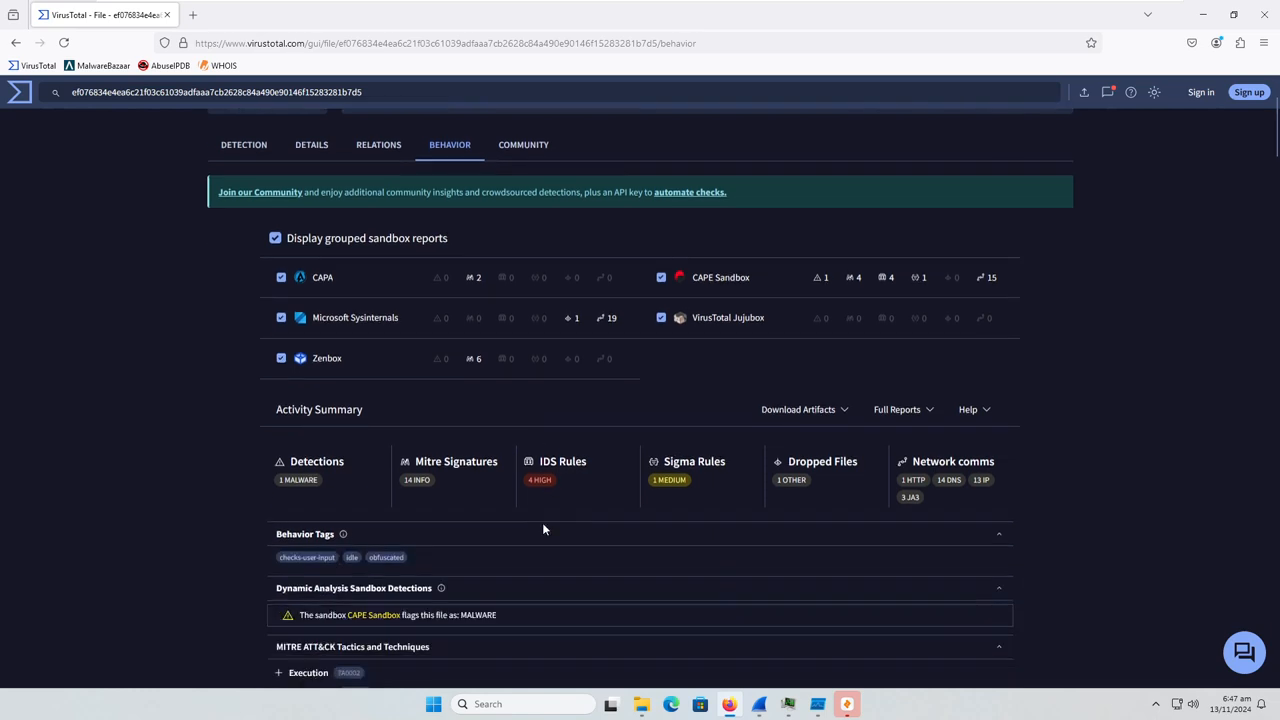
pyautogui.scroll(-3, 543, 526)
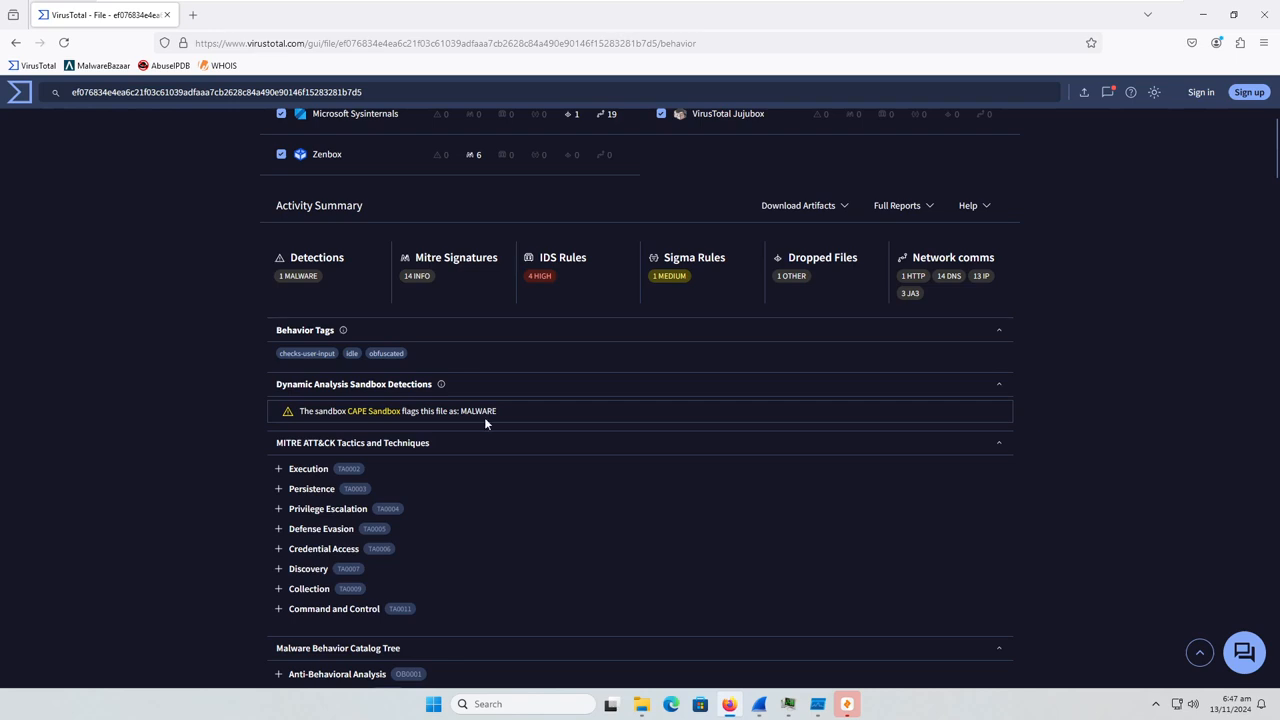
pyautogui.scroll(-9, 485, 422)
pyautogui.moveTo(484, 428)
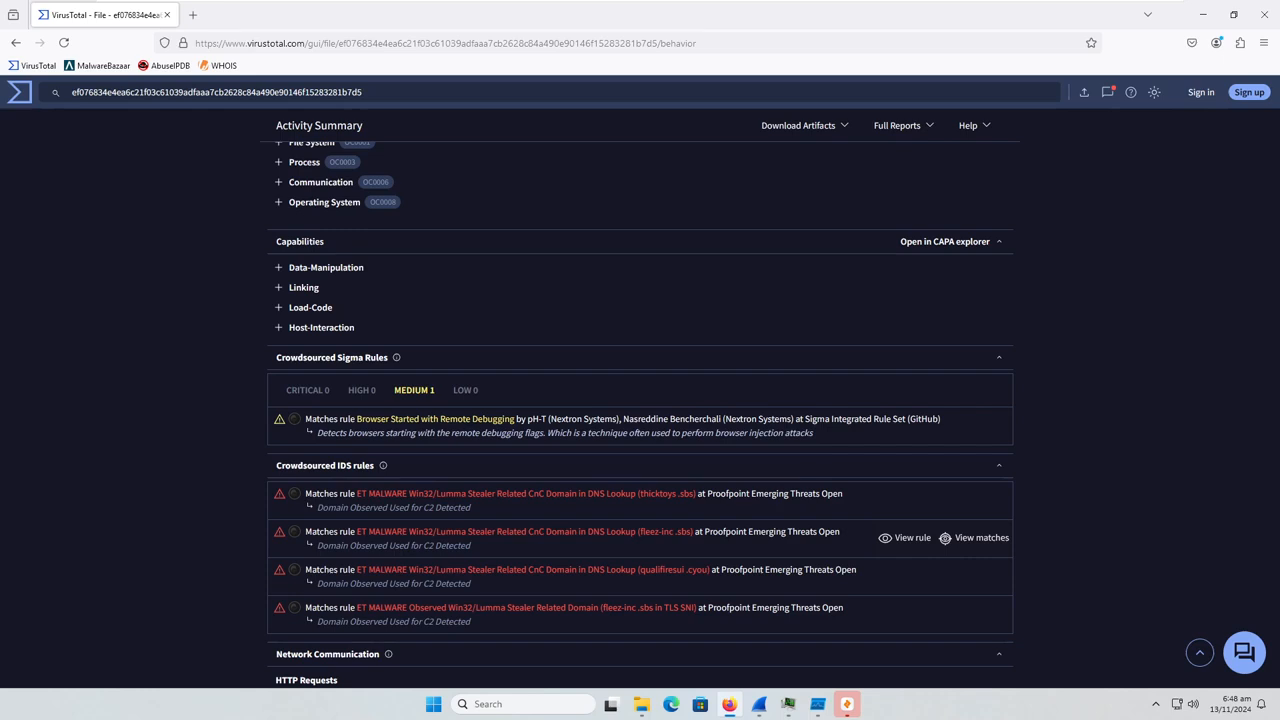
pyautogui.scroll(-3, 359, 542)
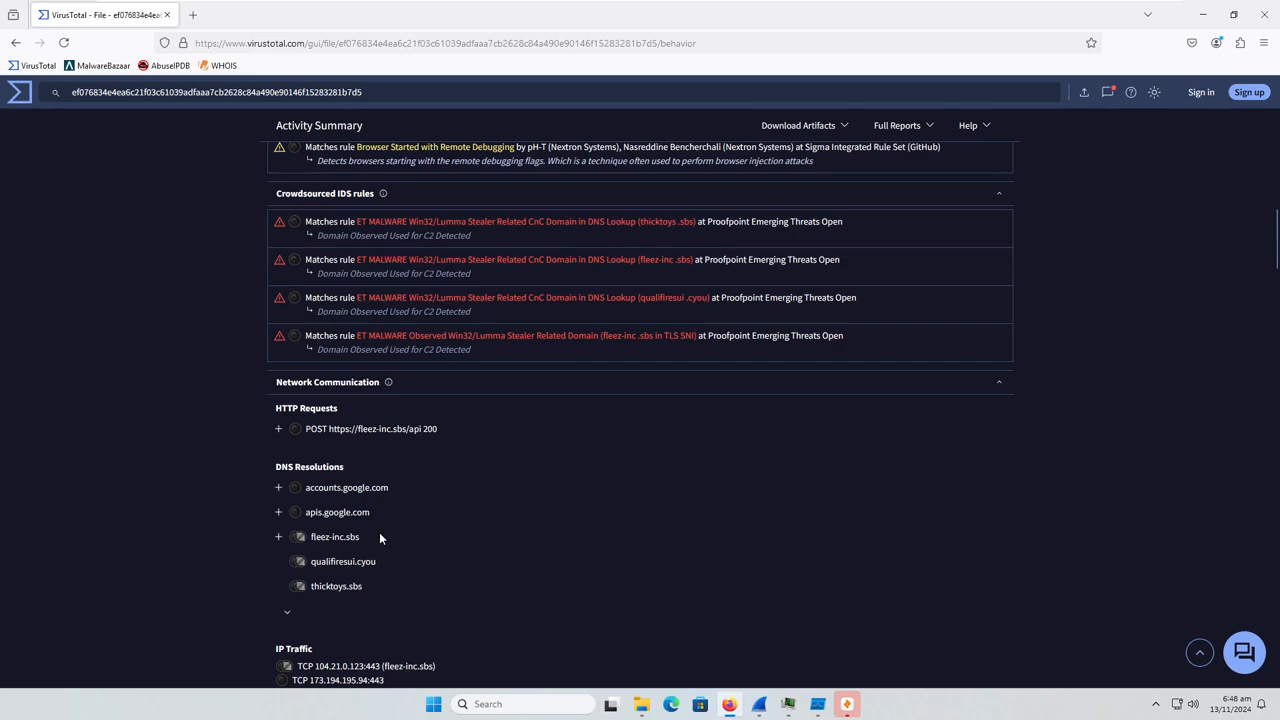
pyautogui.scroll(10, 380, 490)
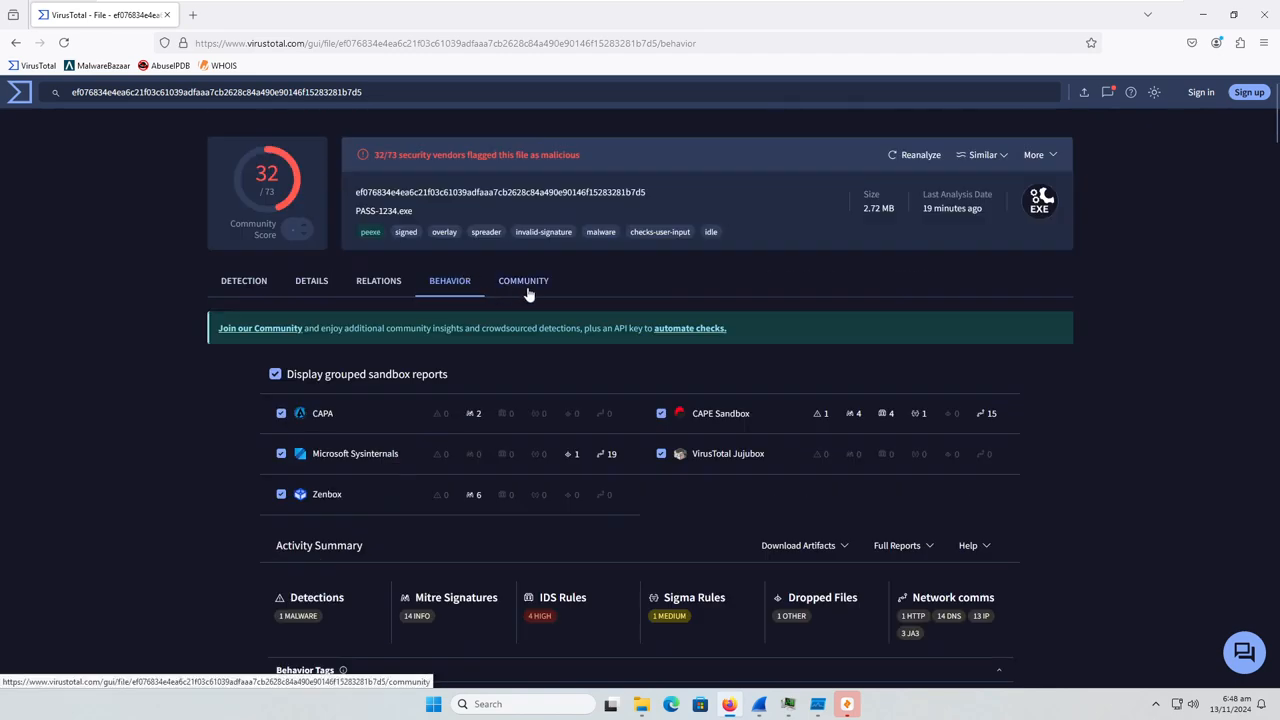
pyautogui.click(527, 288)
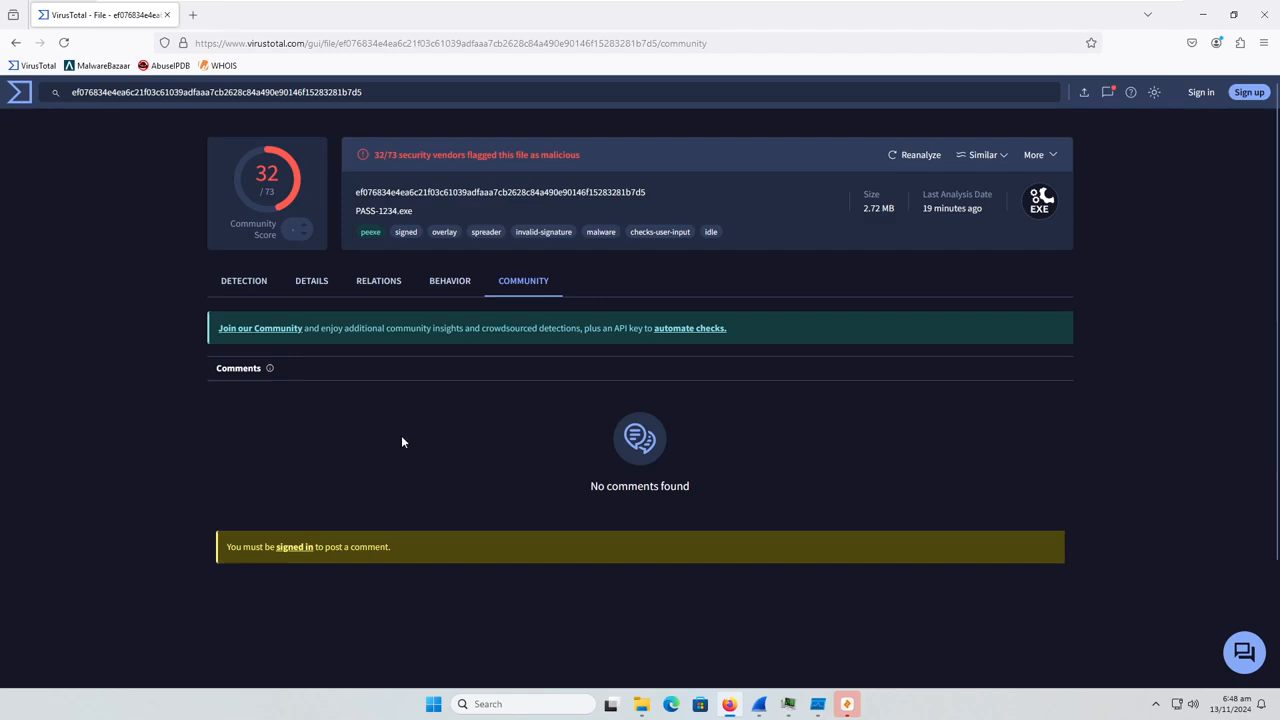
# Minimize the browser, reorder the taskbar so Wireshark follows Process Monitor, and check the running Process Hacker and Process Monitor windows
pyautogui.click(1203, 14)
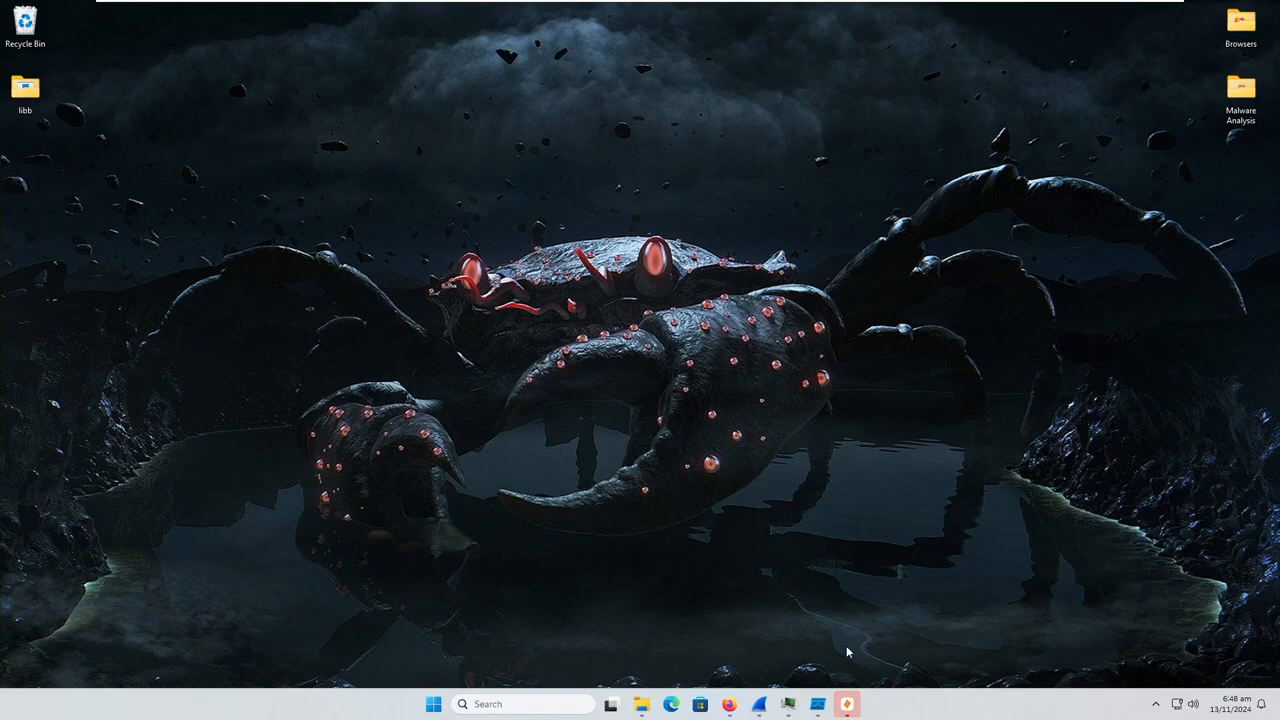
pyautogui.moveTo(760, 705); pyautogui.dragTo(821, 705)
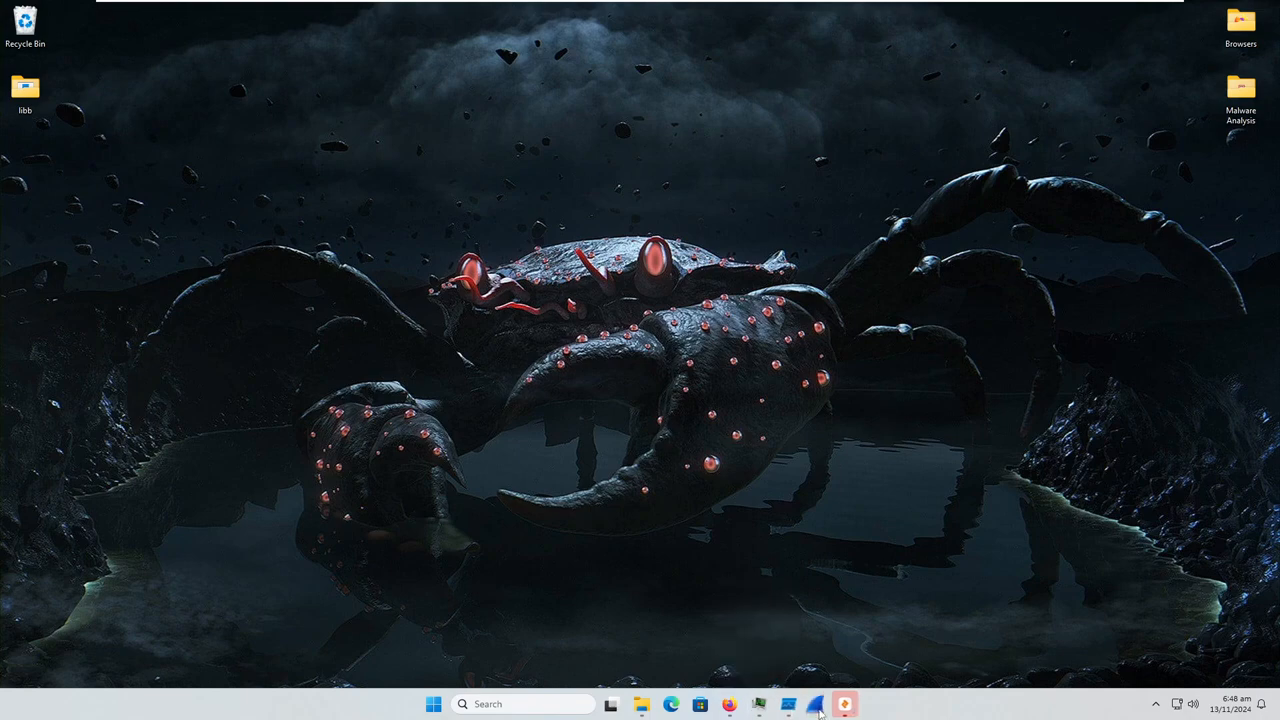
pyautogui.click(768, 707)
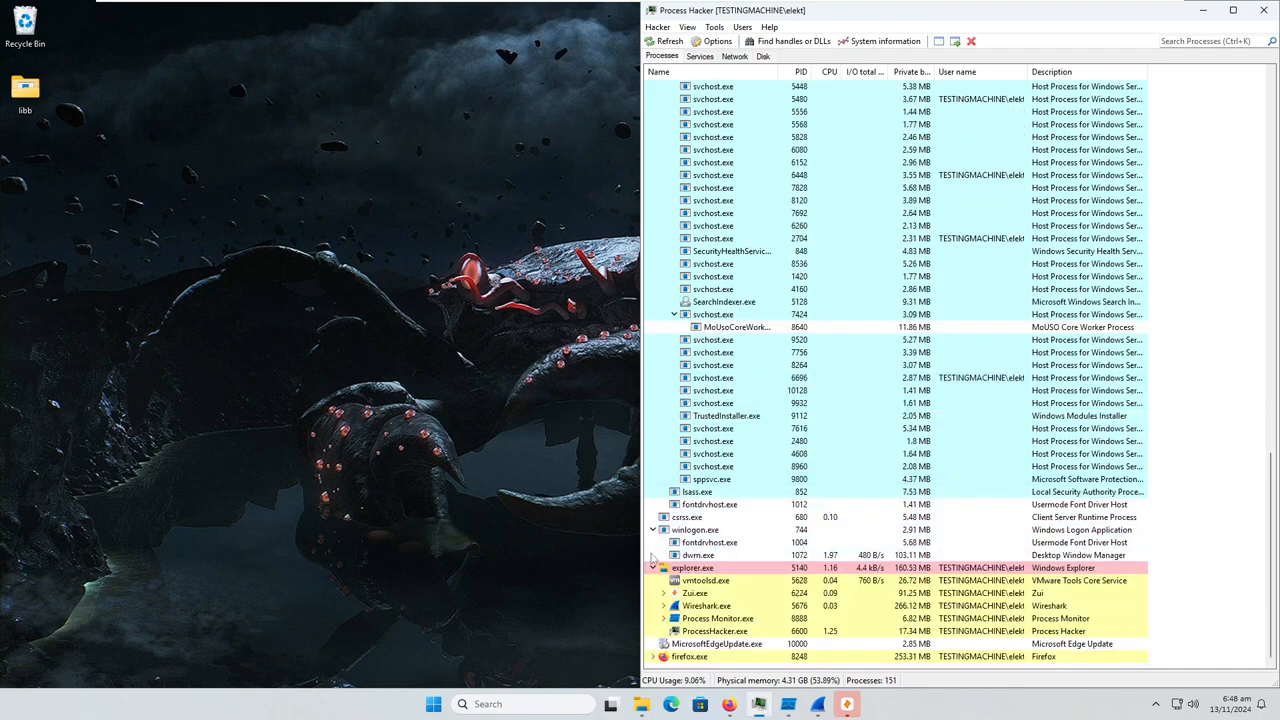
pyautogui.click(759, 704)
pyautogui.click(784, 705)
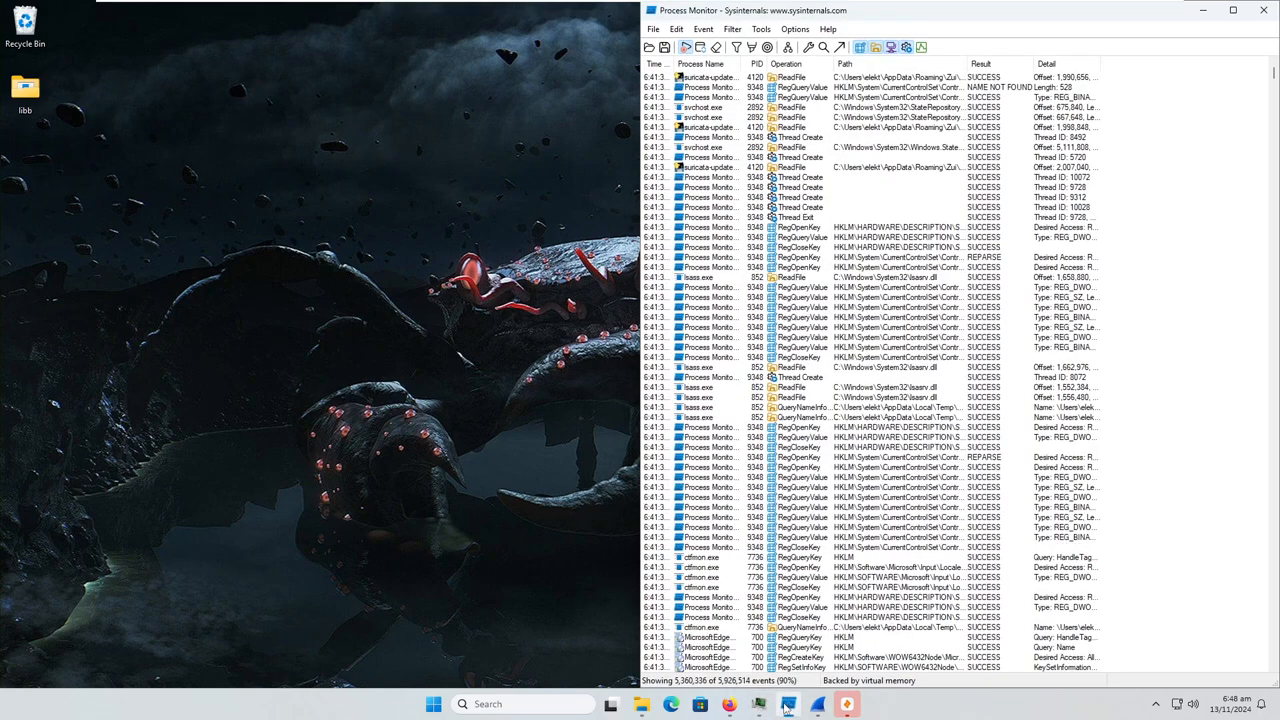
pyautogui.click(787, 706)
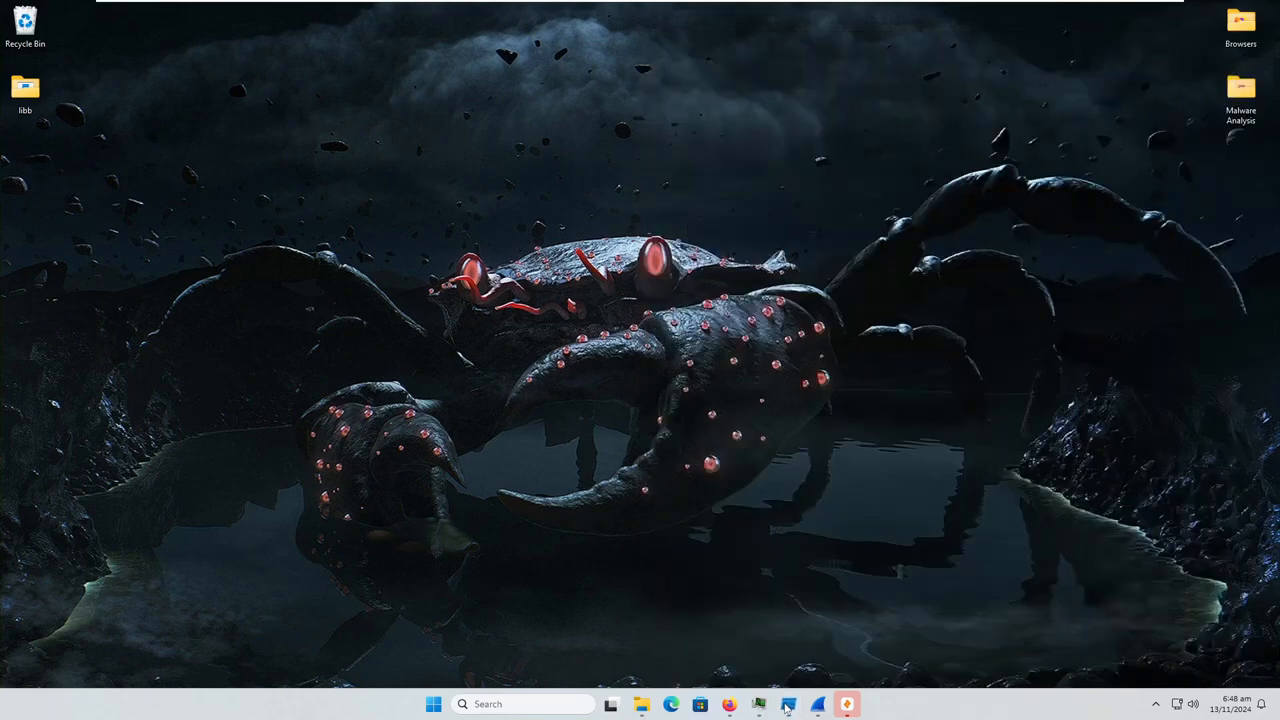
# Close Process Monitor, relaunch it from the Malware Analysis folder for a fresh capture, and minimize it snapped to the right half of the desktop
pyautogui.click(787, 706)
pyautogui.click(1266, 10)
pyautogui.doubleClick(1240, 95)
pyautogui.doubleClick(578, 274)
pyautogui.click(576, 465)
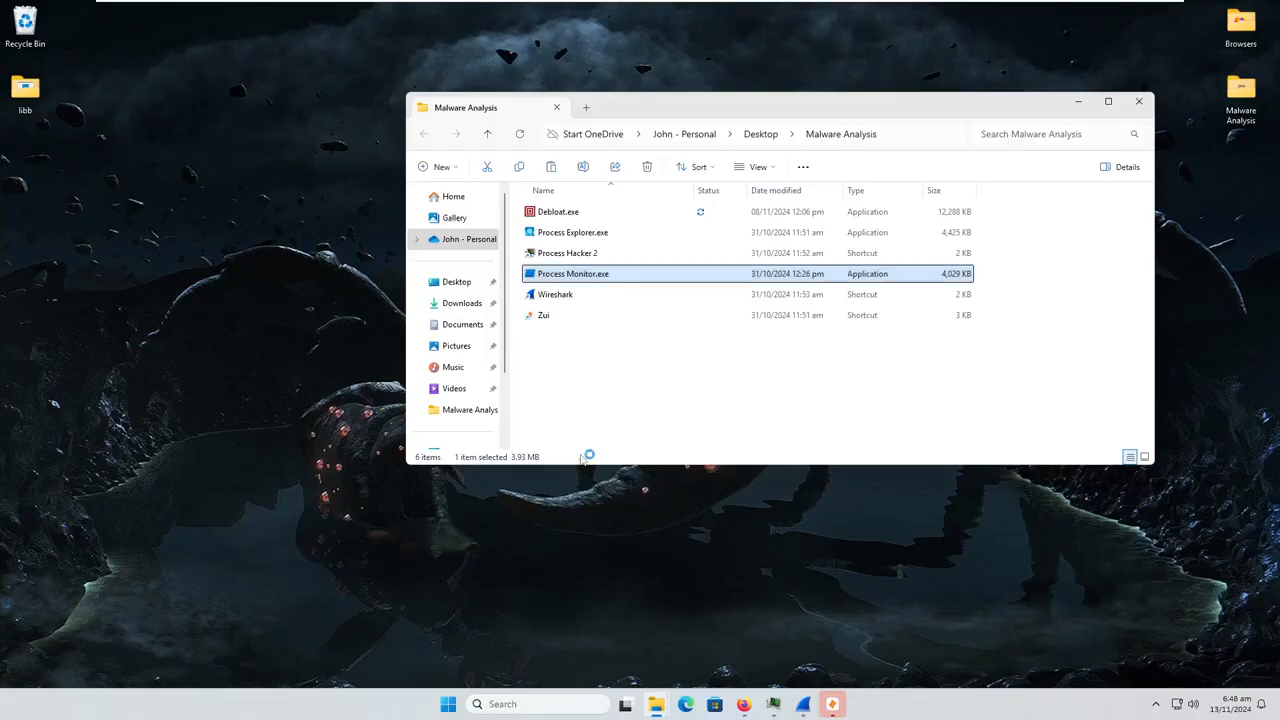
pyautogui.moveTo(472, 27); pyautogui.dragTo(1279, 285)
pyautogui.click(1196, 12)
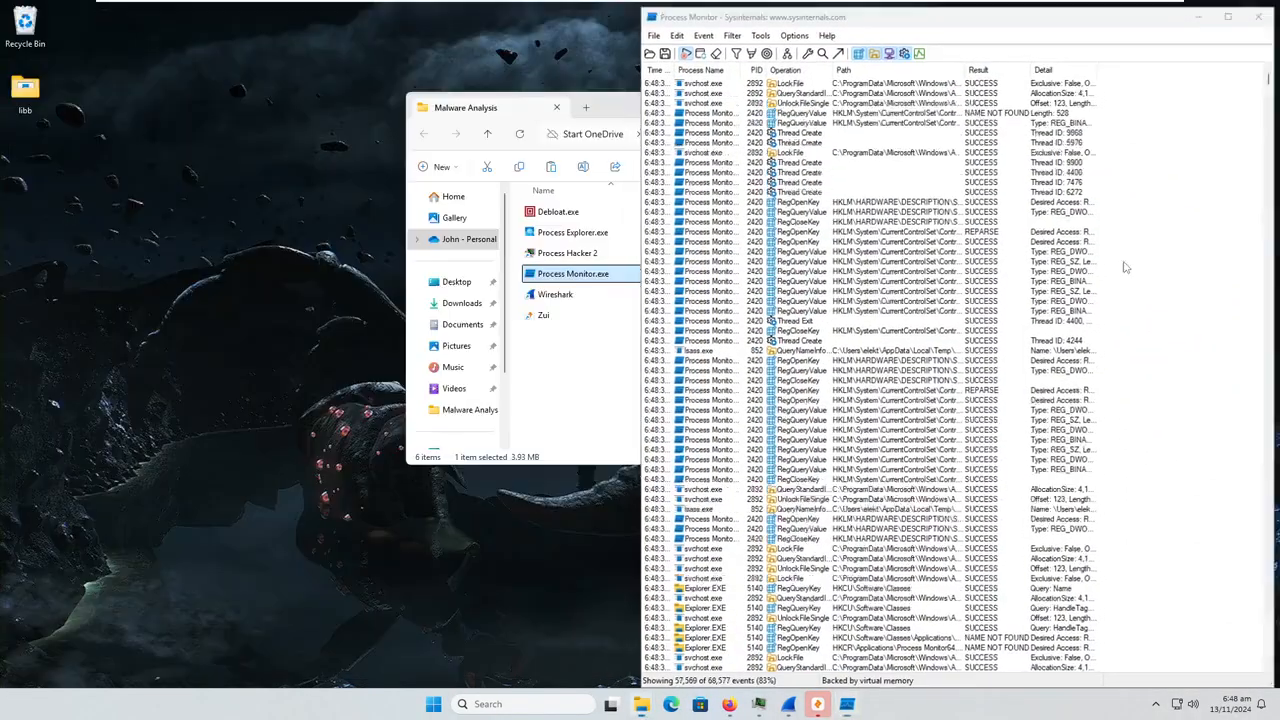
# Switch to Wireshark and restart the live Ethernet0 capture, after moving Zui to the end of the taskbar
pyautogui.click(820, 705)
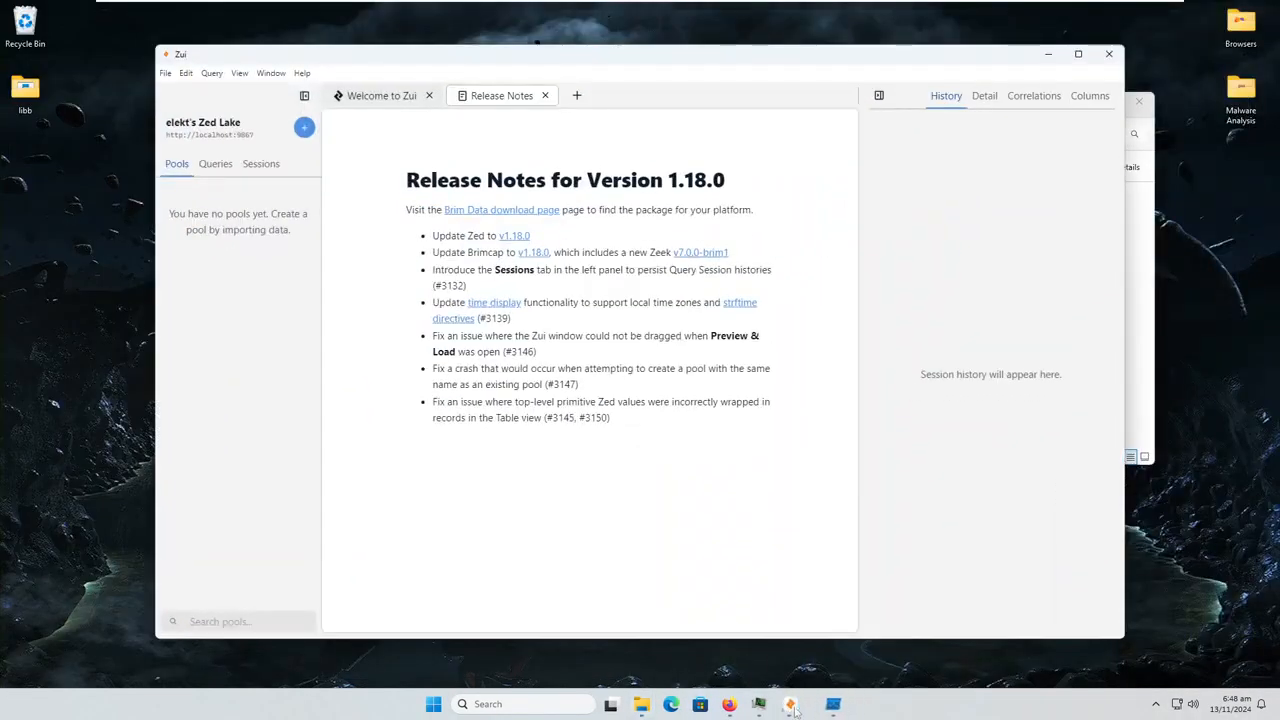
pyautogui.moveTo(794, 708); pyautogui.dragTo(831, 710)
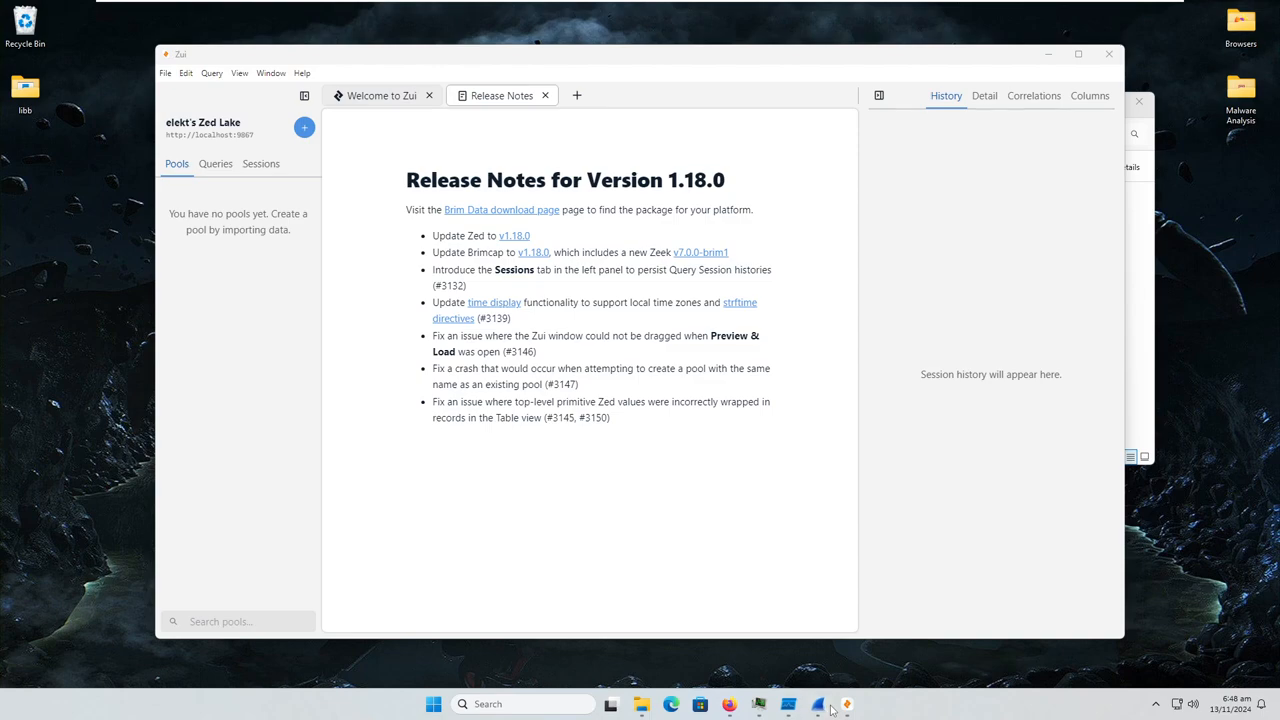
pyautogui.click(826, 708)
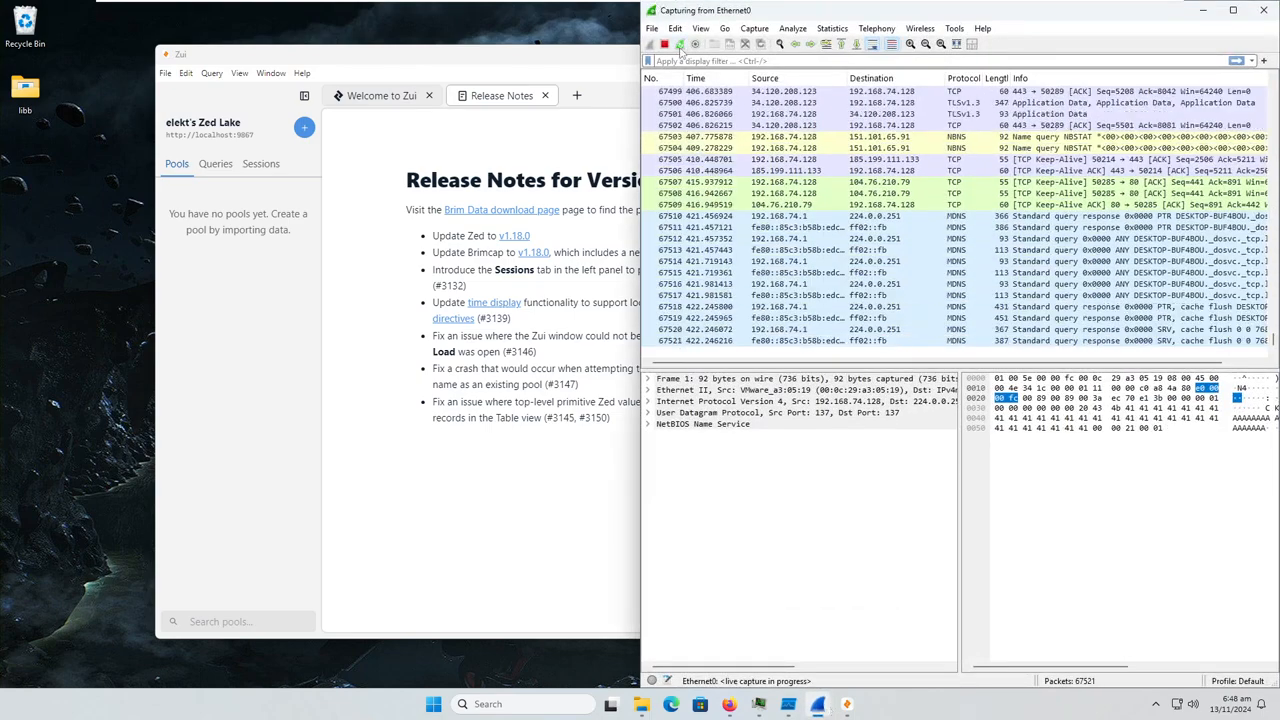
pyautogui.click(679, 45)
pyautogui.click(996, 449)
# Open the libb folder on the desktop and bring up the properties of PASS-1234.exe
pyautogui.moveTo(234, 217); pyautogui.dragTo(348, 402)
pyautogui.doubleClick(27, 87)
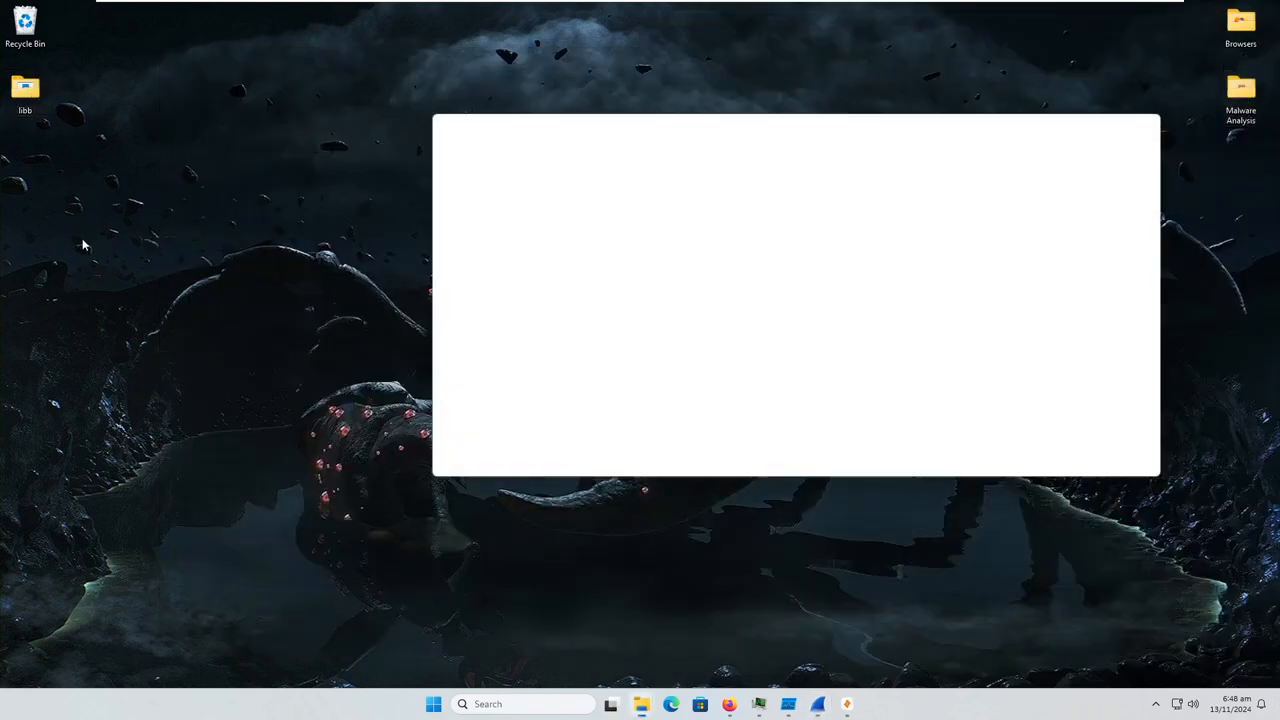
pyautogui.click(582, 316)
pyautogui.rightClick(582, 316)
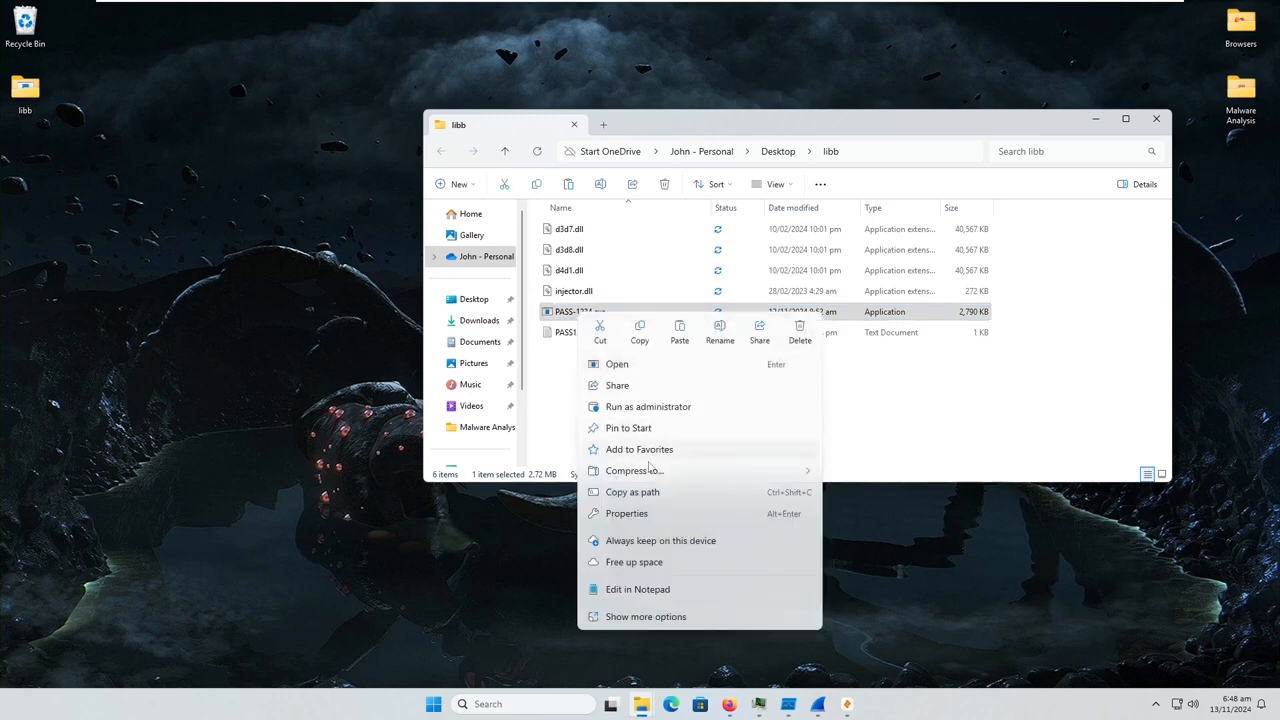
pyautogui.click(647, 514)
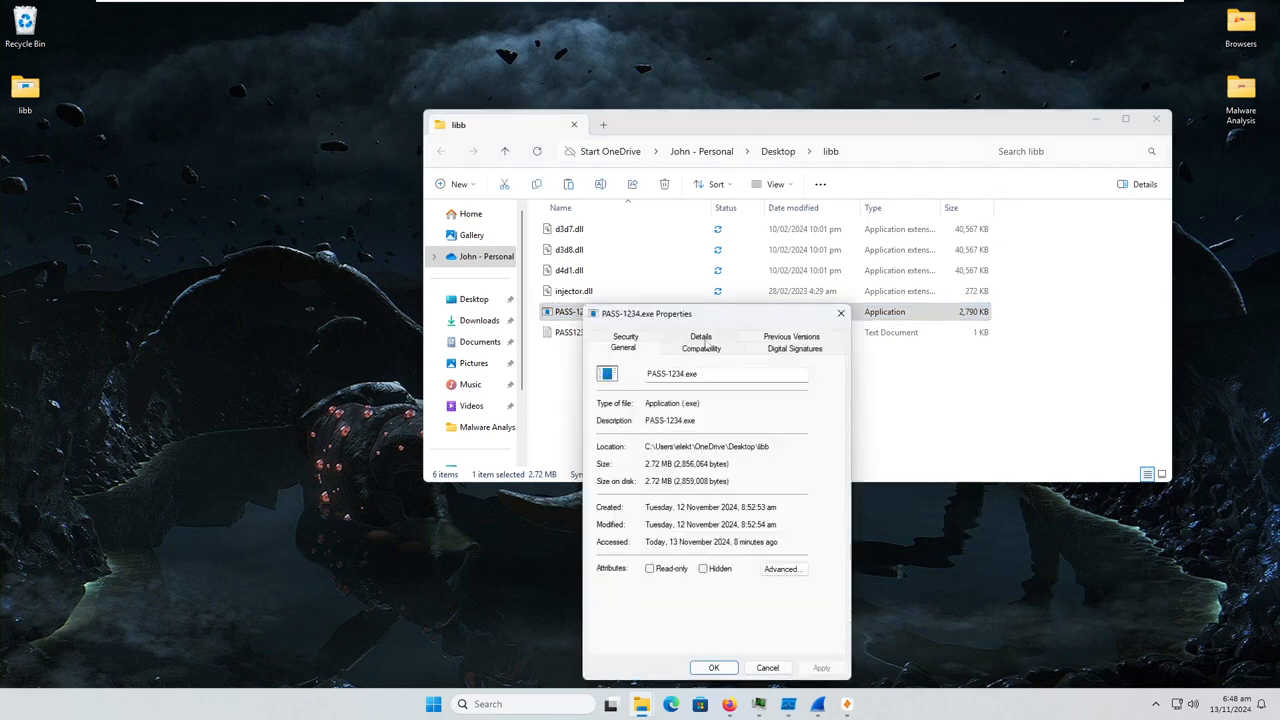
# Examine the file's detail properties and digital signatures, selecting the embedded sha256 signature and widening the signer name column
pyautogui.click(702, 338)
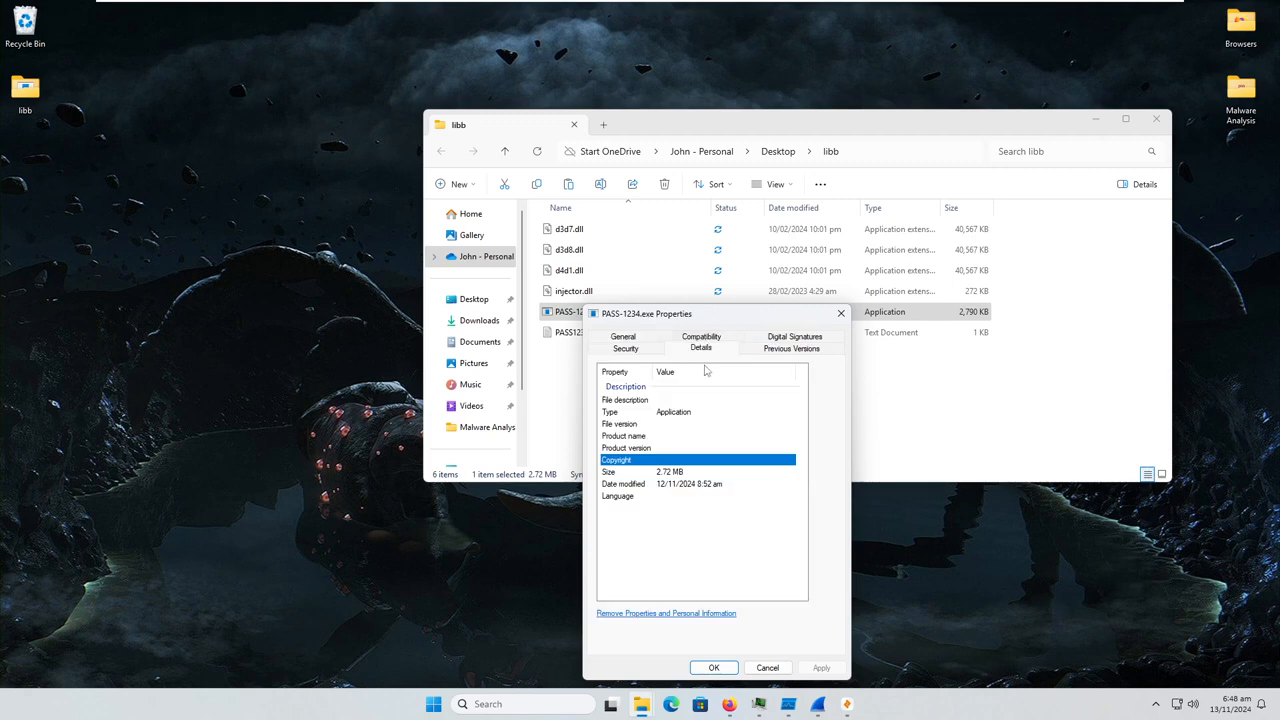
pyautogui.click(791, 337)
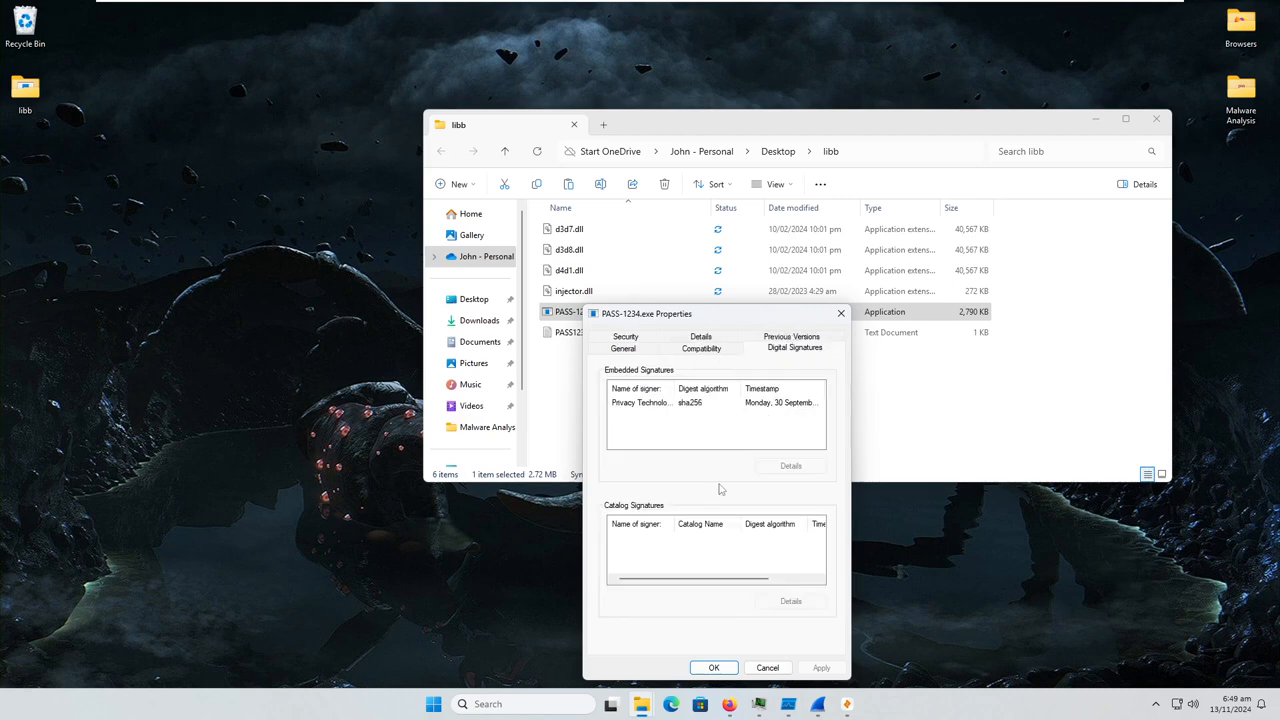
pyautogui.click(720, 338)
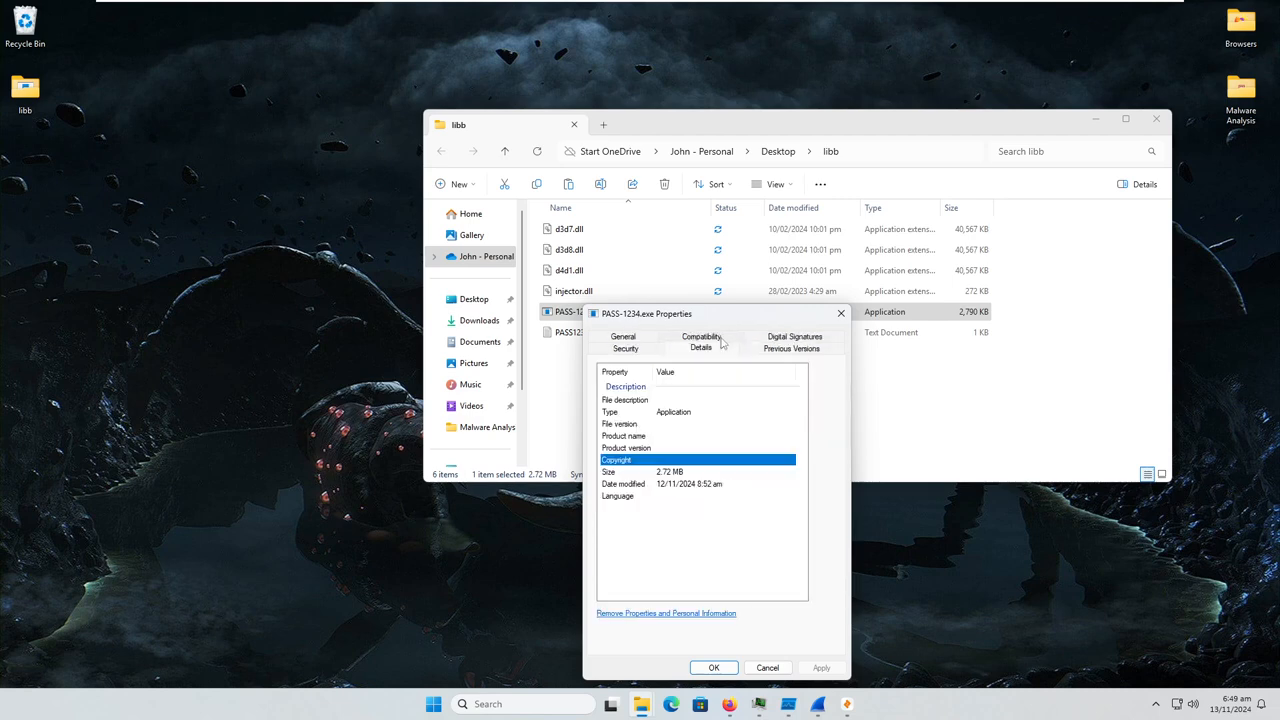
pyautogui.click(780, 338)
pyautogui.click(676, 404)
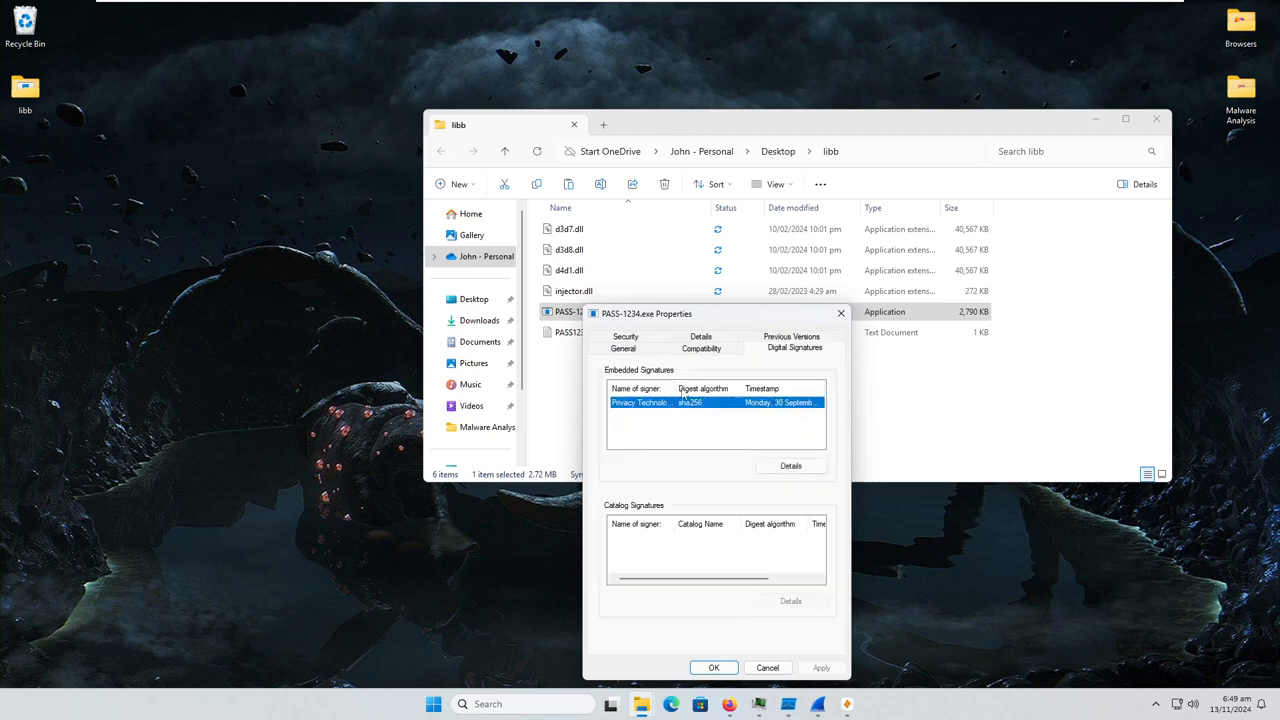
pyautogui.moveTo(670, 387); pyautogui.dragTo(700, 388)
# Inspect the embedded signature's details and its certificate information, including the validity period, and close all the property windows
pyautogui.click(784, 474)
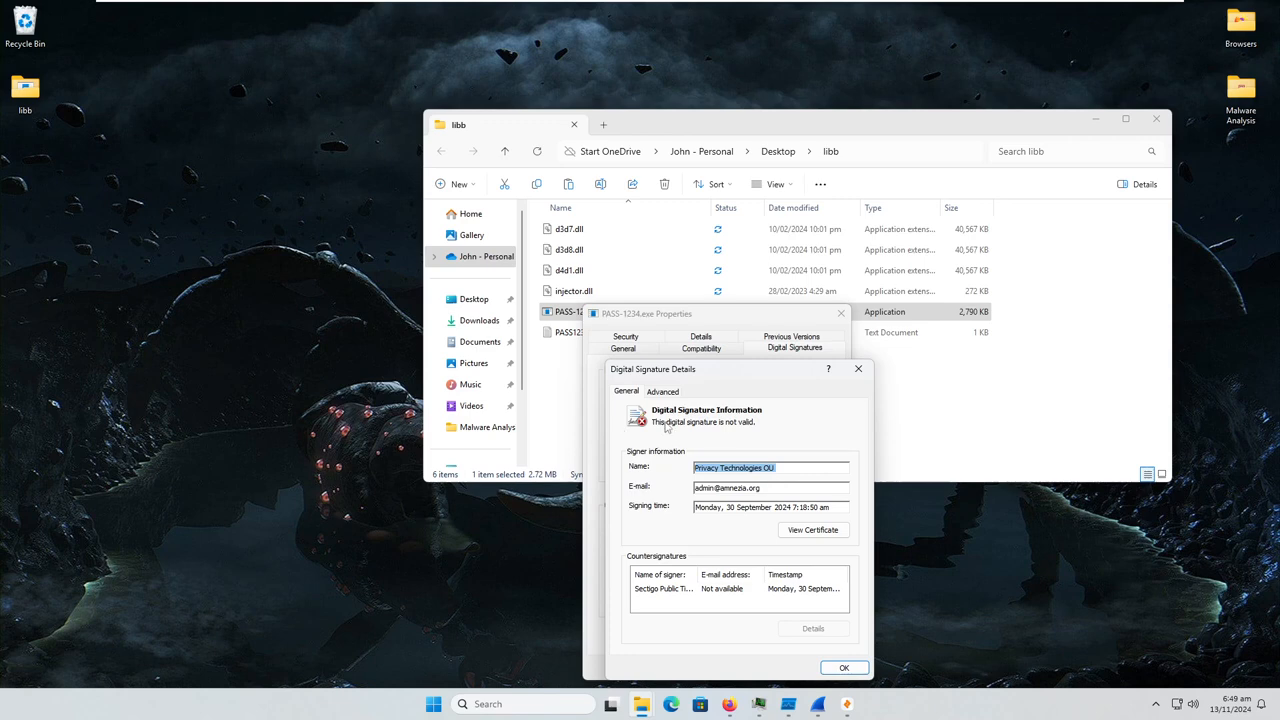
pyautogui.click(815, 528)
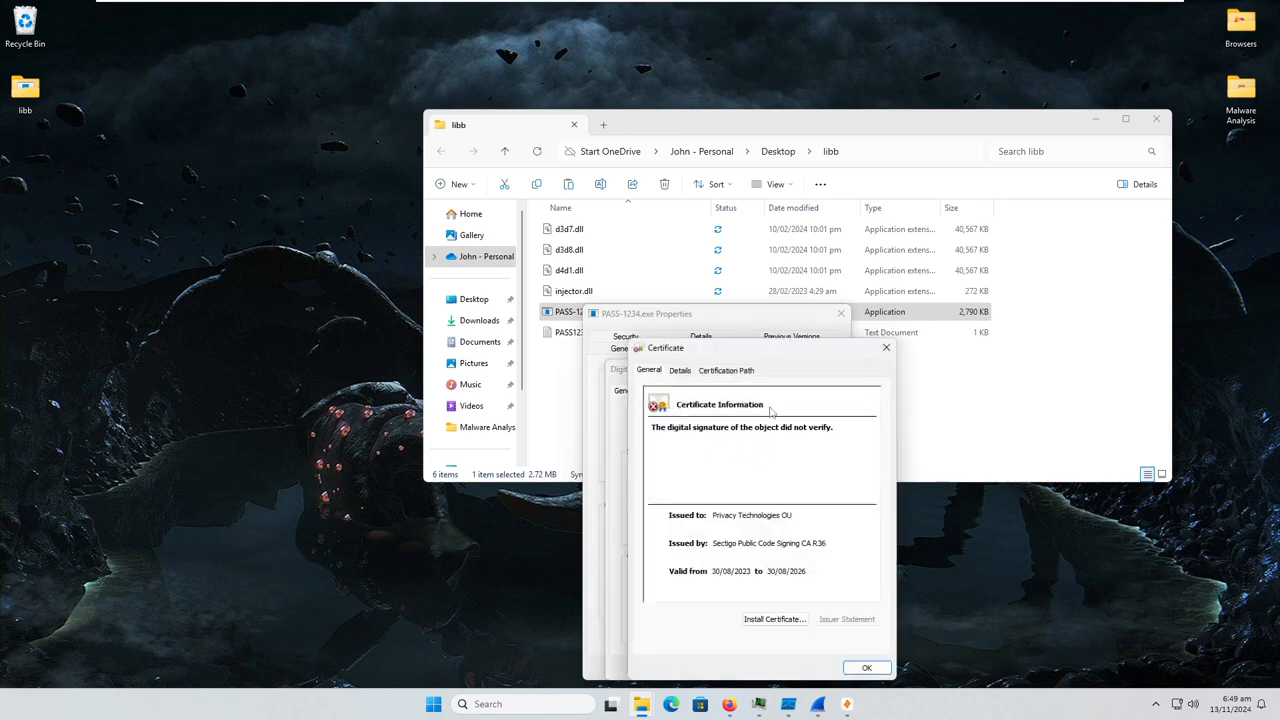
pyautogui.click(885, 348)
pyautogui.click(803, 532)
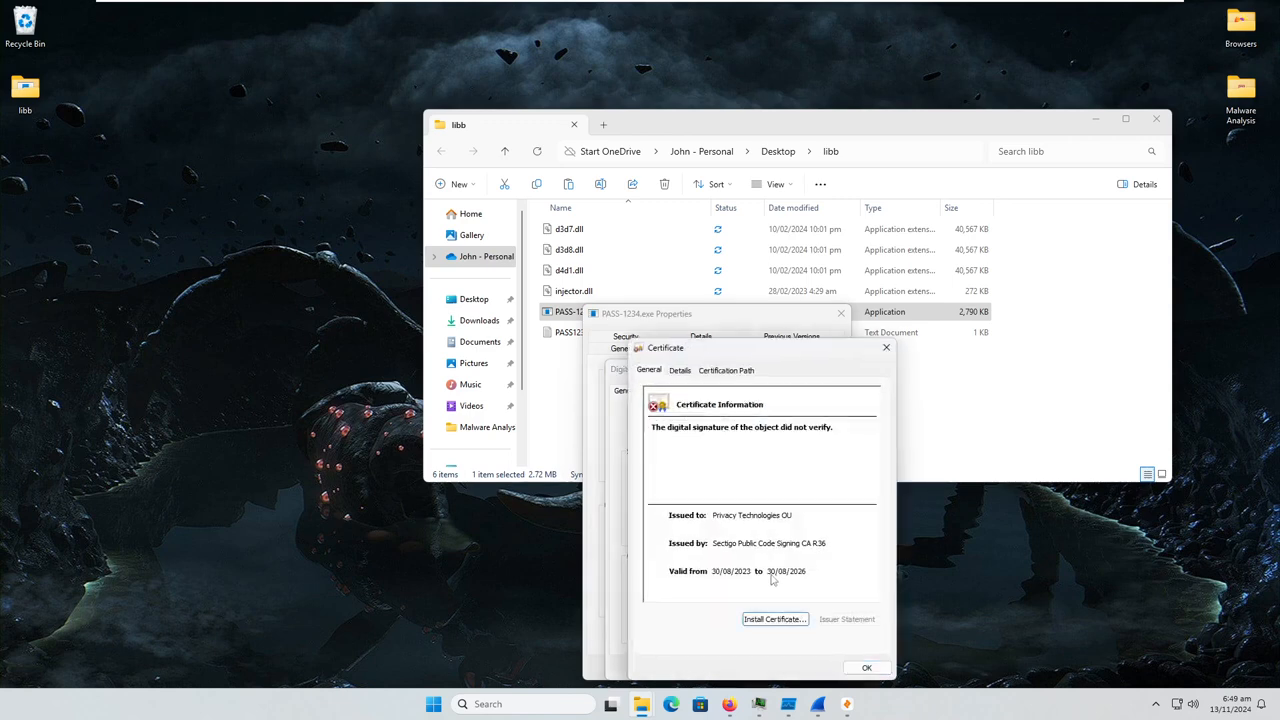
pyautogui.click(886, 348)
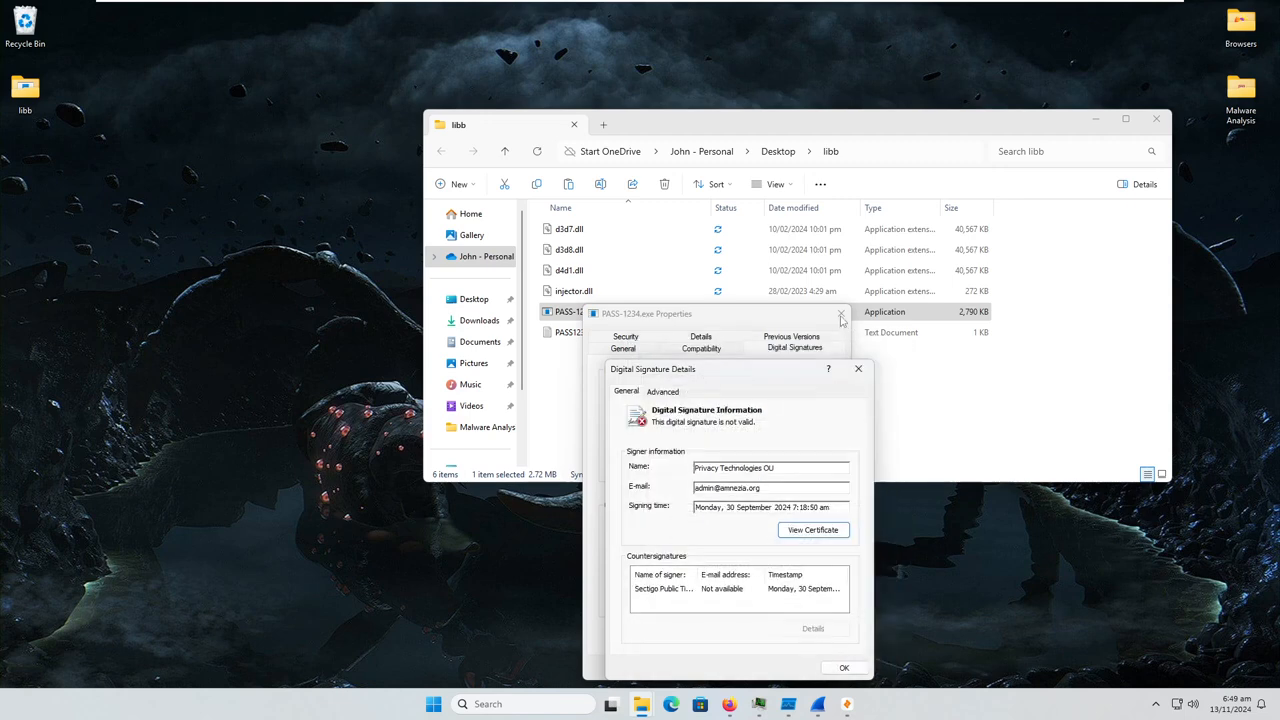
pyautogui.click(857, 362)
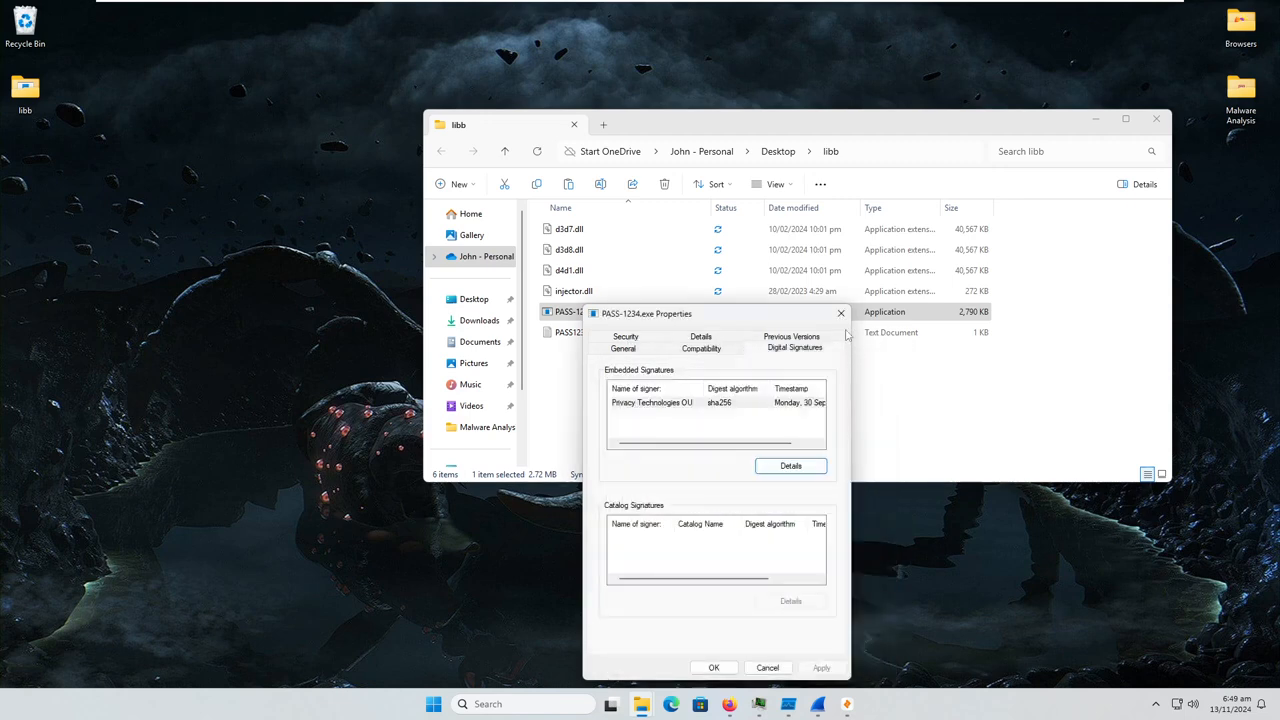
pyautogui.click(838, 316)
# Place the libb folder window beside Process Hacker and open the context menu of PASS-1234.exe
pyautogui.moveTo(964, 129); pyautogui.dragTo(540, 123)
pyautogui.click(759, 704)
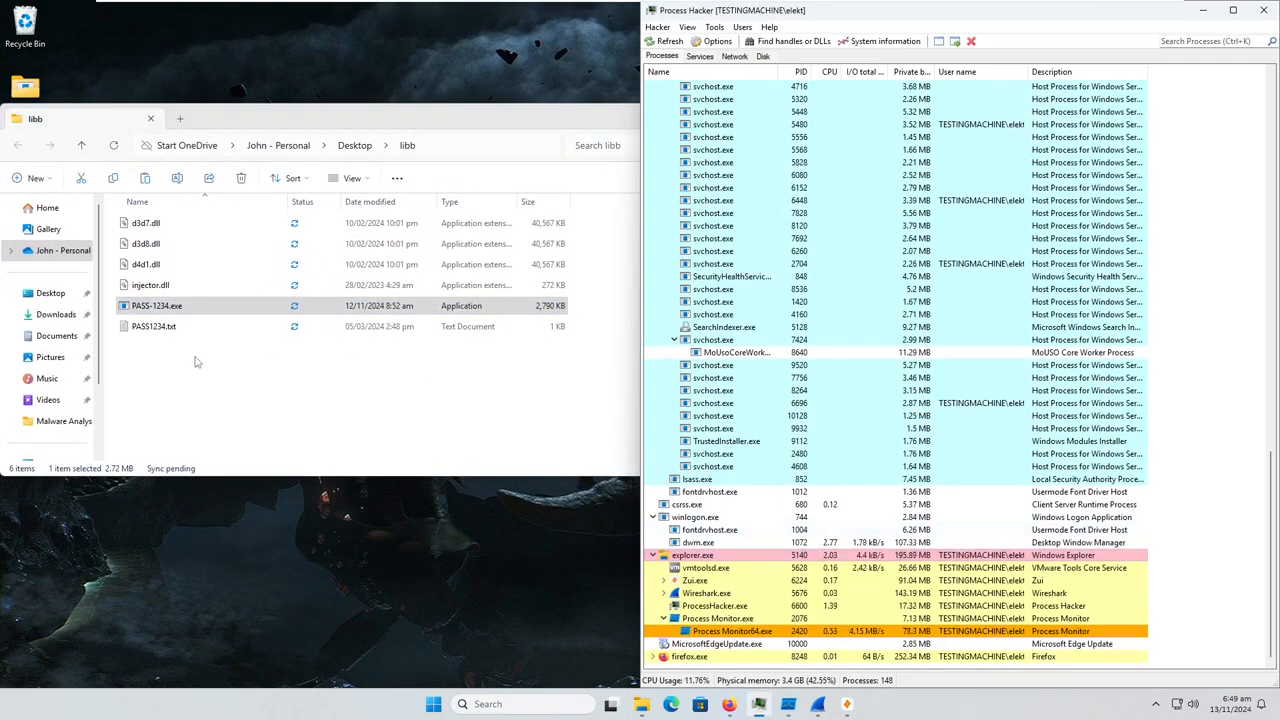
pyautogui.click(200, 357)
pyautogui.rightClick(170, 308)
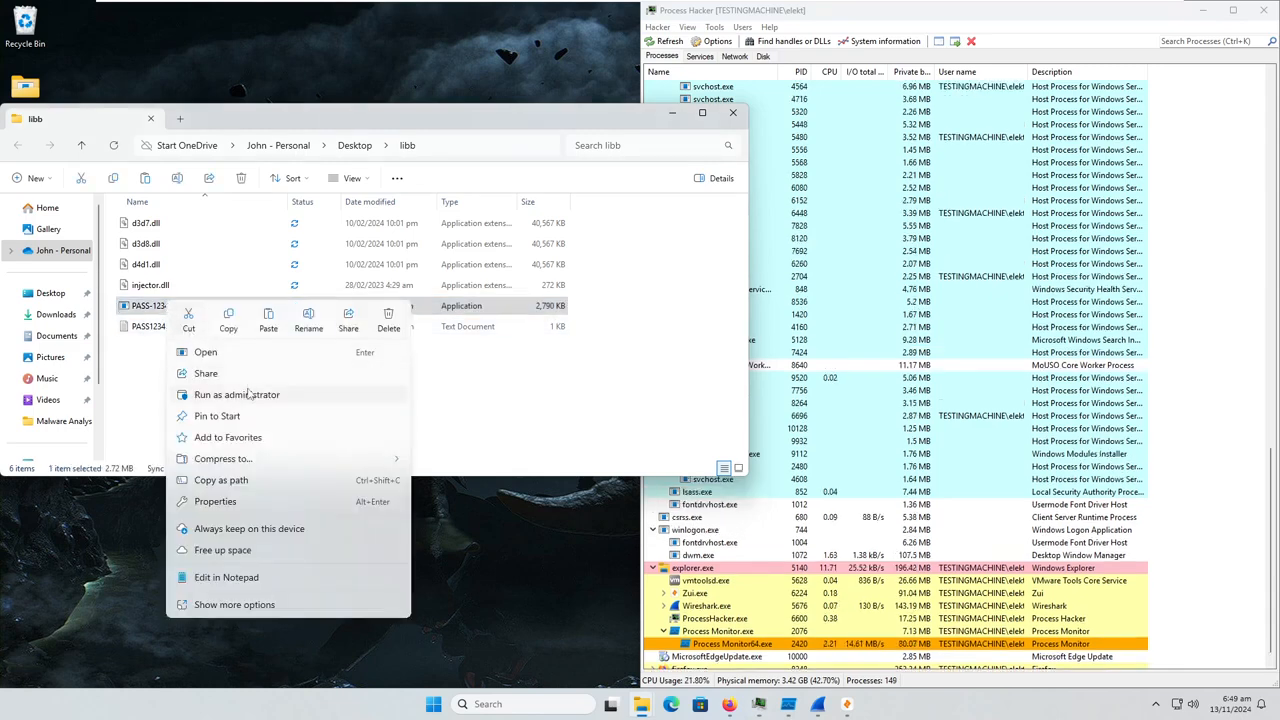
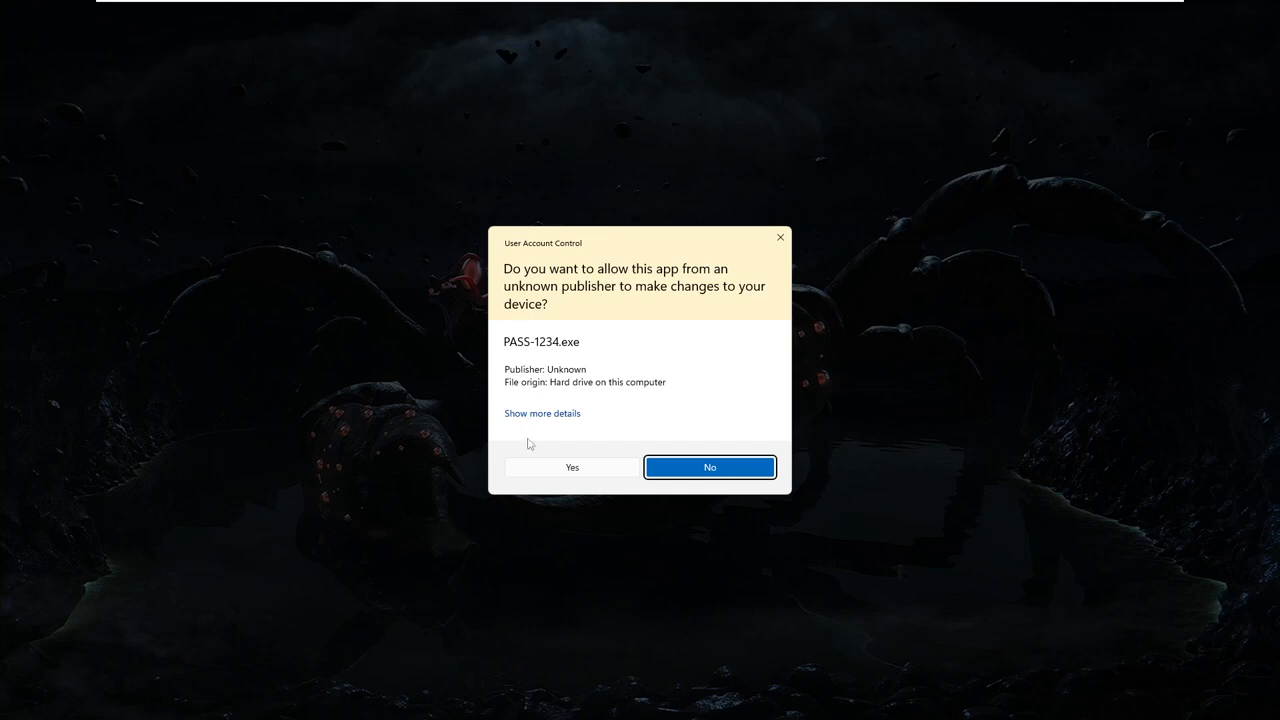
# Allow PASS-1234.exe to run with administrator rights at the User Account Control prompt
pyautogui.click(574, 469)
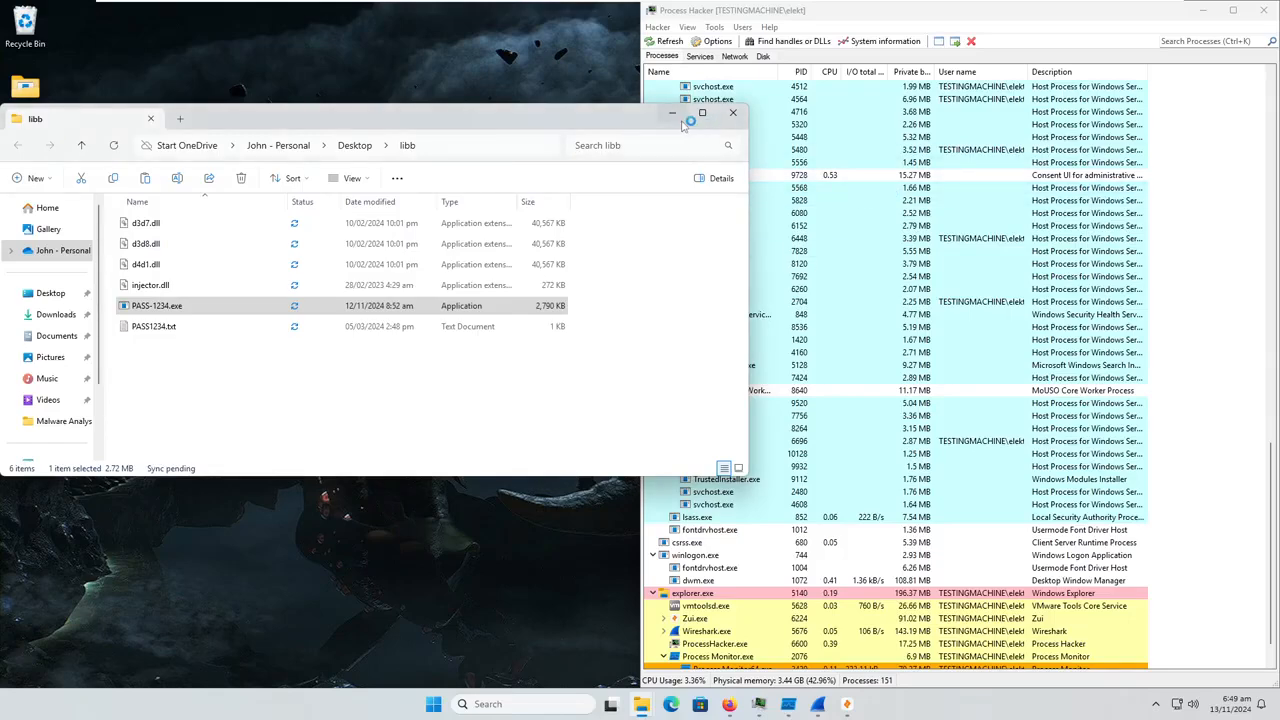
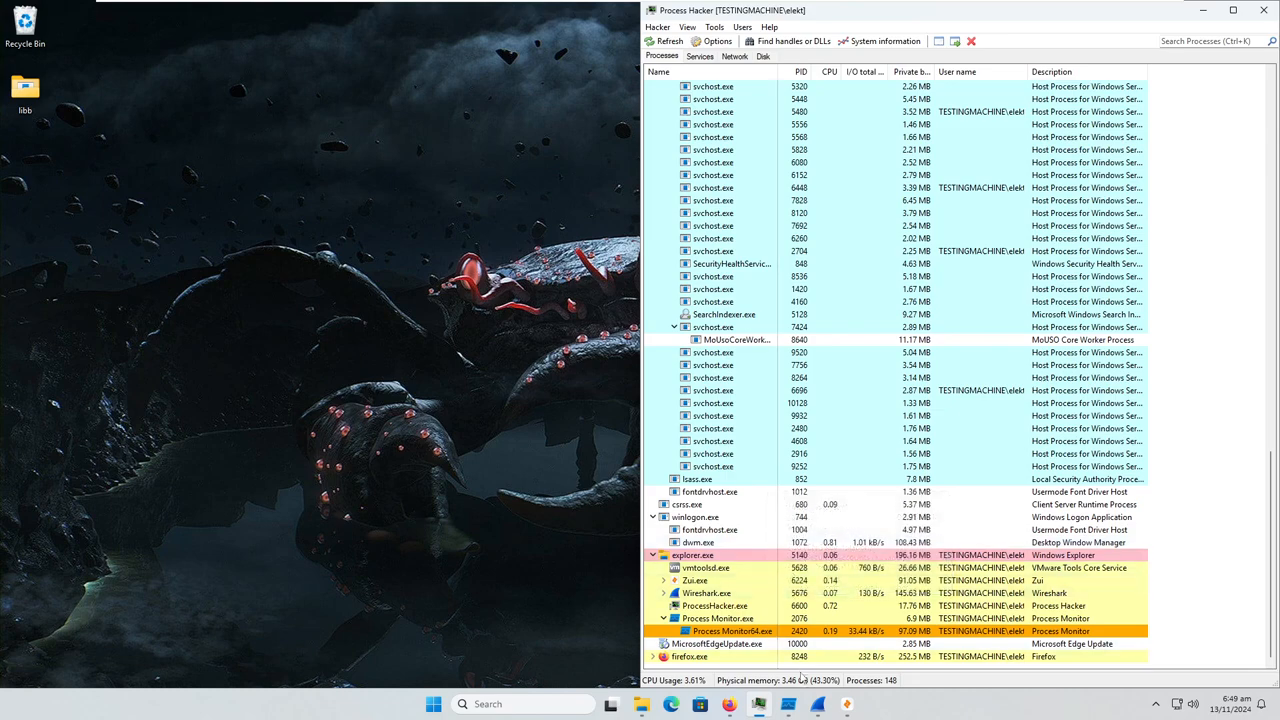
# Review the full process tree for running processes linked to PASS-1234.exe
pyautogui.scroll(15, 797, 637)
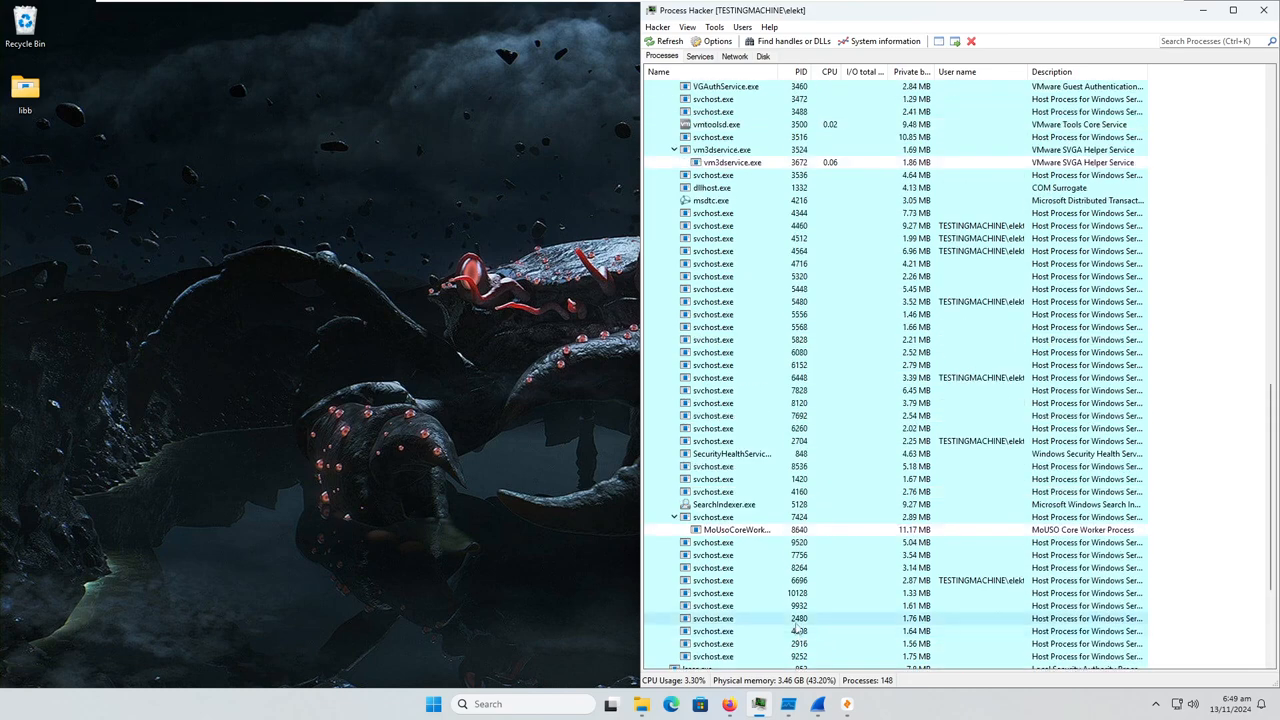
pyautogui.scroll(12, 797, 624)
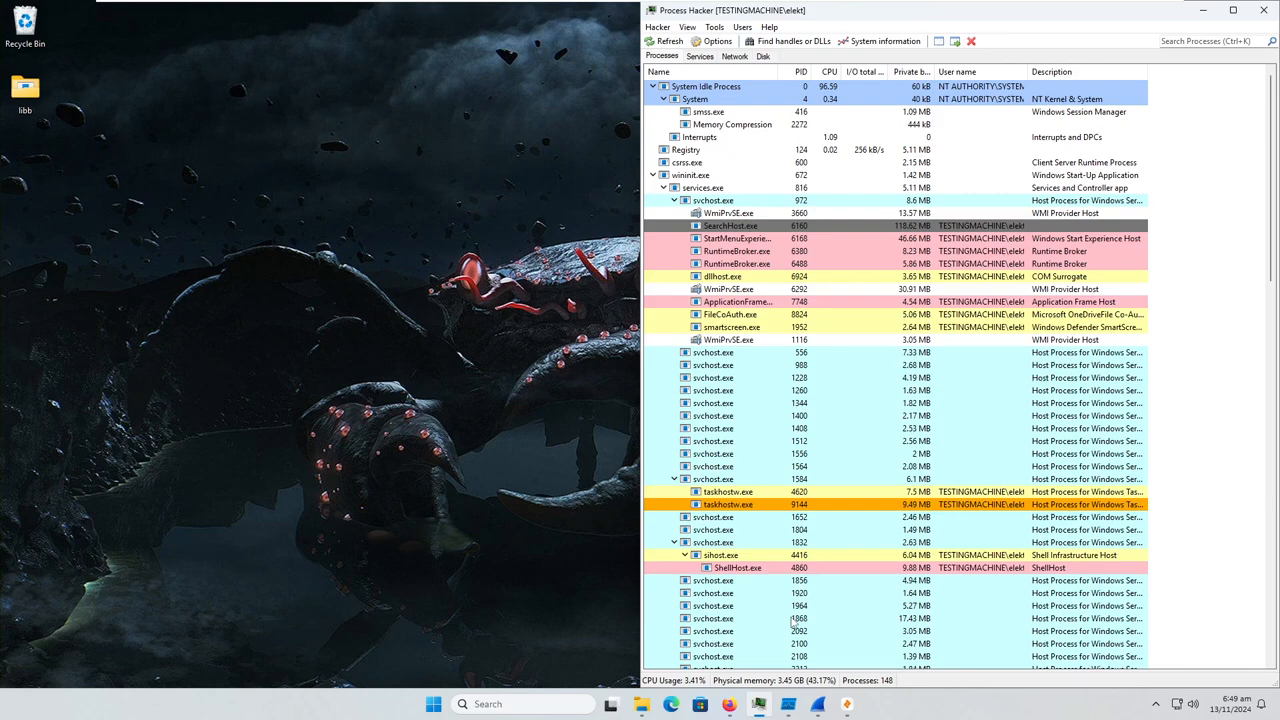
pyautogui.scroll(-9, 808, 556)
pyautogui.scroll(-15, 808, 556)
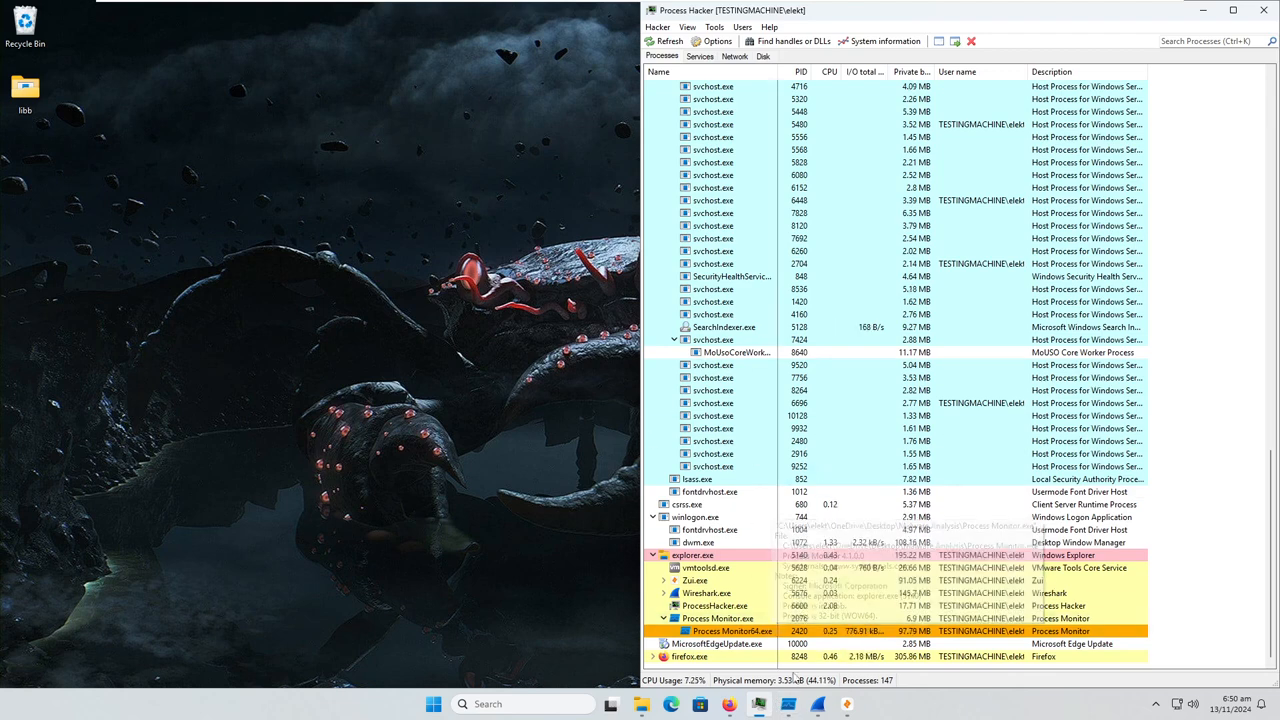
# Switch to Wireshark, stop the Ethernet0 capture and save it as 1 in pcapng format in the Documents folder
pyautogui.moveTo(787, 708)
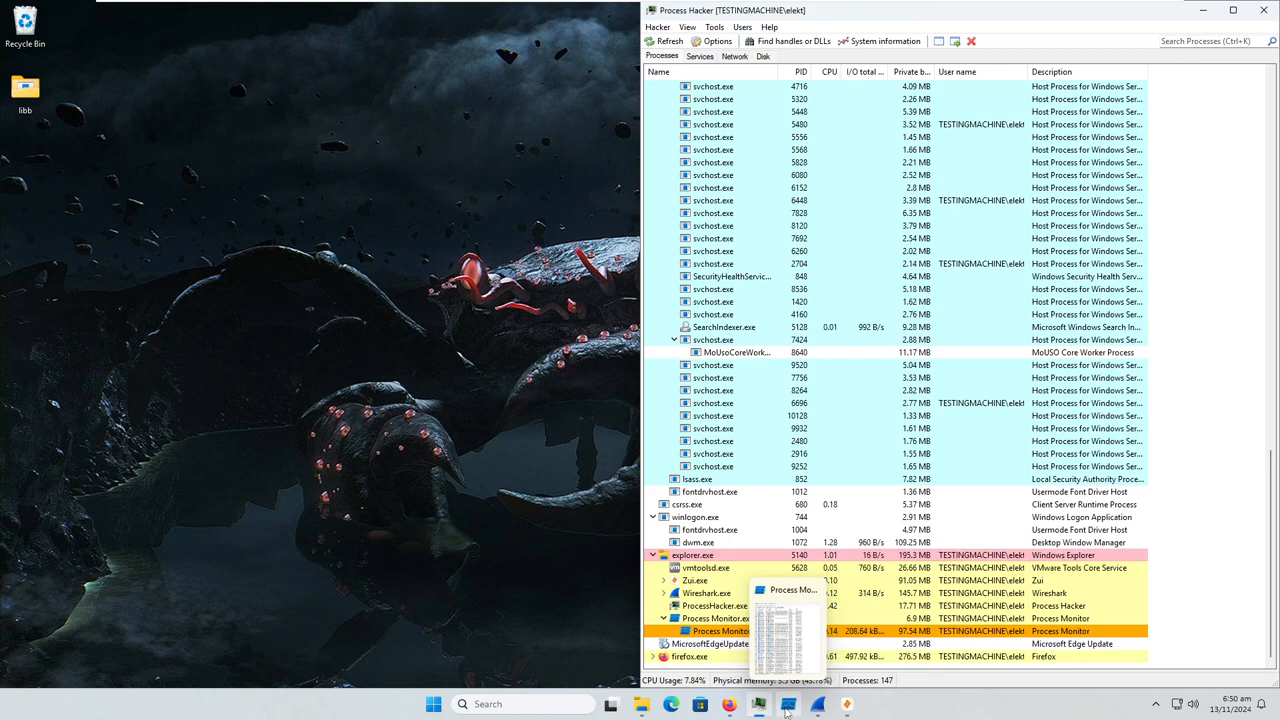
pyautogui.click(817, 704)
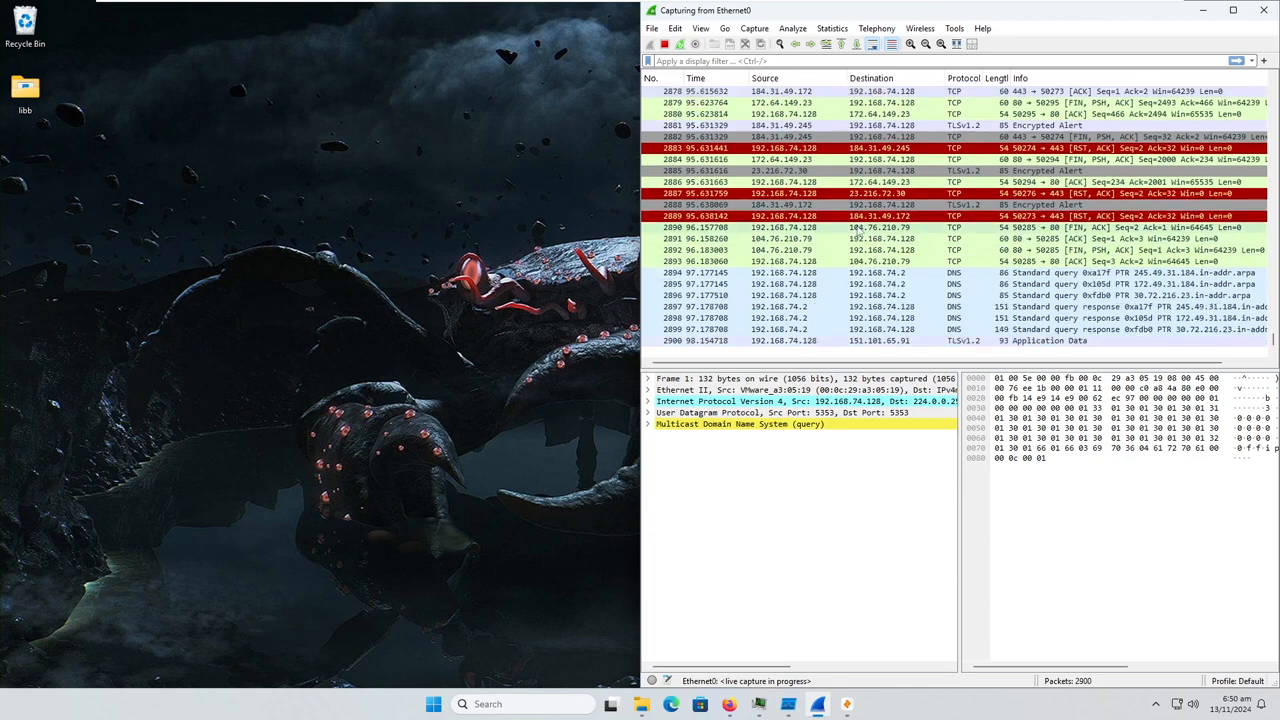
pyautogui.scroll(7, 838, 268)
pyautogui.scroll(-8, 838, 268)
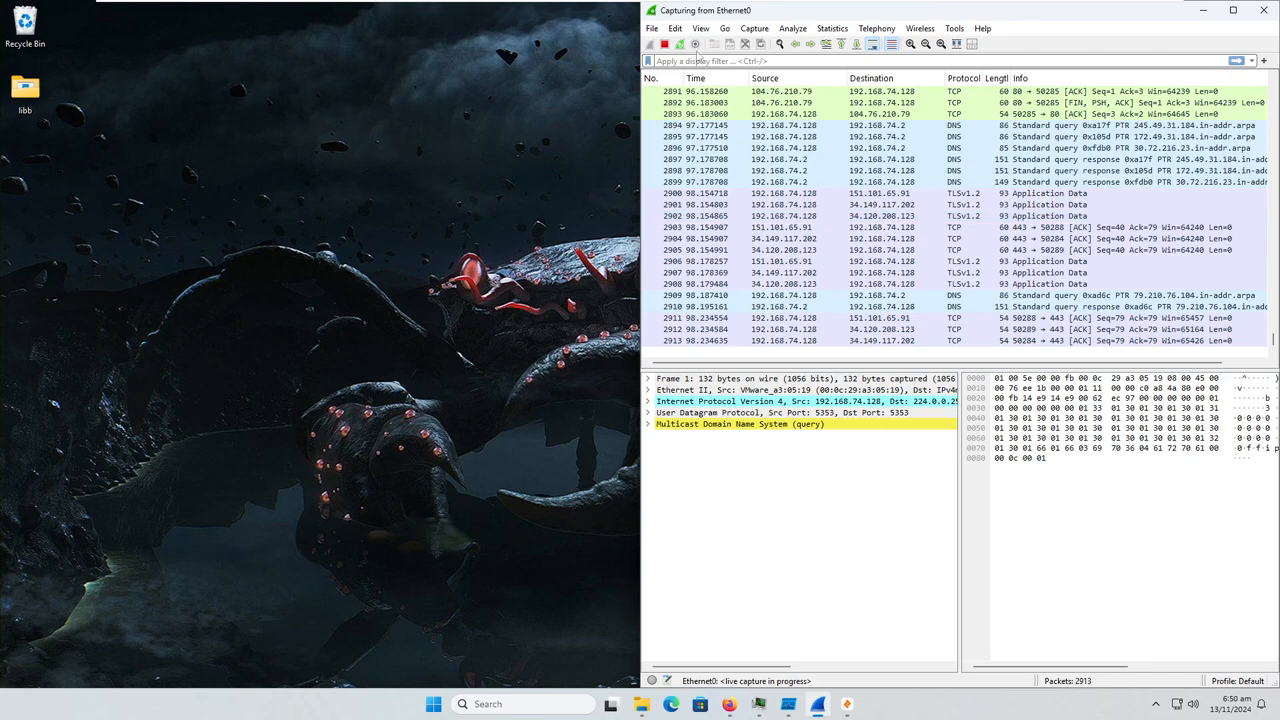
pyautogui.click(668, 46)
pyautogui.hotkey('ctrl', 's')
pyautogui.write('1')
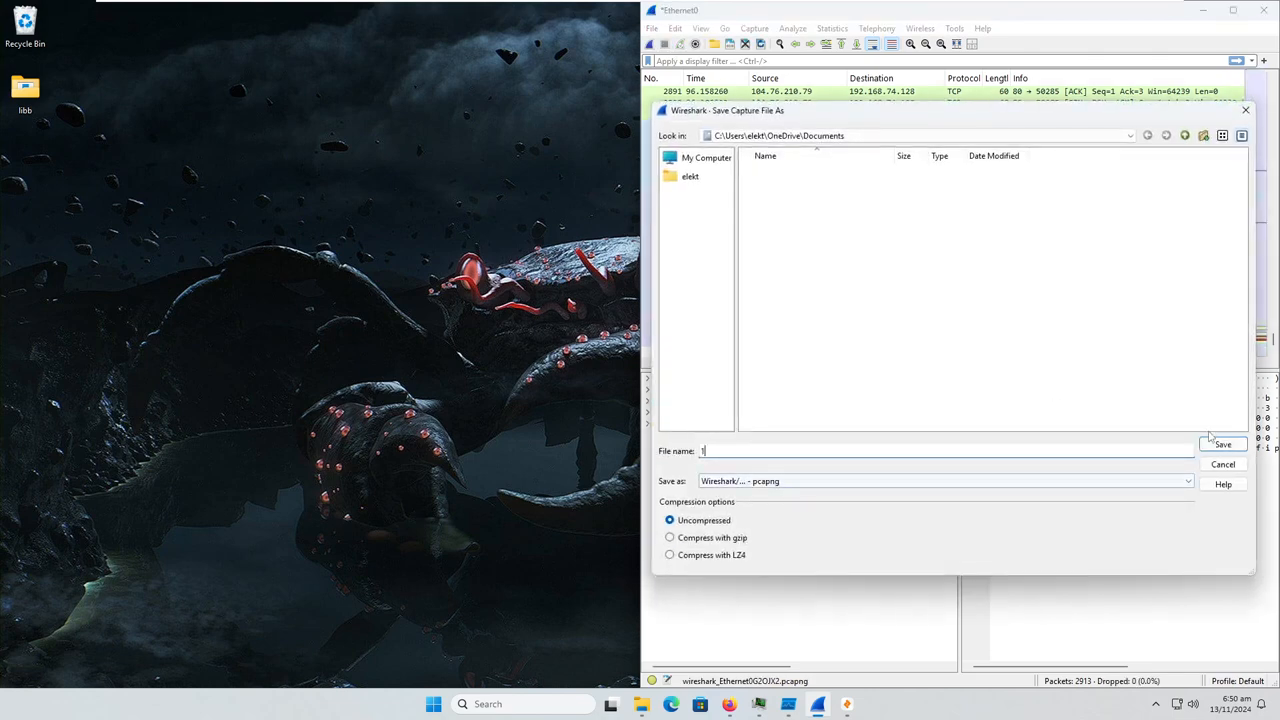
pyautogui.click(1222, 444)
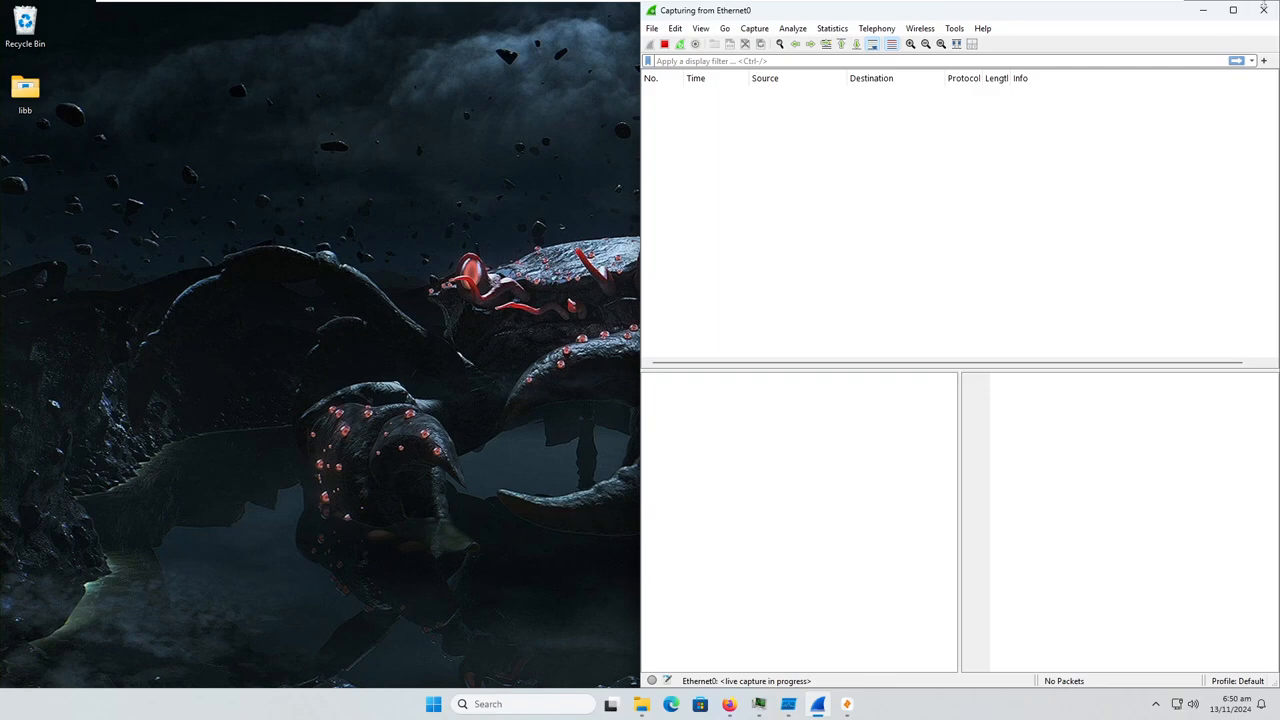
pyautogui.click(1203, 11)
# Switch to Zui and import the capture file 1.pcapng from the Documents folder
pyautogui.moveTo(787, 713)
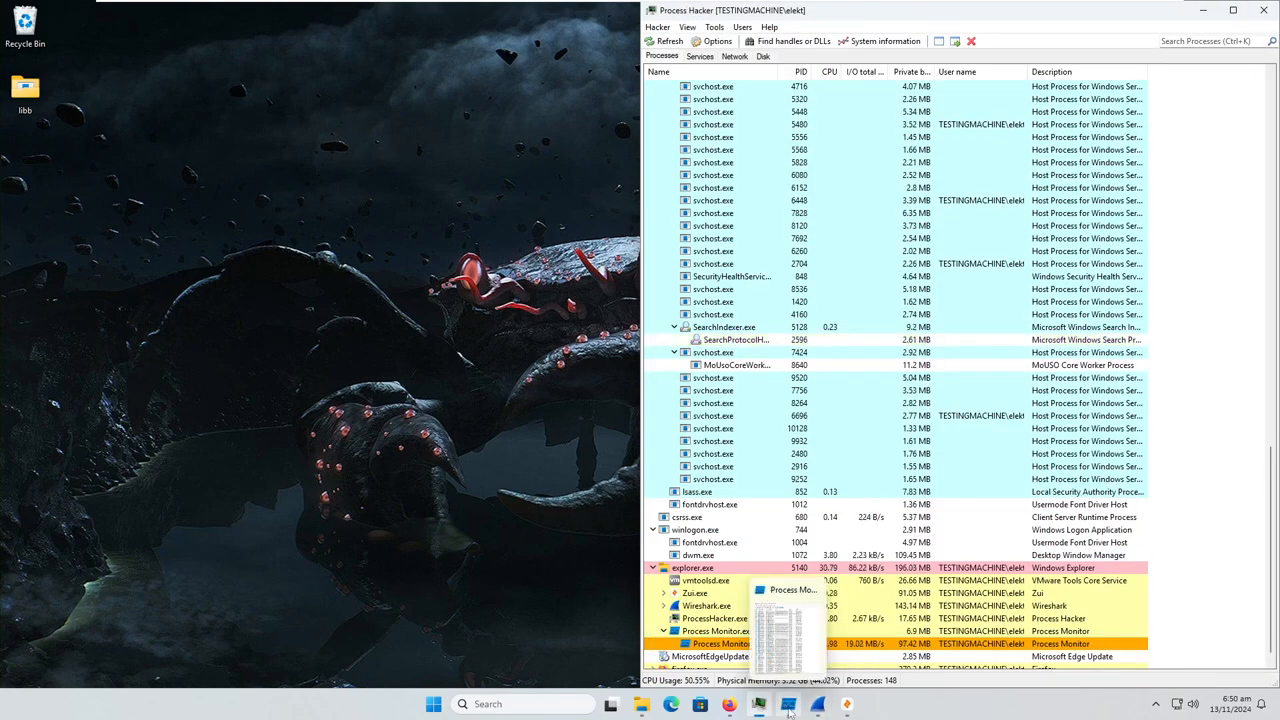
pyautogui.click(846, 704)
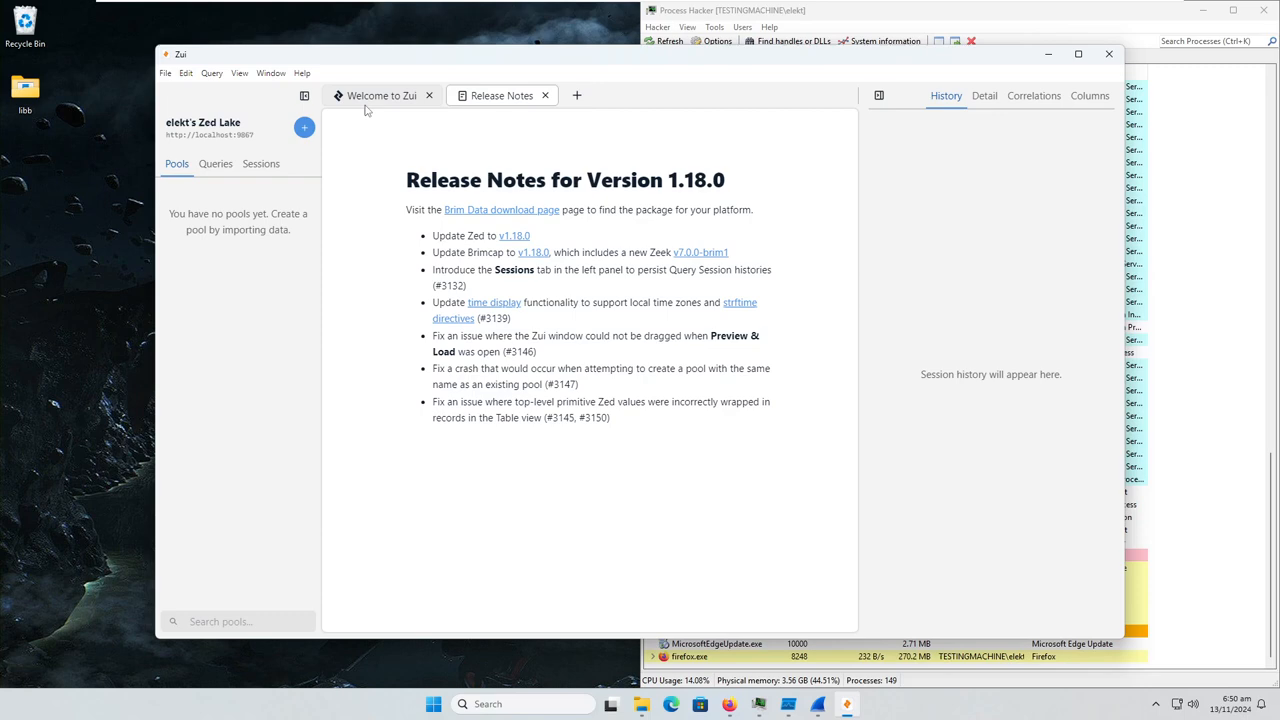
pyautogui.click(368, 100)
pyautogui.click(589, 409)
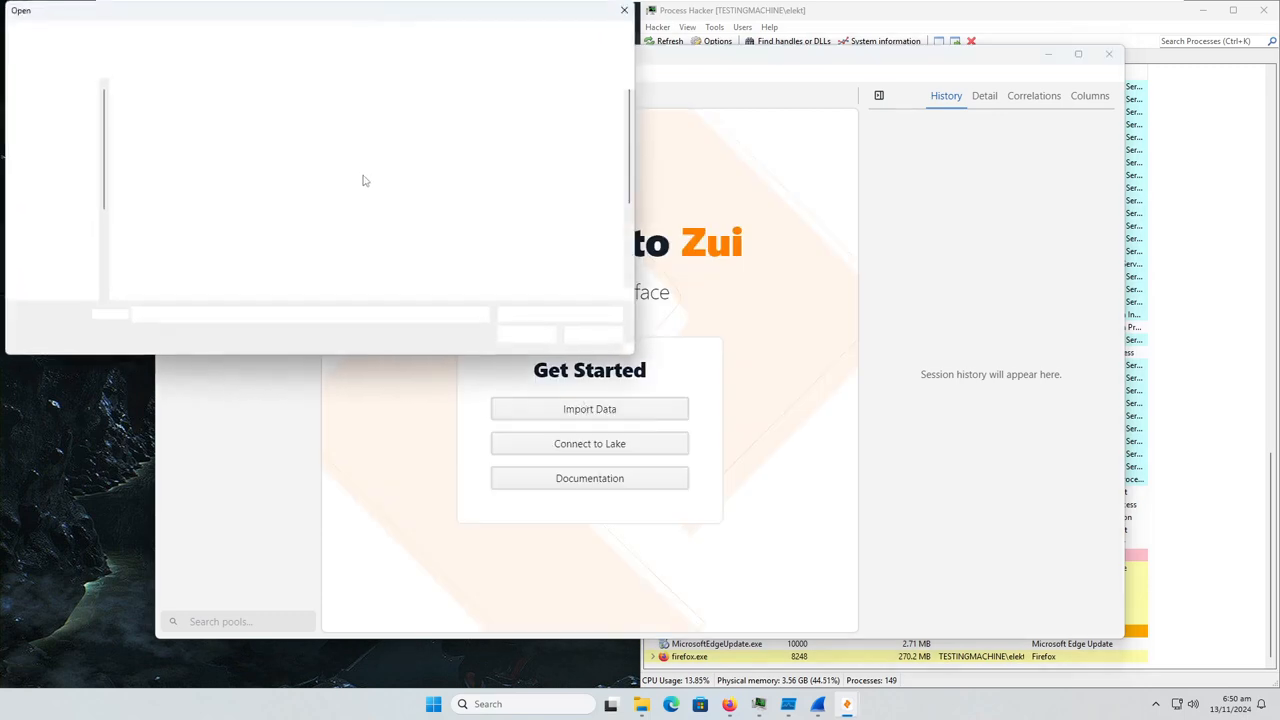
pyautogui.click(52, 92)
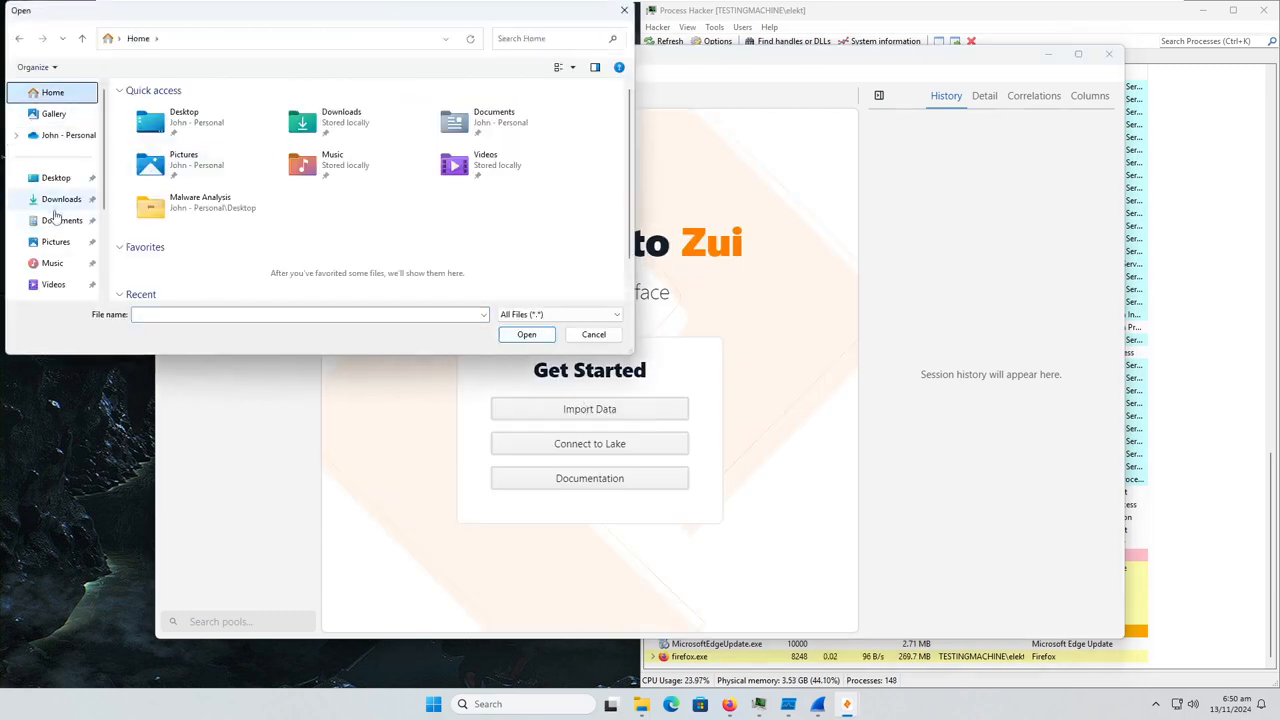
pyautogui.click(60, 219)
pyautogui.doubleClick(160, 105)
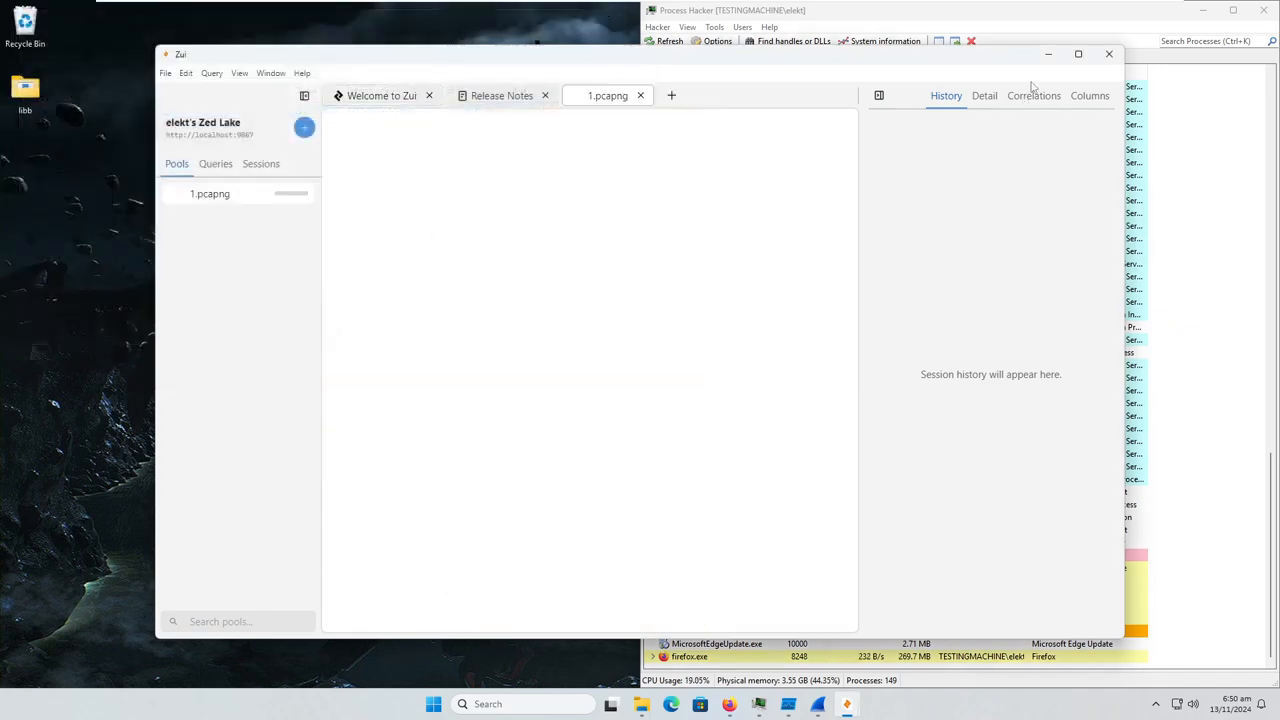
pyautogui.click(1050, 56)
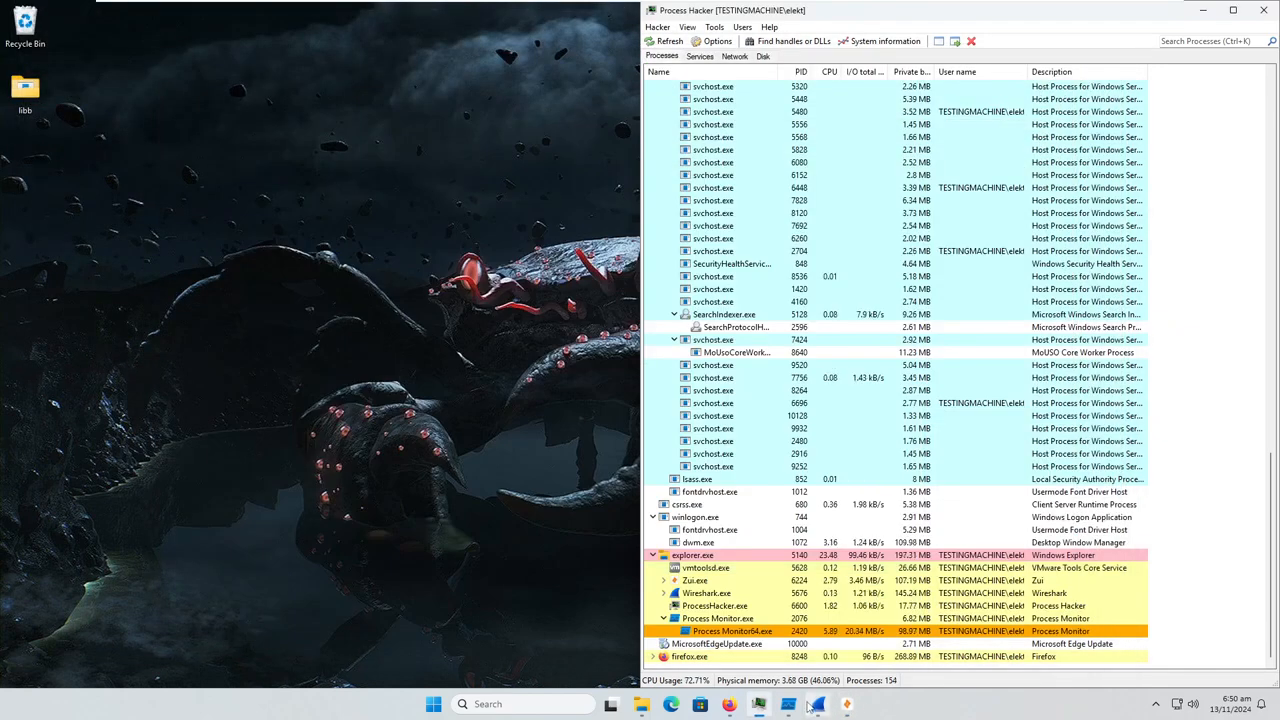
# Switch to Process Monitor and add a filter rule that includes events whose Operation is CreateFile
pyautogui.click(788, 704)
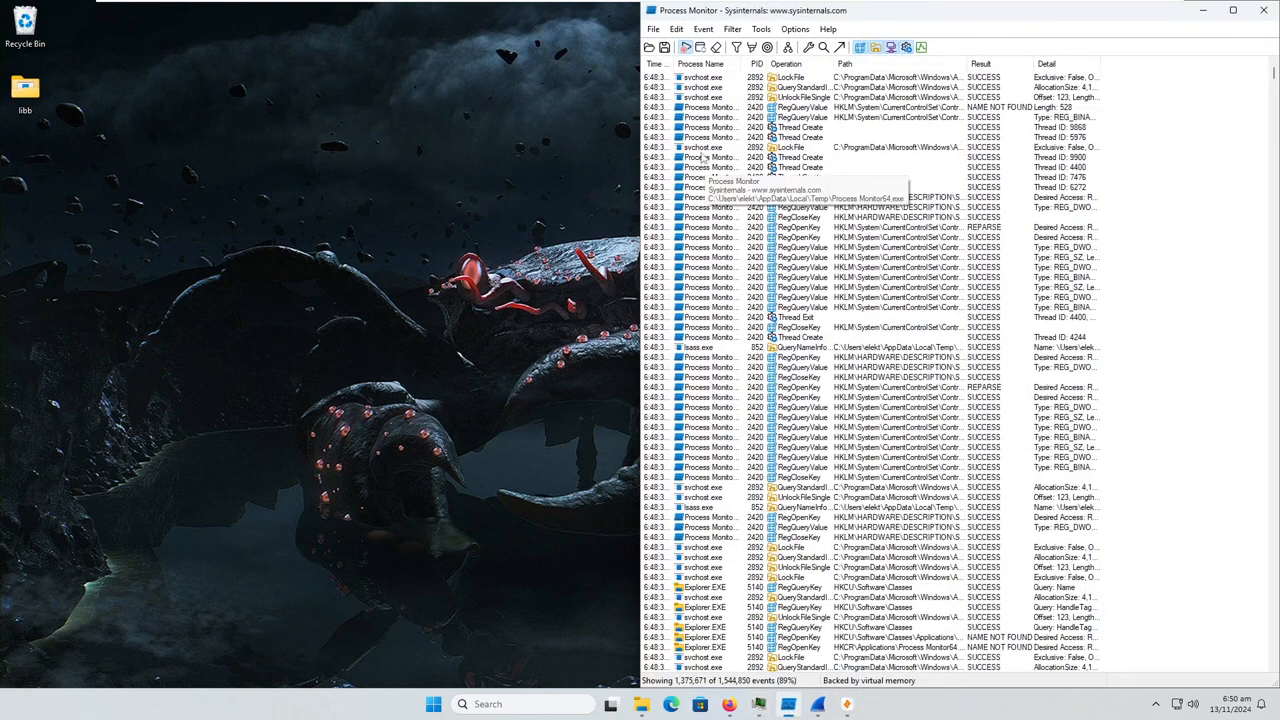
pyautogui.click(703, 29)
pyautogui.click(760, 66)
pyautogui.click(785, 134)
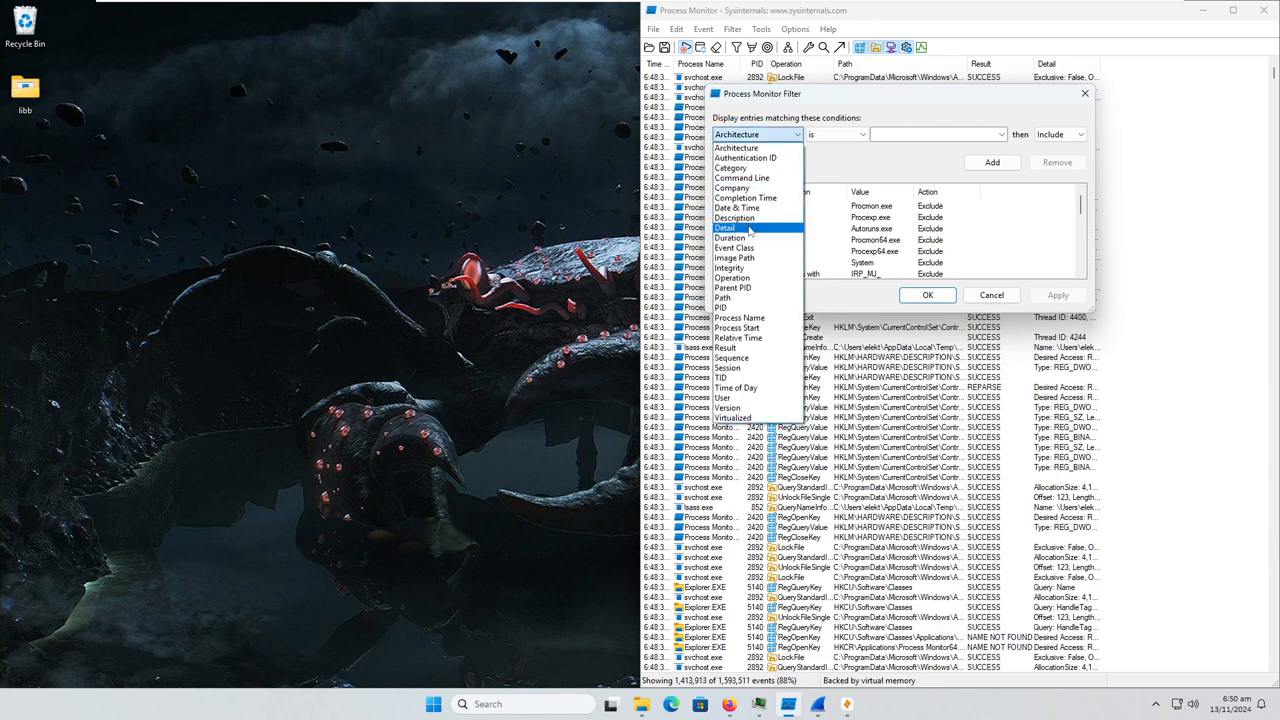
pyautogui.click(760, 278)
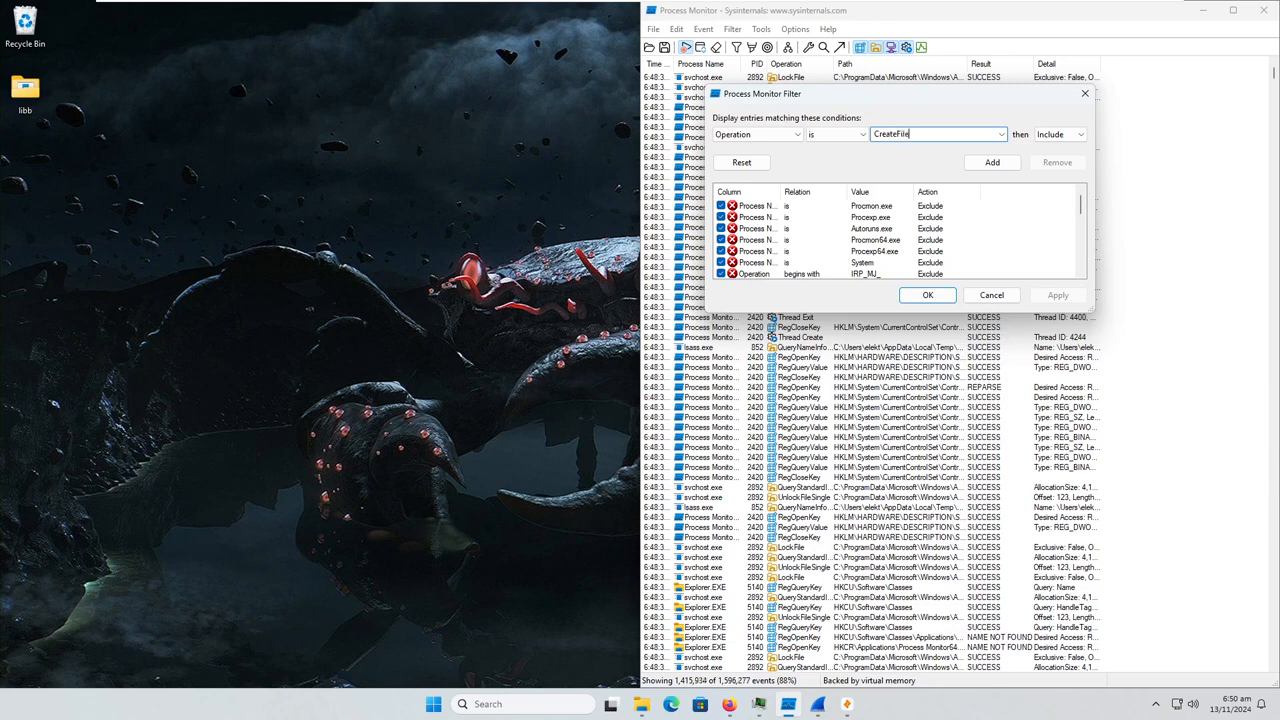
pyautogui.click(995, 163)
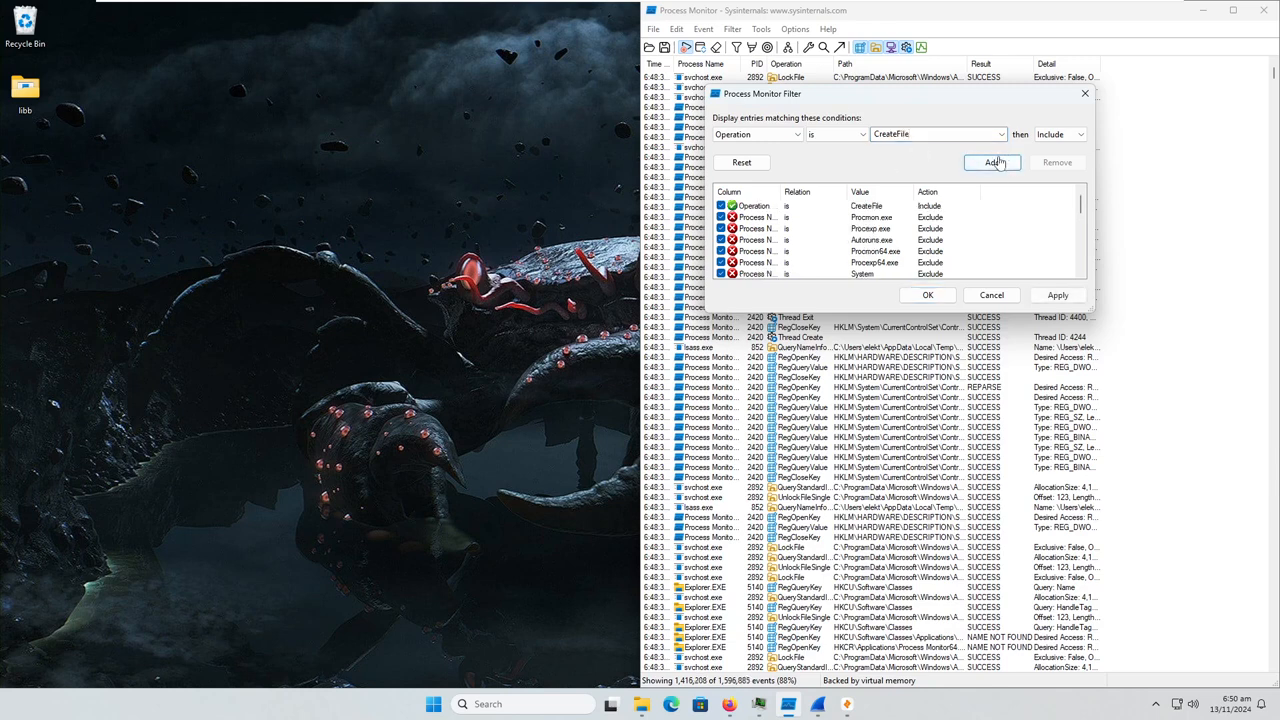
pyautogui.click(994, 163)
pyautogui.click(916, 210)
pyautogui.click(1057, 162)
# Check the executable's name in the libb folder and apply a filter rule including Process Name is PASS-1234.exe
pyautogui.click(28, 100)
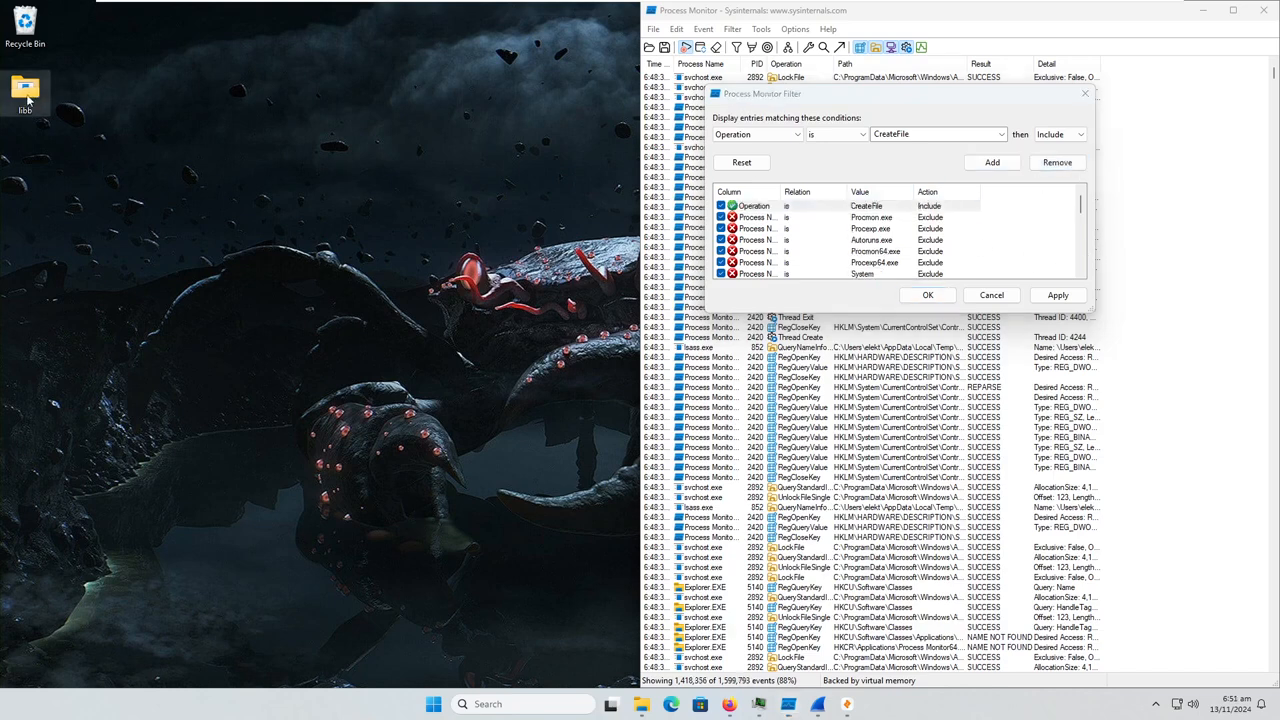
pyautogui.click(793, 140)
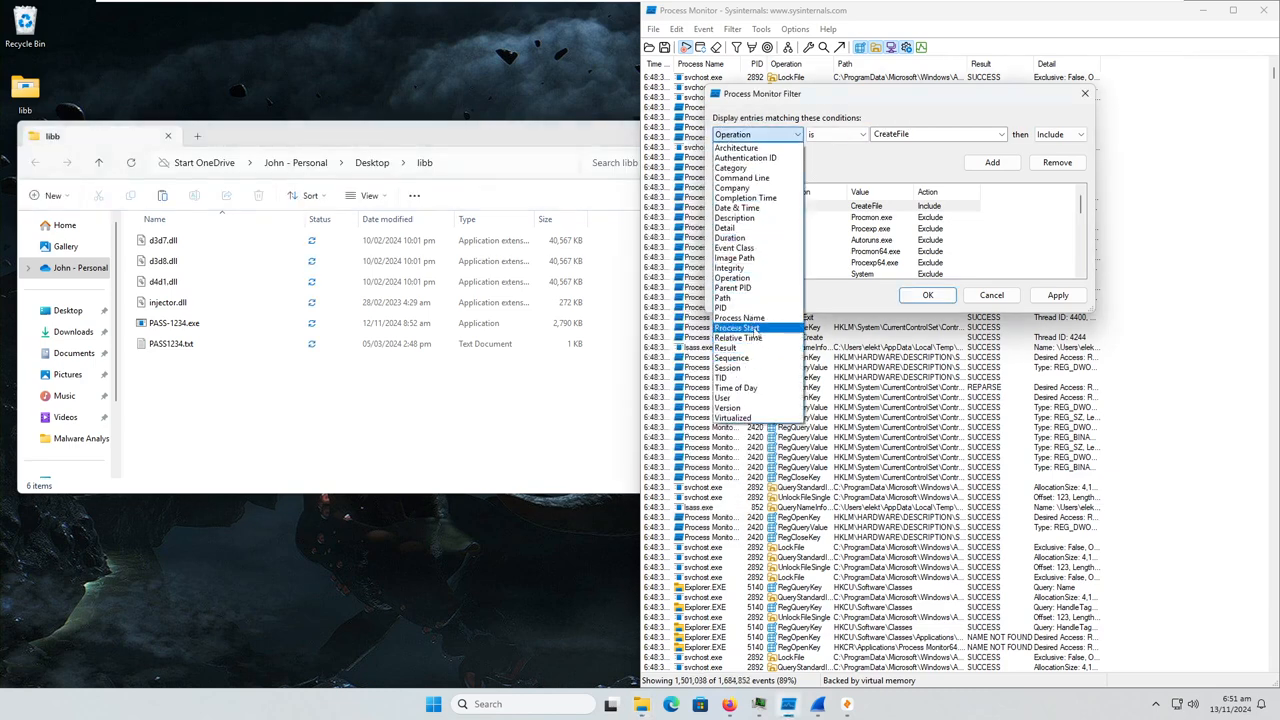
pyautogui.click(755, 326)
pyautogui.click(878, 134)
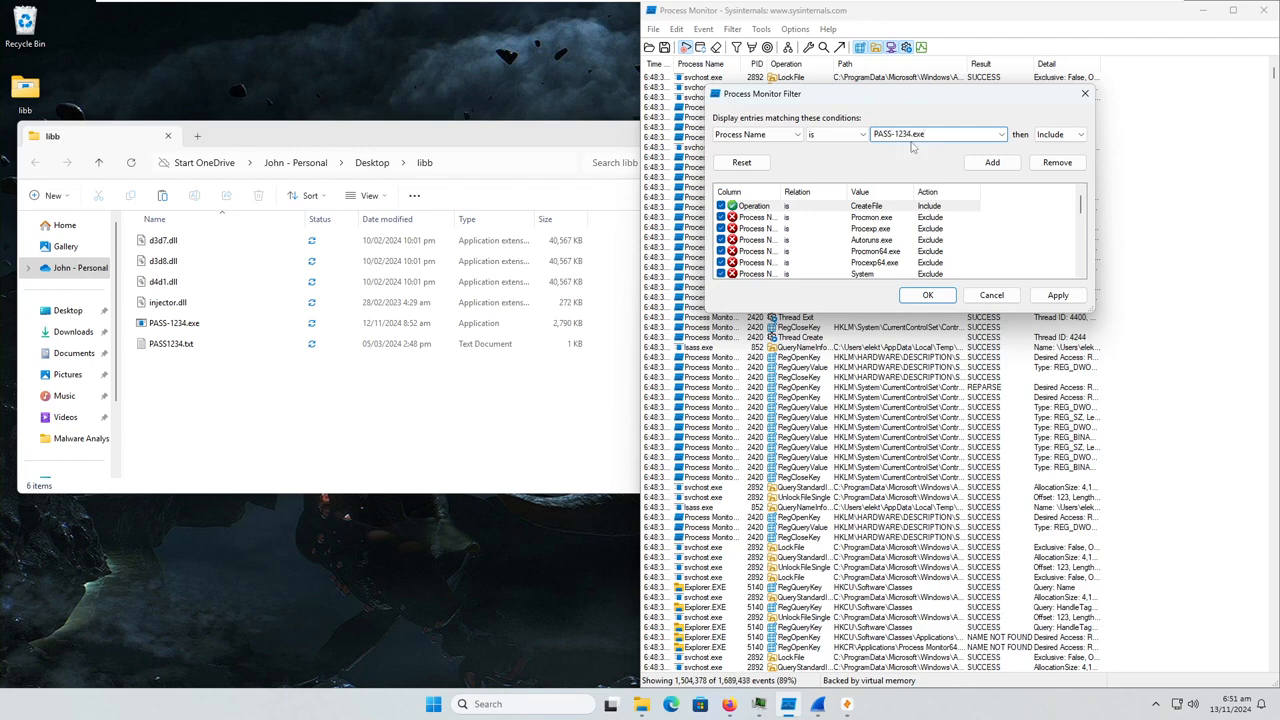
pyautogui.click(985, 164)
pyautogui.click(1058, 295)
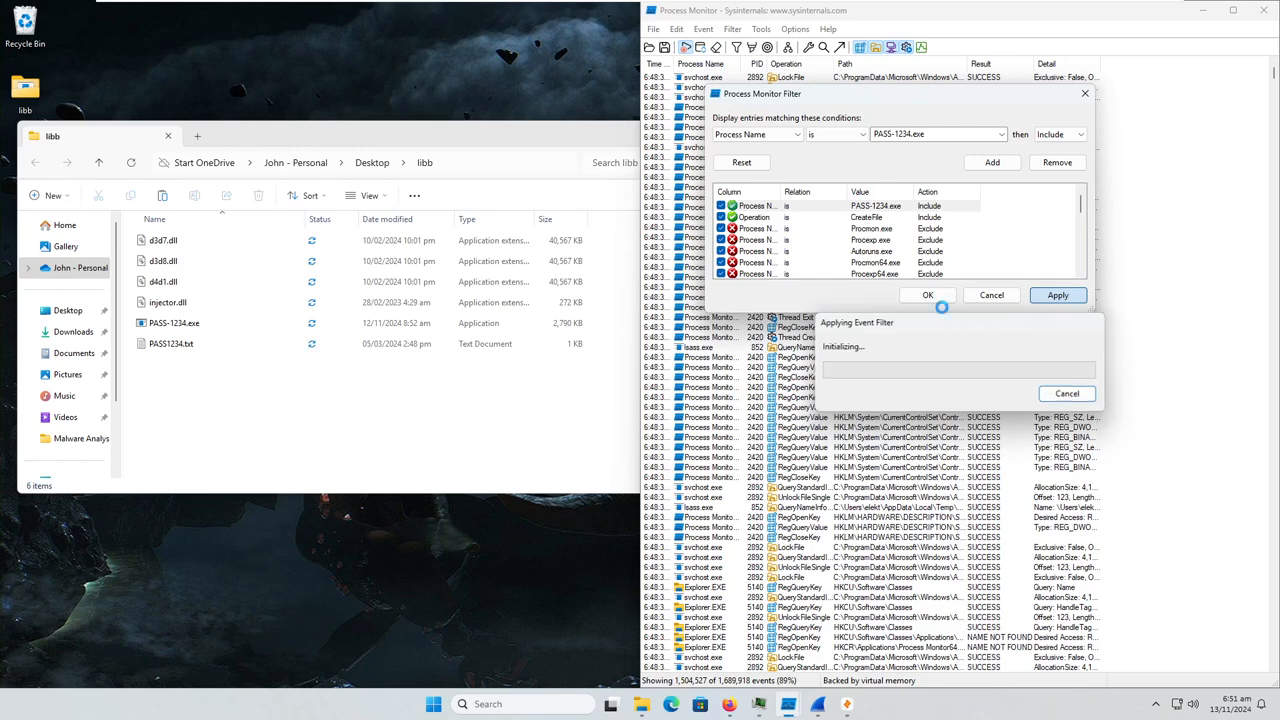
pyautogui.click(522, 198)
pyautogui.click(688, 130)
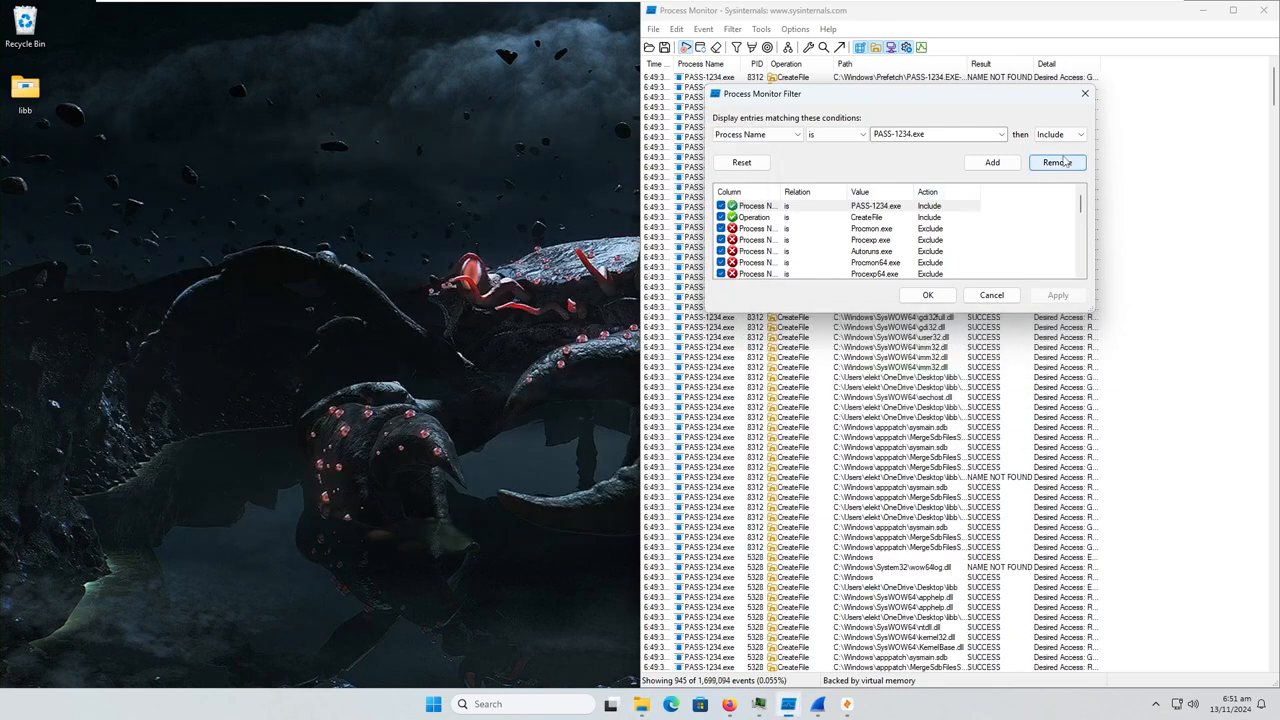
pyautogui.click(1085, 93)
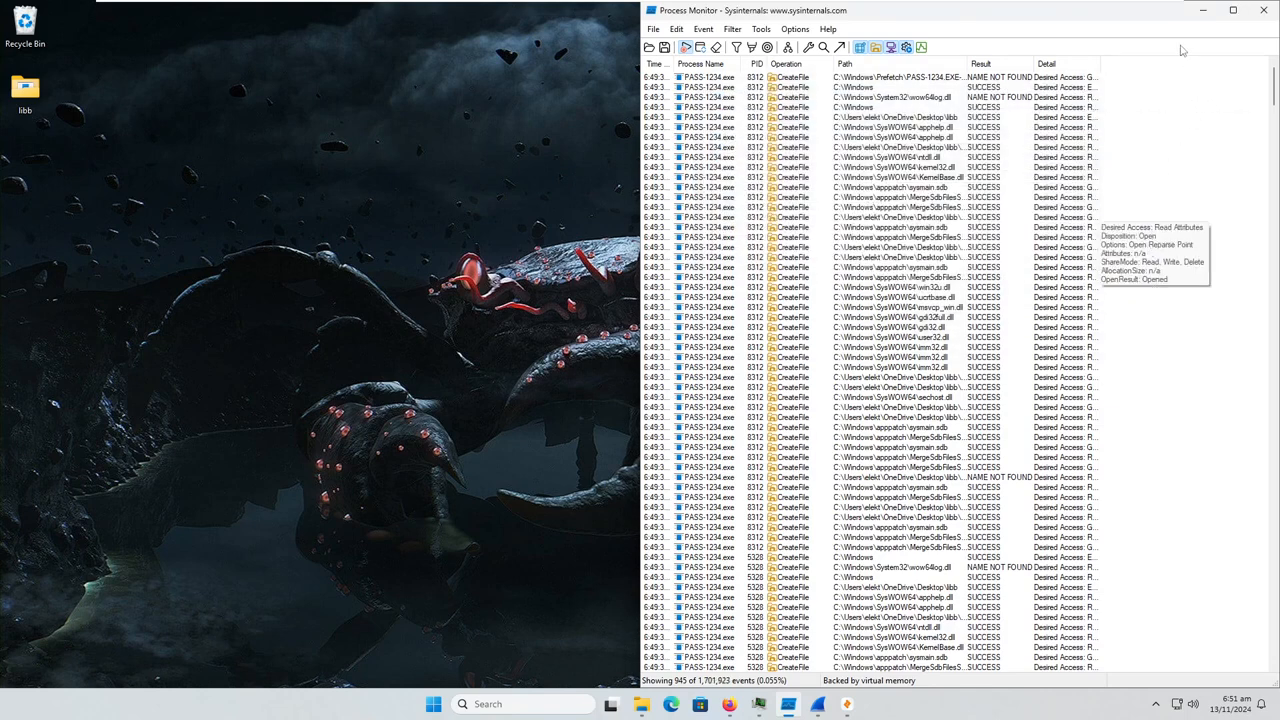
# Maximise Process Monitor with a wider Path column and examine the file paths accessed by PASS-1234.exe
pyautogui.click(1233, 9)
pyautogui.moveTo(323, 62); pyautogui.dragTo(485, 84)
pyautogui.scroll(-5, 550, 285)
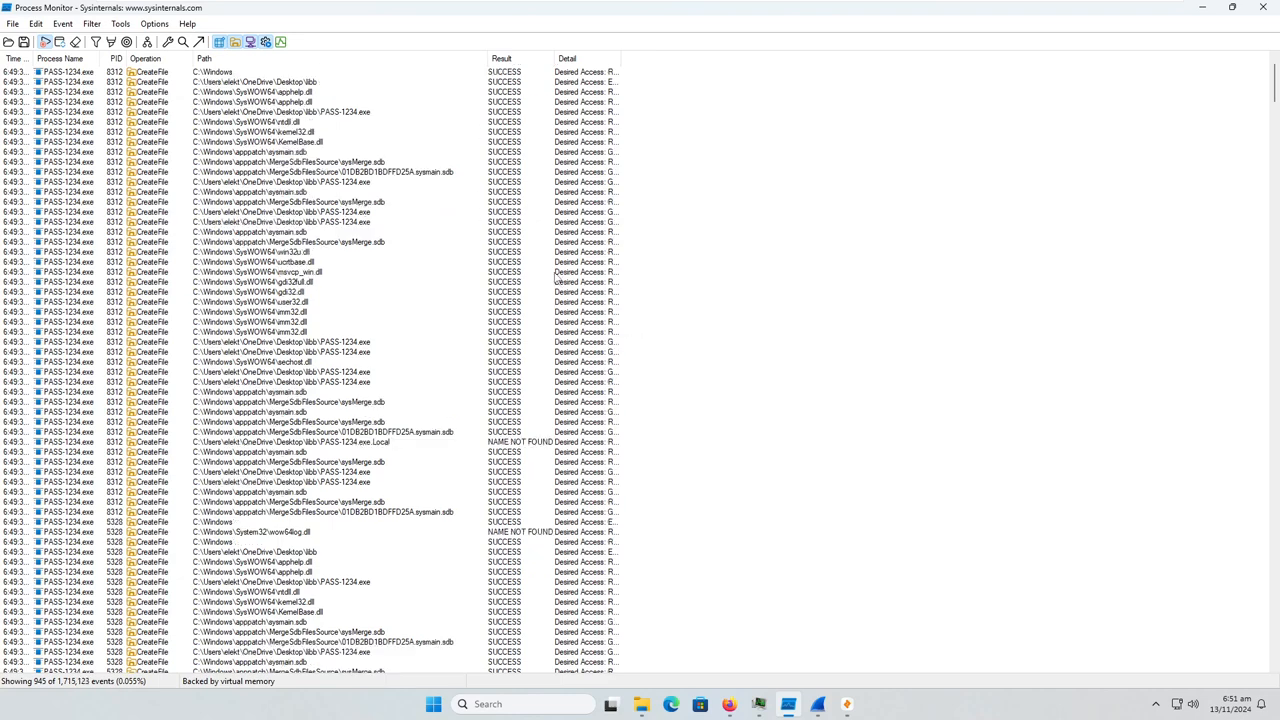
pyautogui.scroll(-5, 562, 266)
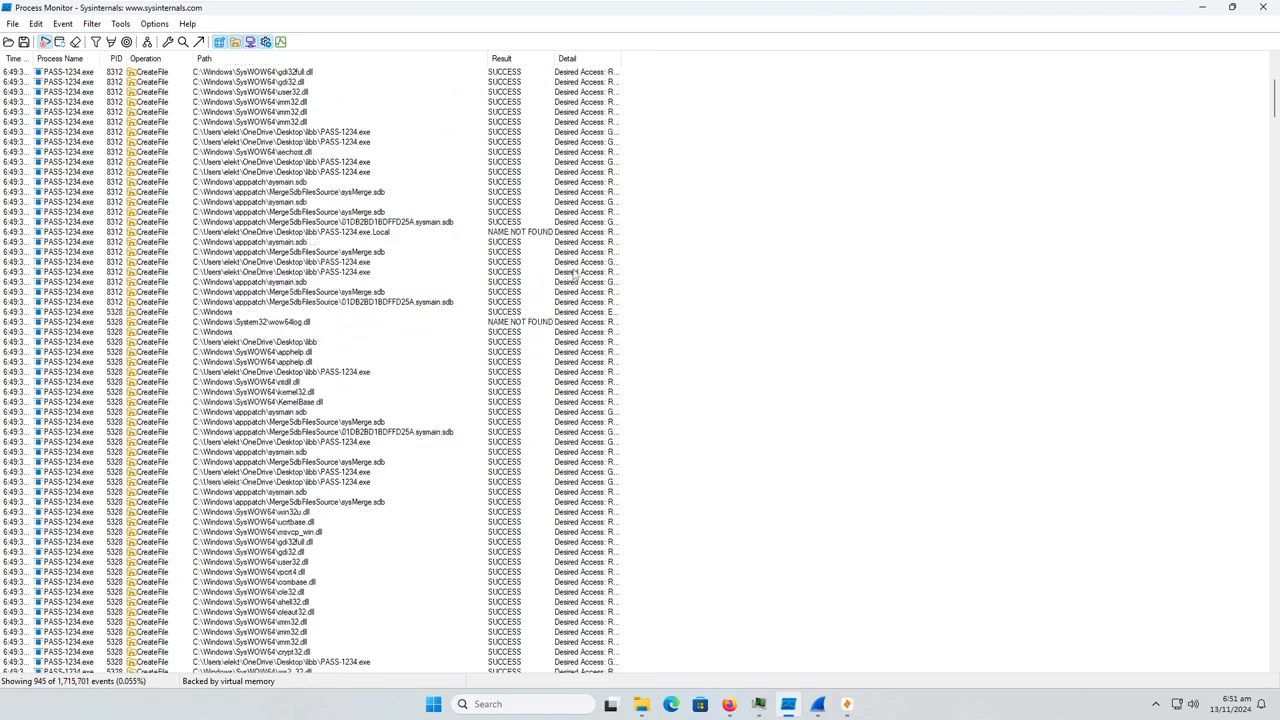
pyautogui.scroll(-6, 510, 376)
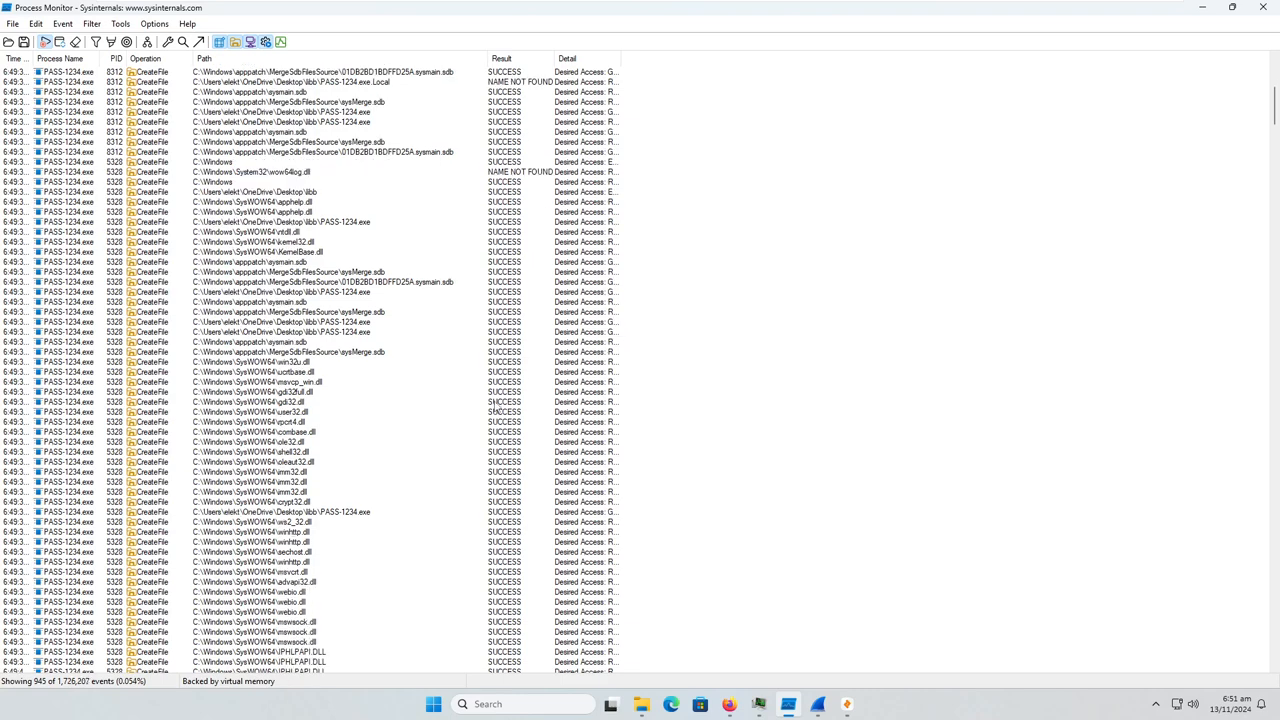
pyautogui.scroll(-1, 490, 408)
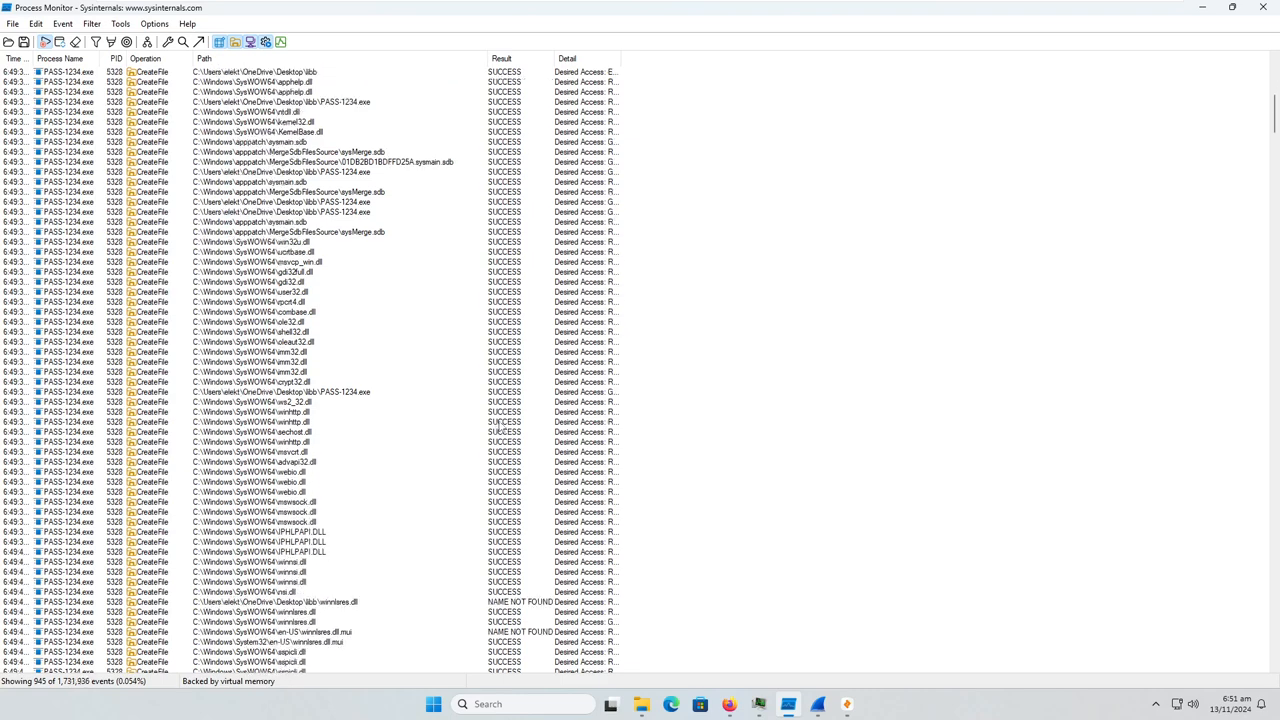
pyautogui.scroll(-6, 500, 427)
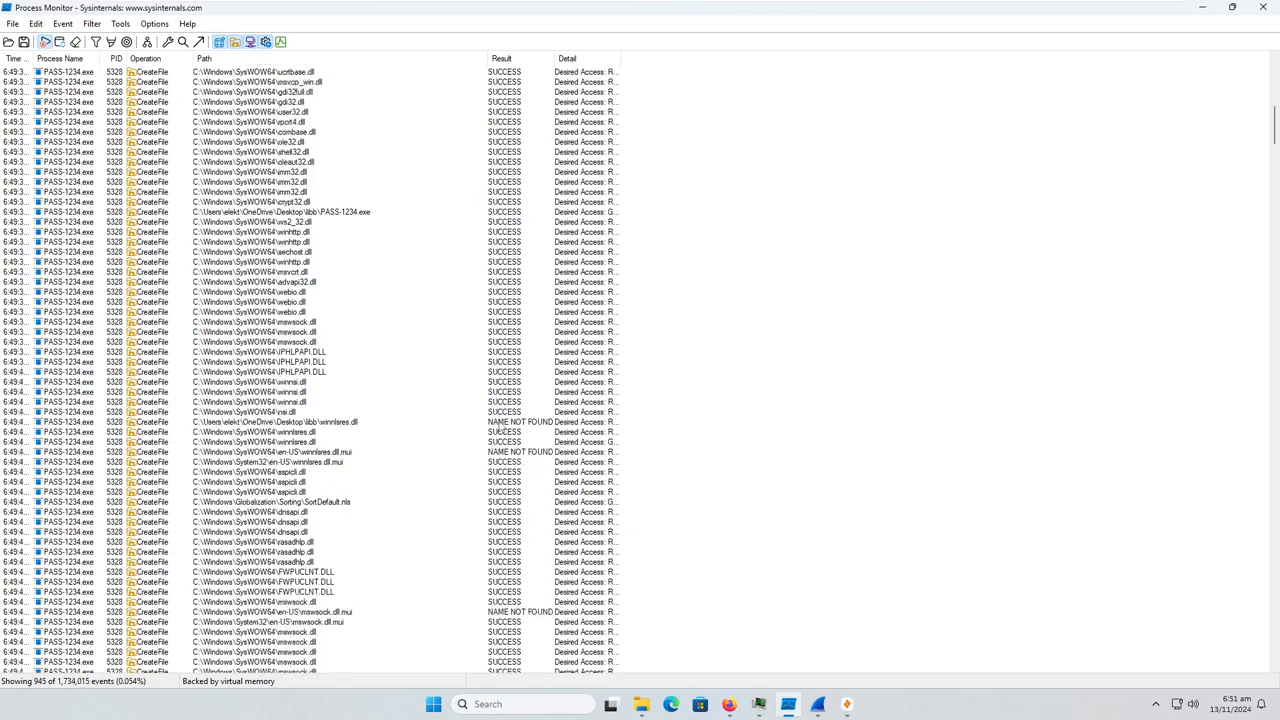
pyautogui.scroll(-6, 499, 427)
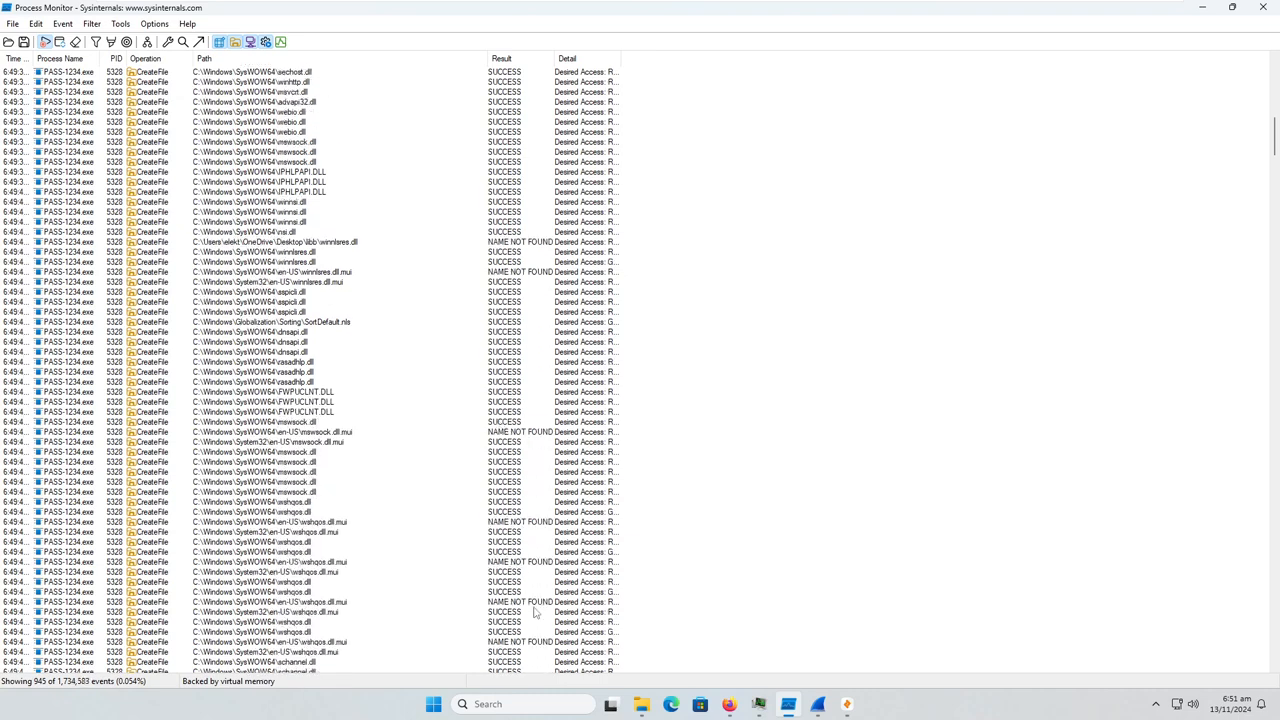
pyautogui.scroll(-4, 409, 543)
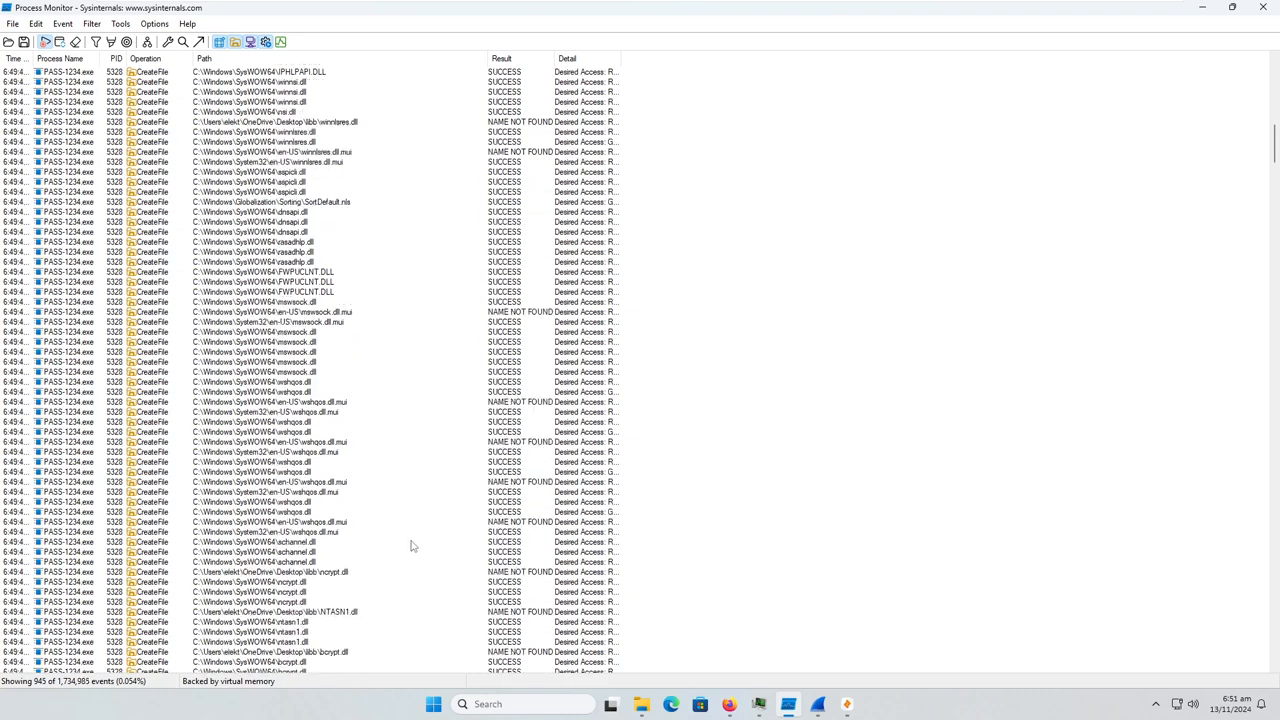
pyautogui.scroll(-7, 418, 545)
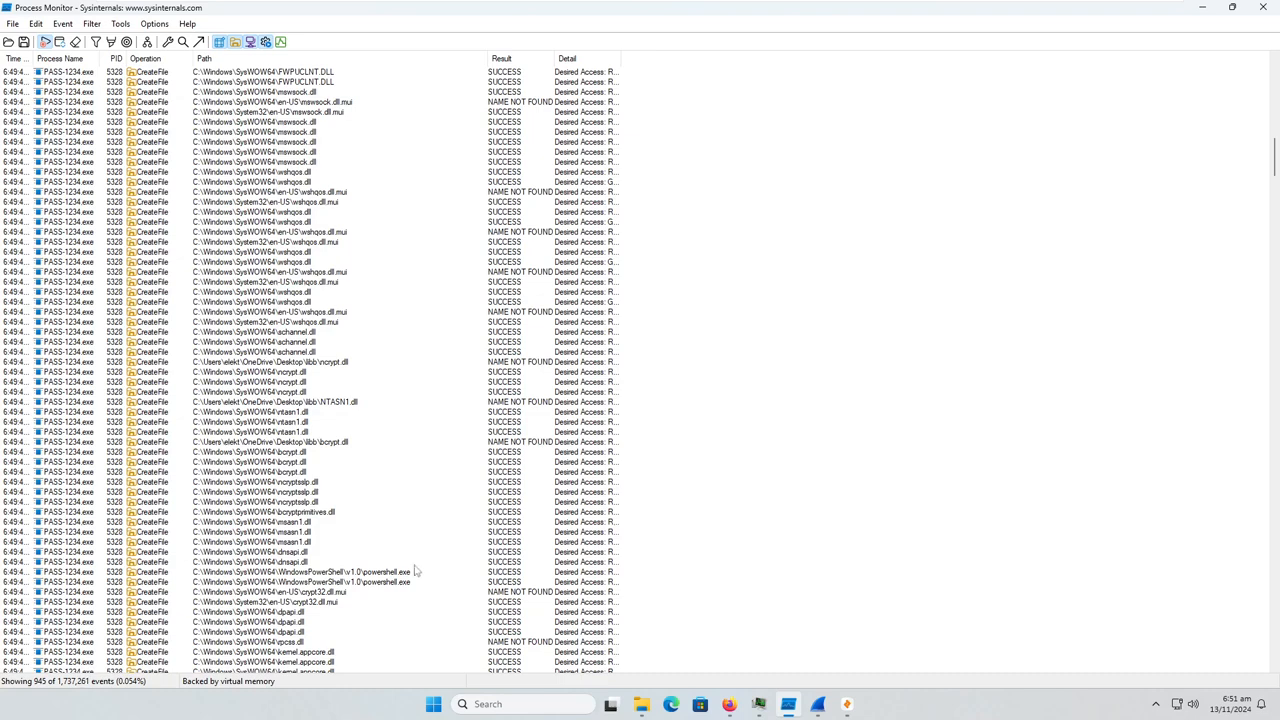
# Select the first powershell.exe file event of PASS-1234.exe and review the CreateFile events that follow it
pyautogui.click(412, 572)
pyautogui.scroll(-5, 430, 610)
pyautogui.scroll(-7, 432, 610)
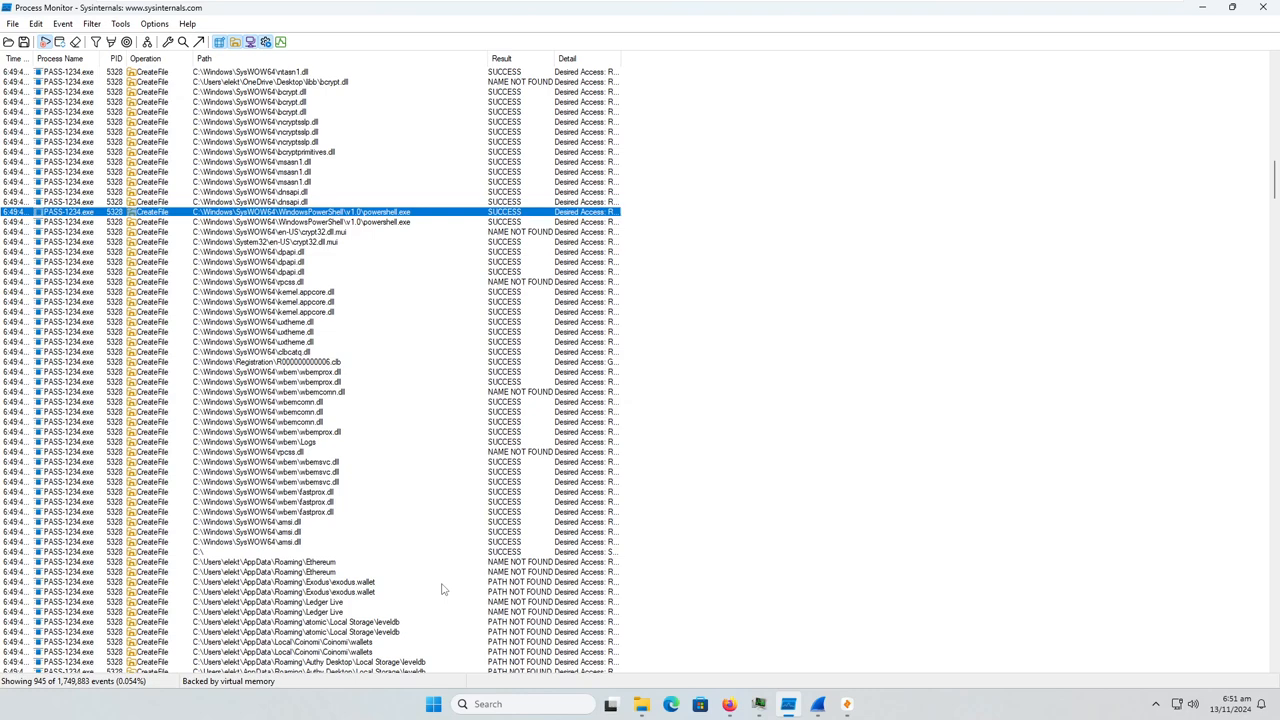
pyautogui.scroll(-1, 440, 589)
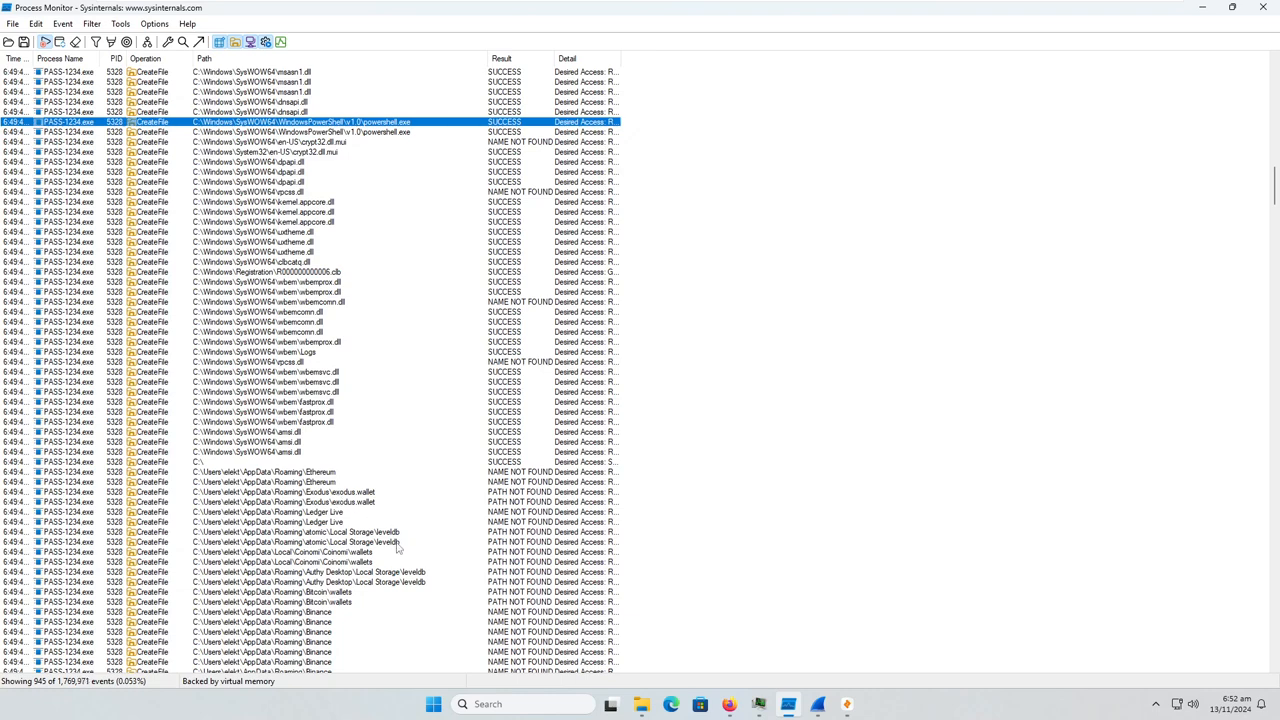
# Examine the AppData paths PASS-1234.exe probes for wallets and authenticators, including Authy Desktop, Ethereum, Ledger Live, Guarda and DashCore
pyautogui.scroll(-2, 396, 548)
pyautogui.scroll(-1, 393, 548)
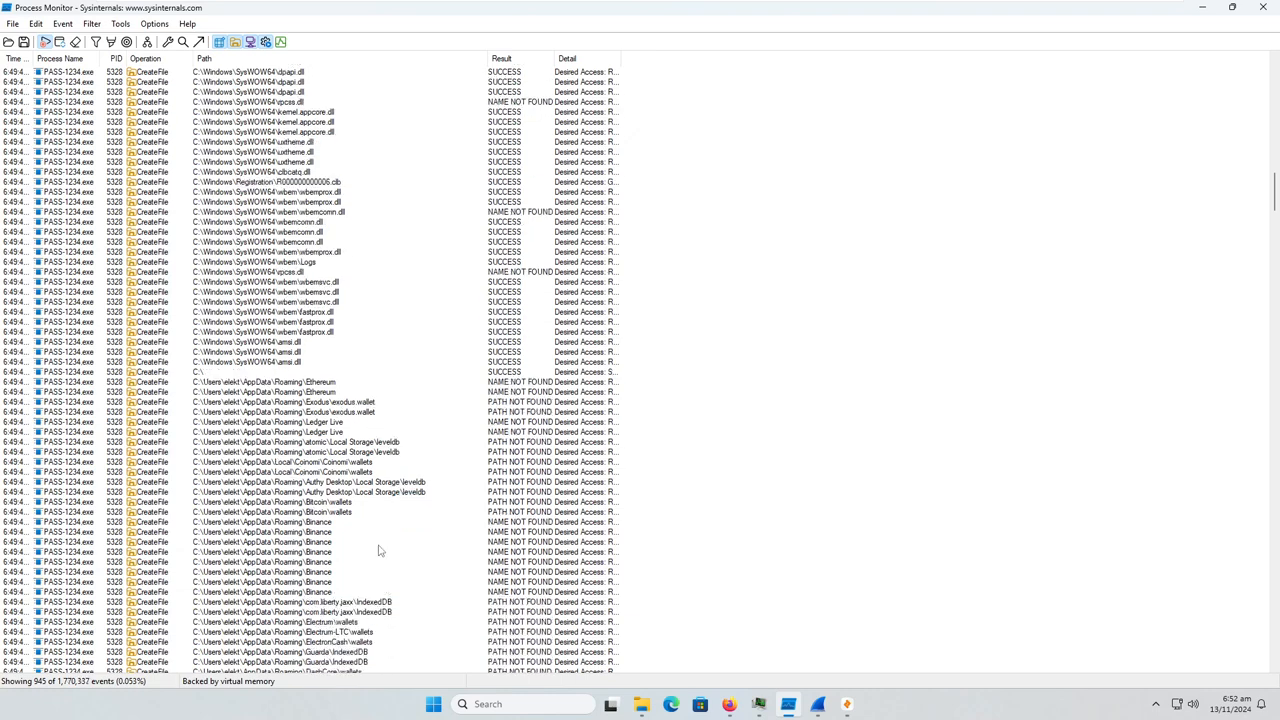
pyautogui.scroll(-3, 376, 530)
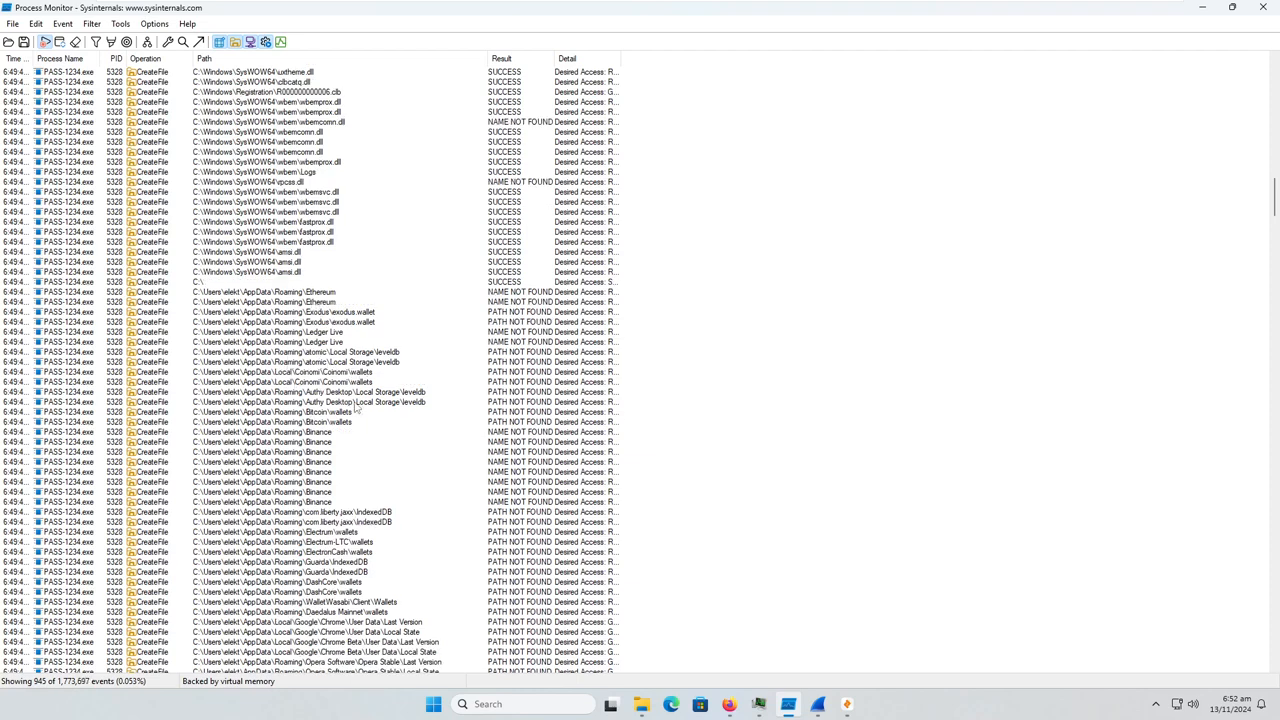
pyautogui.click(366, 392)
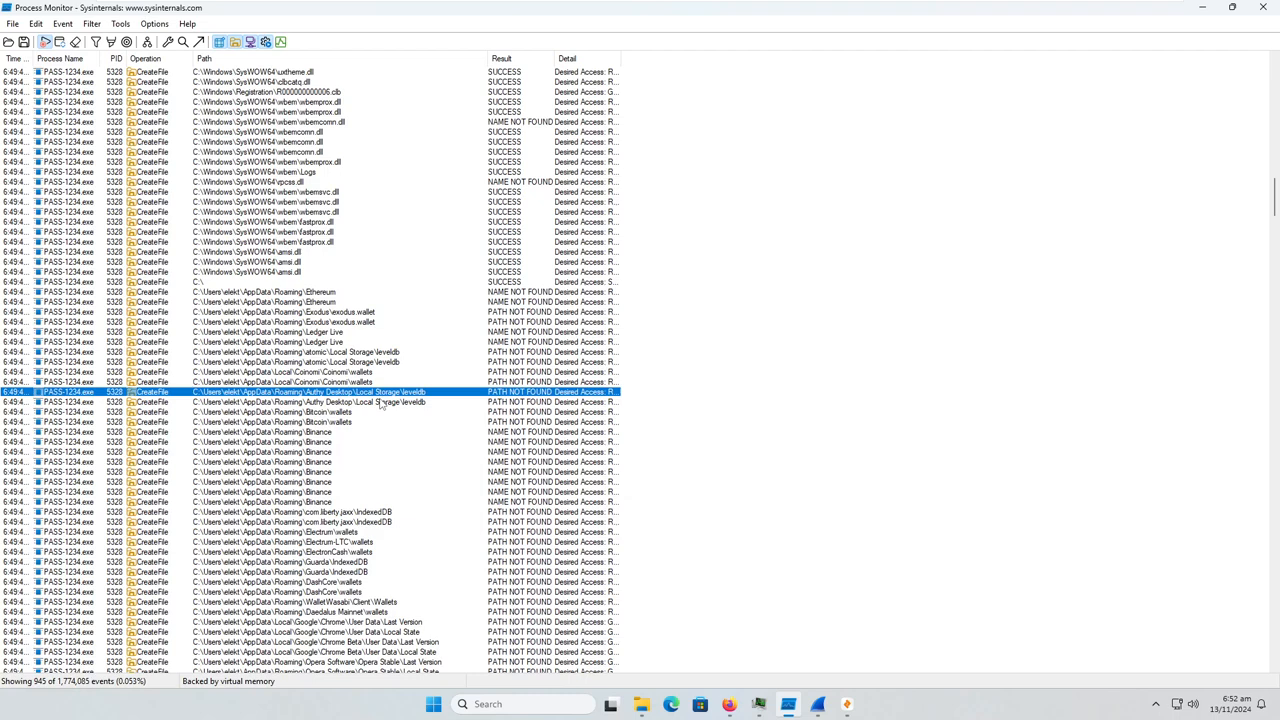
pyautogui.click(325, 291)
pyautogui.click(330, 331)
pyautogui.scroll(-4, 337, 431)
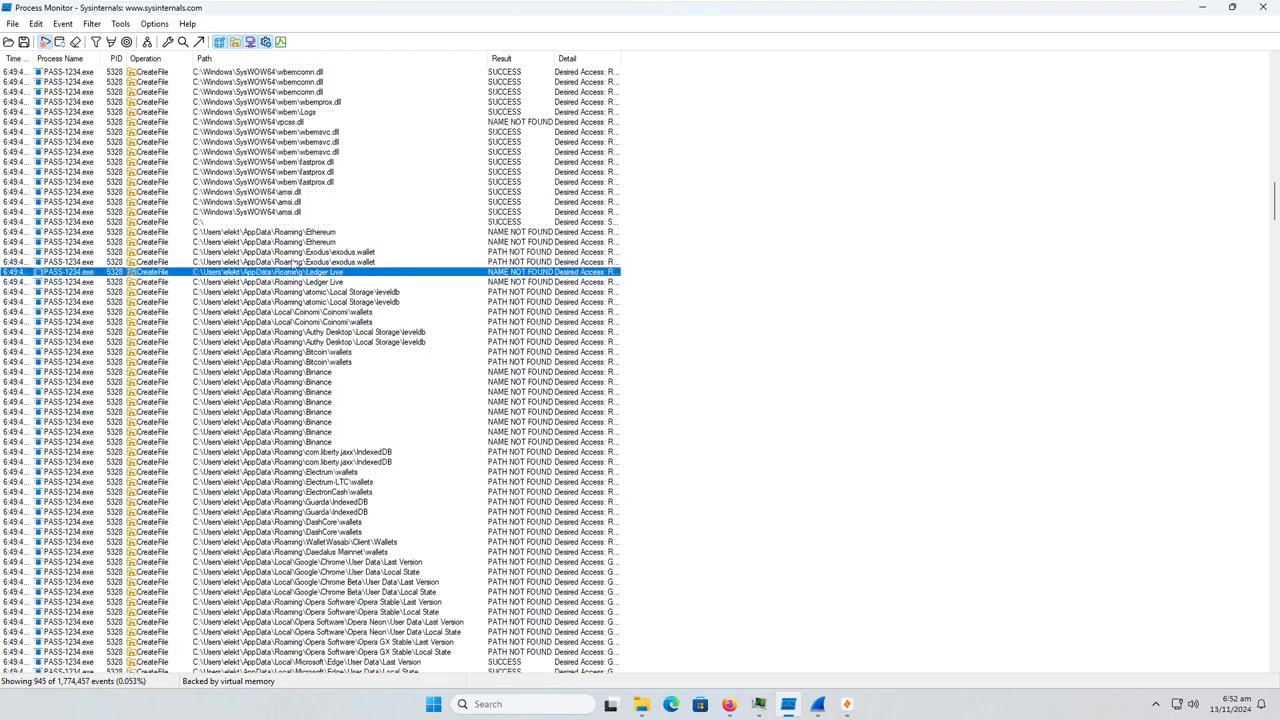
pyautogui.click(320, 453)
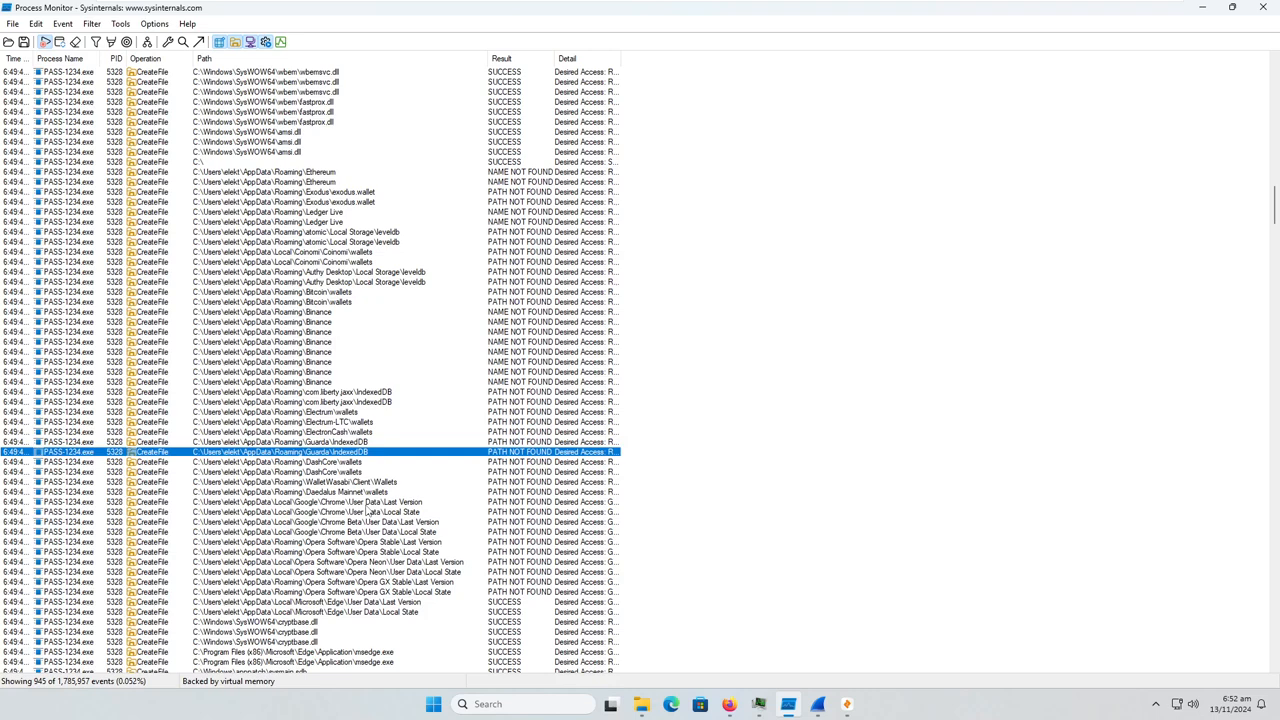
pyautogui.click(348, 474)
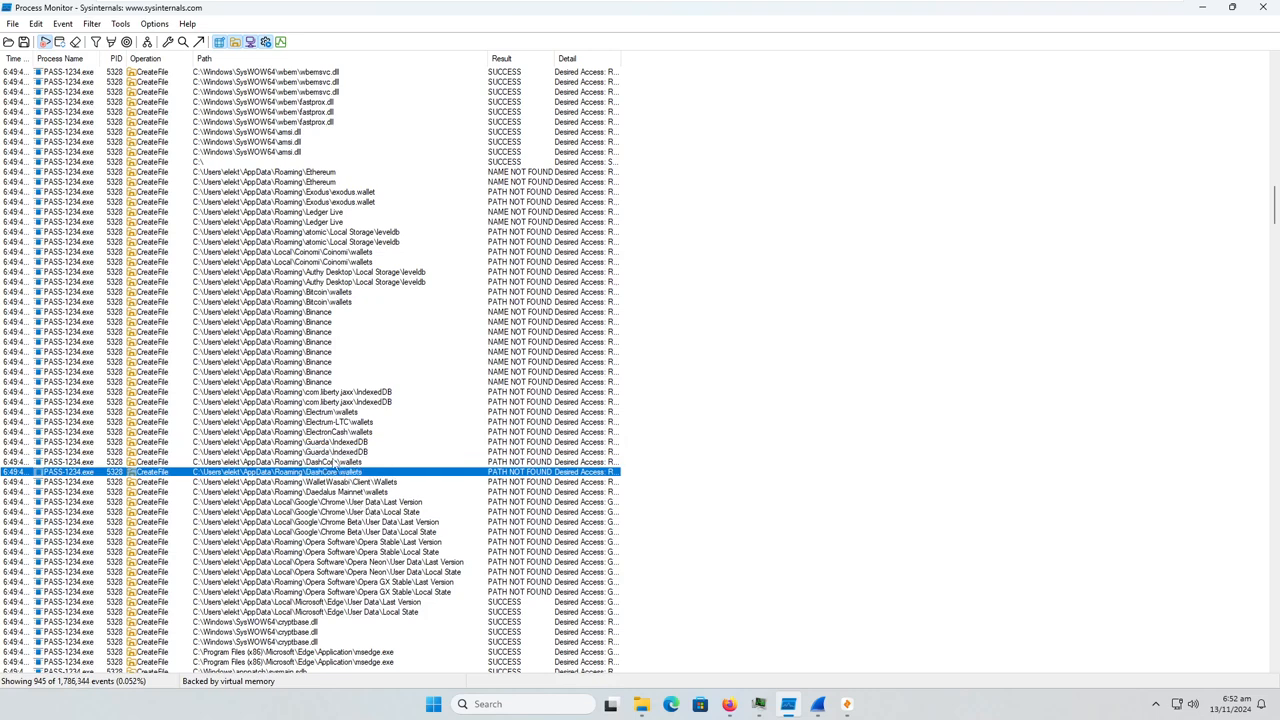
pyautogui.click(337, 463)
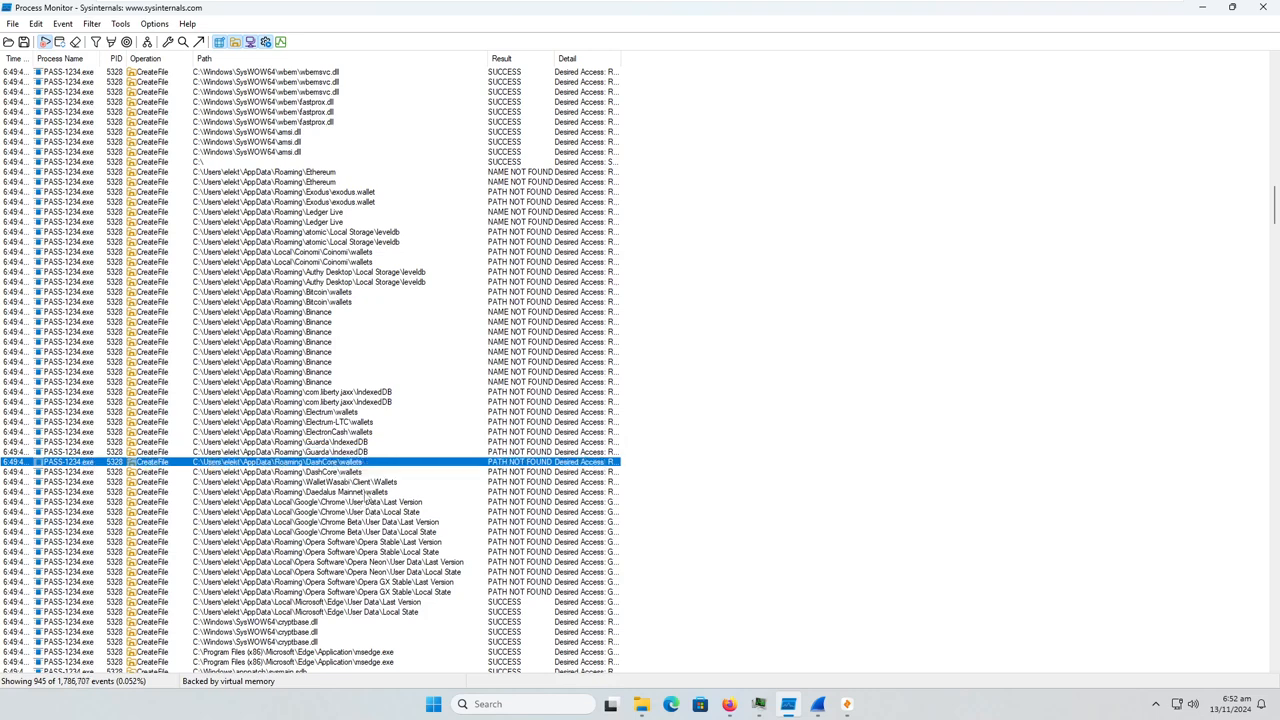
# Examine the browser user data paths PASS-1234.exe accesses for Chrome, Opera and Edge, through the Edge Local Extension Settings entries
pyautogui.scroll(-4, 368, 500)
pyautogui.scroll(-3, 366, 497)
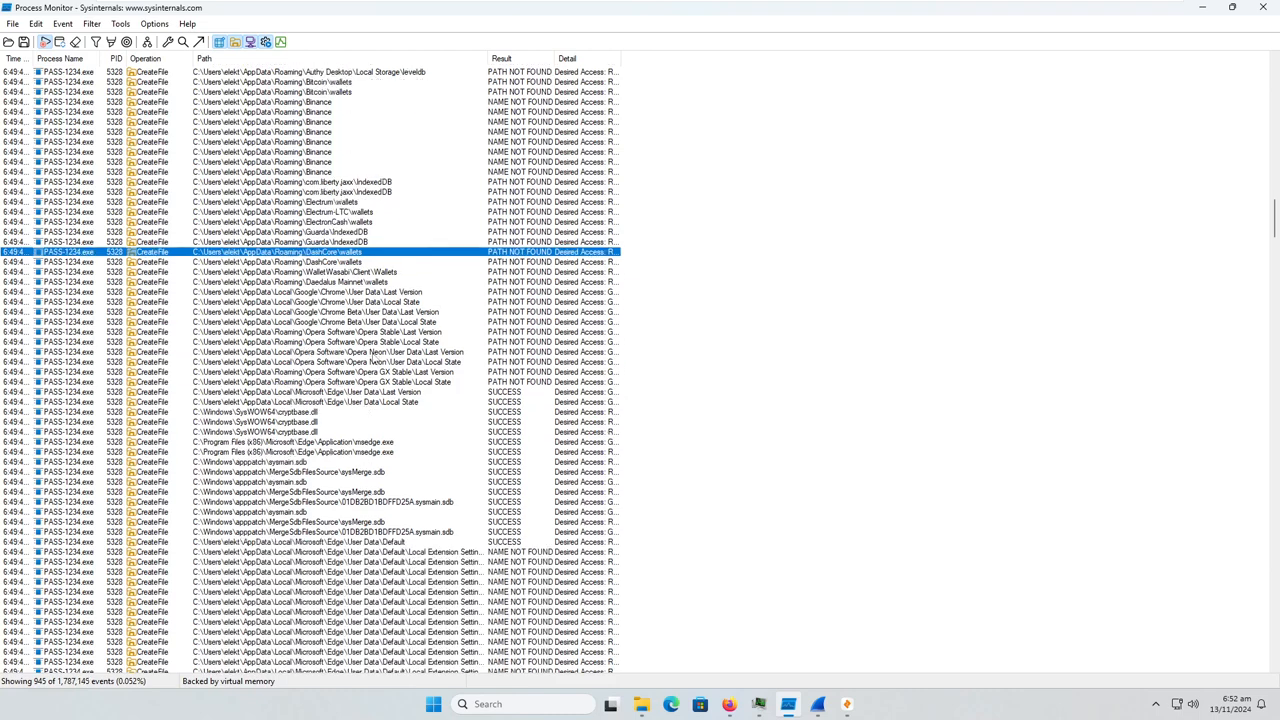
pyautogui.click(368, 293)
pyautogui.click(358, 342)
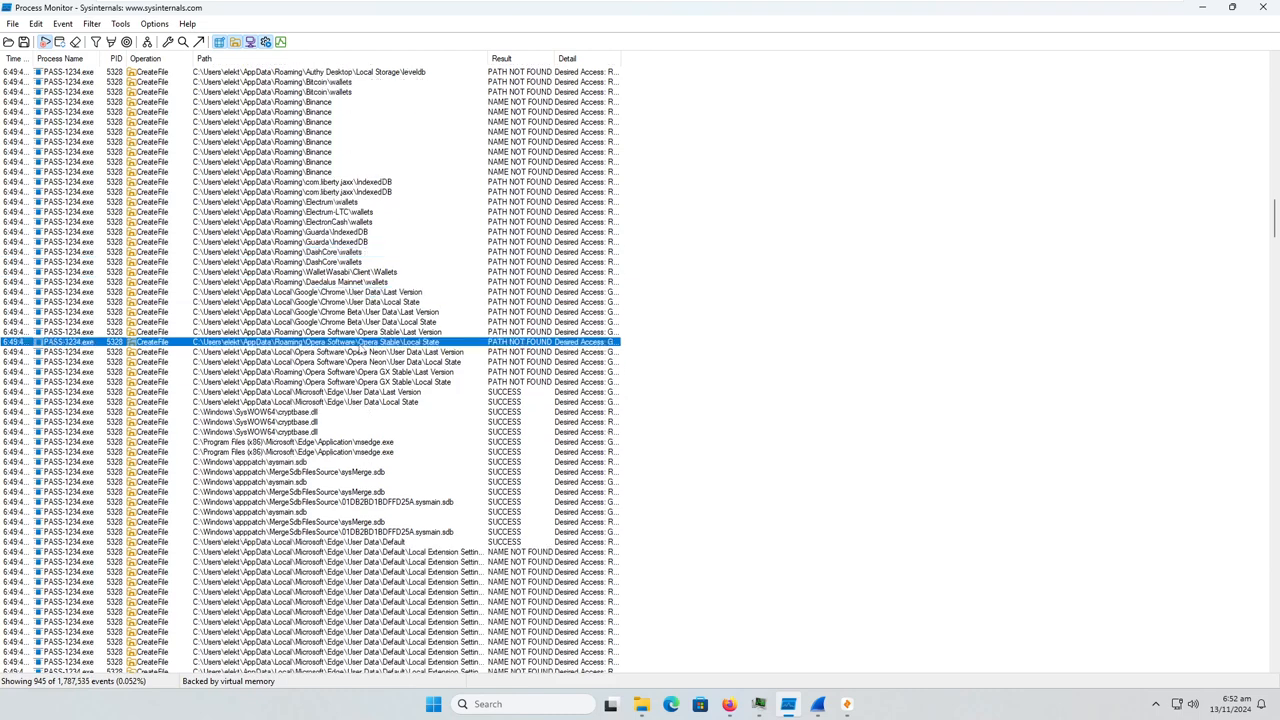
pyautogui.click(361, 393)
pyautogui.scroll(-3, 368, 430)
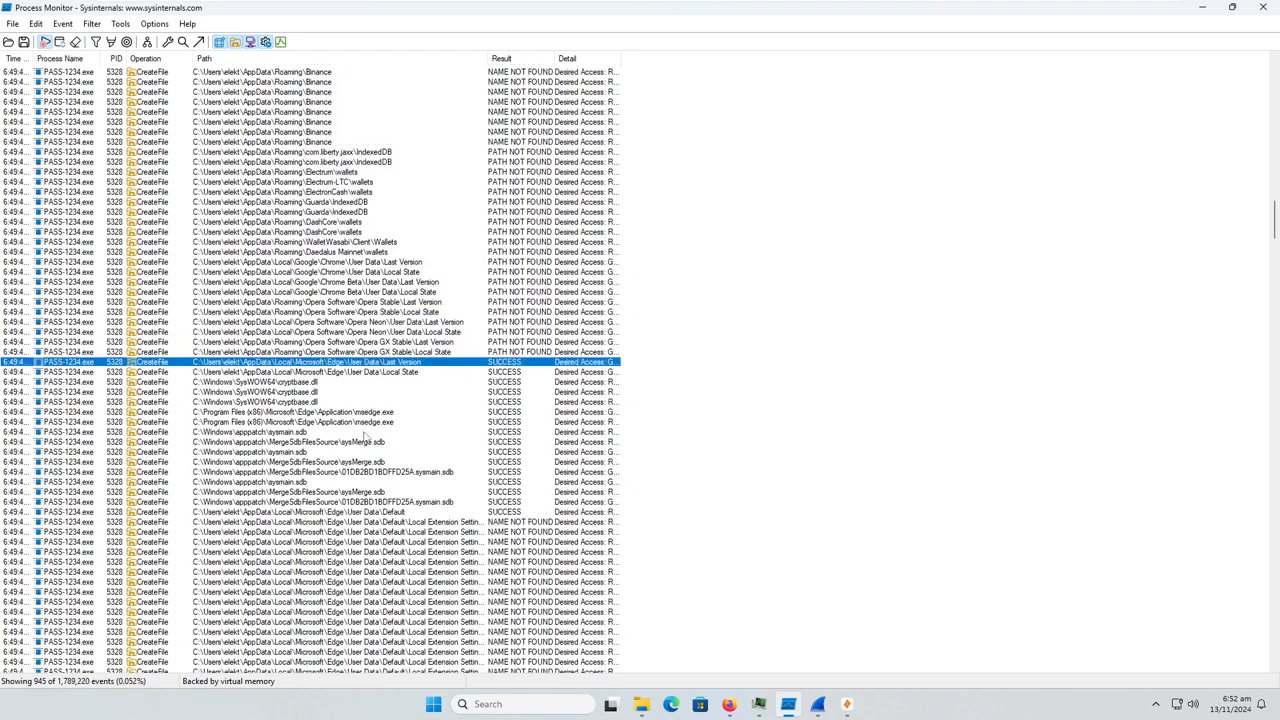
pyautogui.scroll(-8, 355, 426)
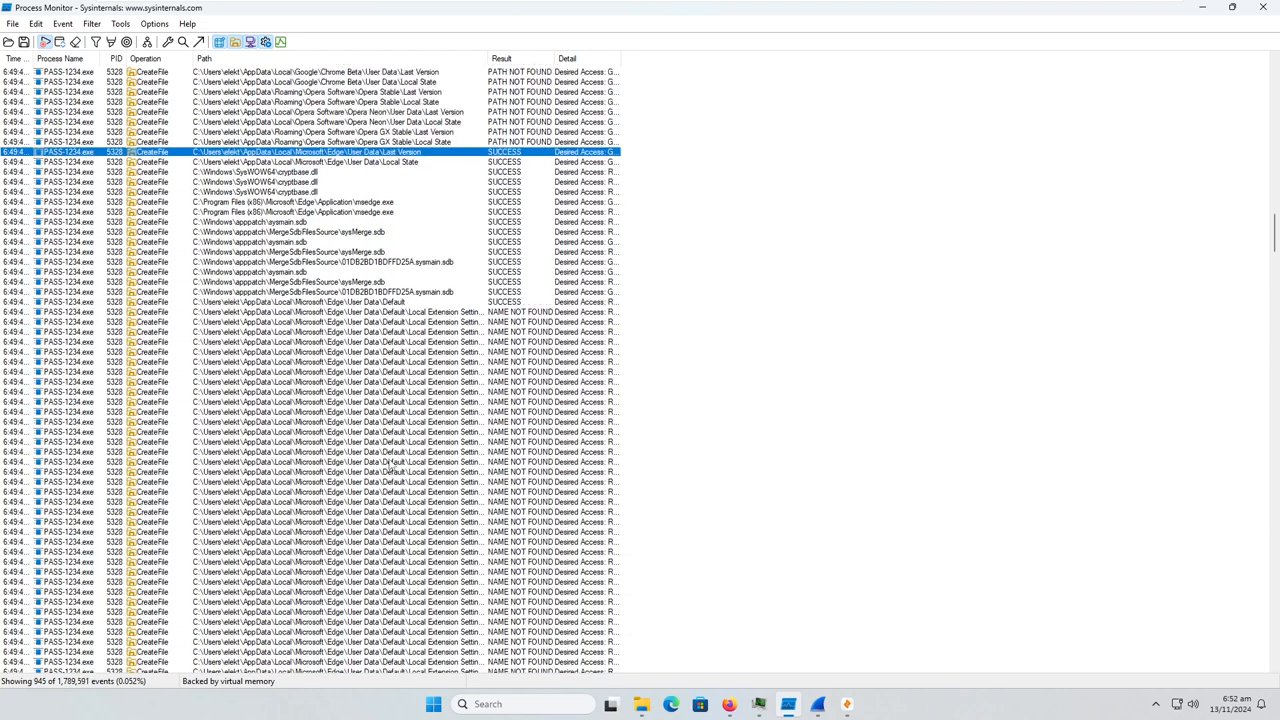
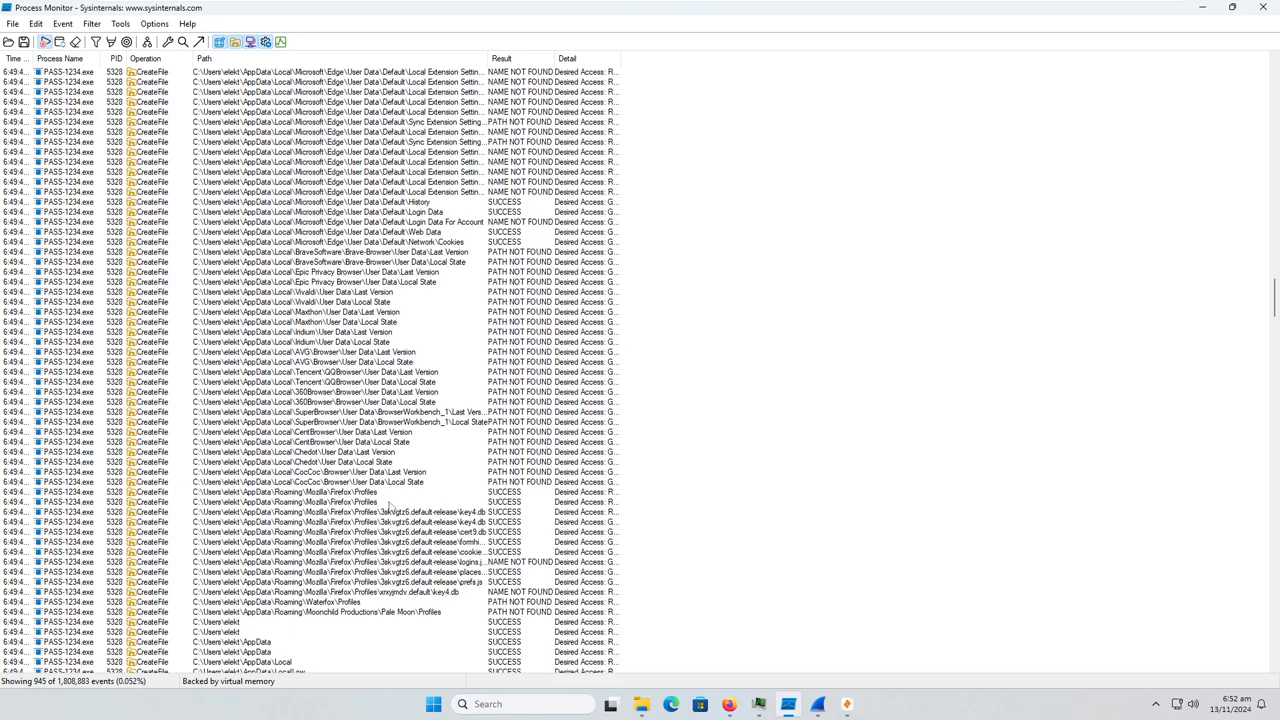
# Examine the remaining browser profile paths through Pale Moon and the password manager paths for 1Password, Bitwarden and NordPass
pyautogui.click(385, 612)
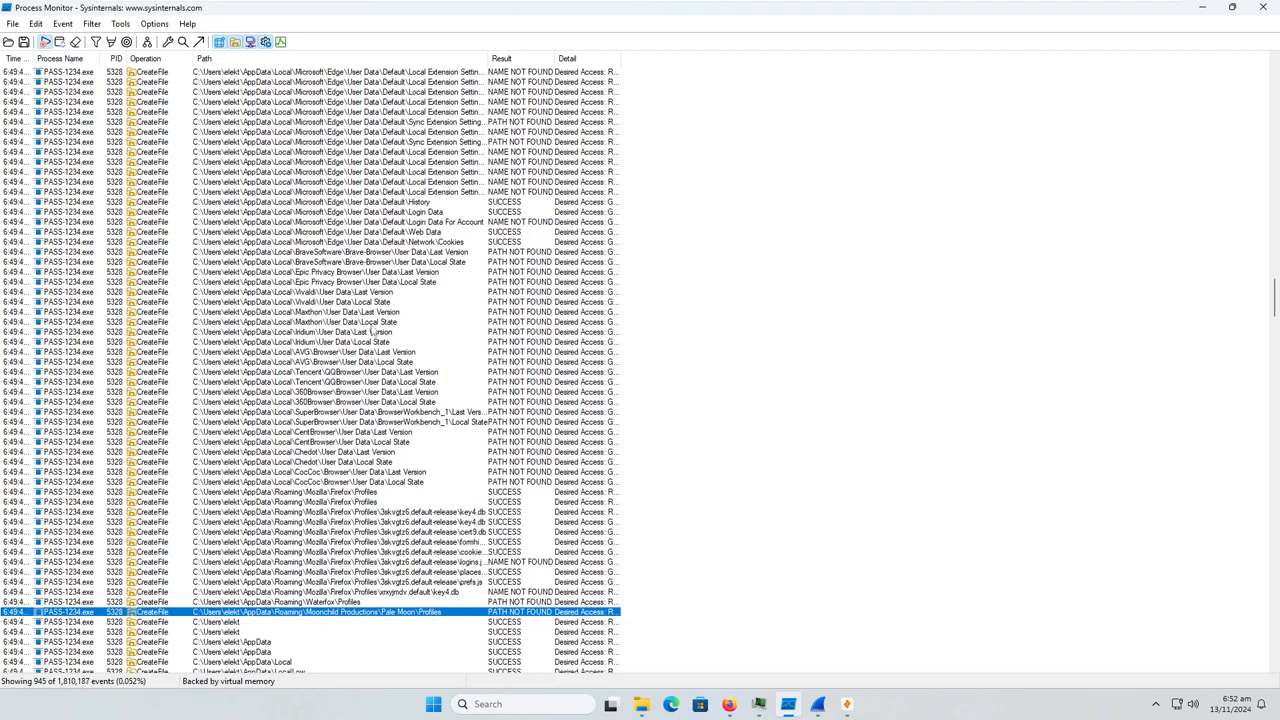
pyautogui.scroll(-3, 375, 338)
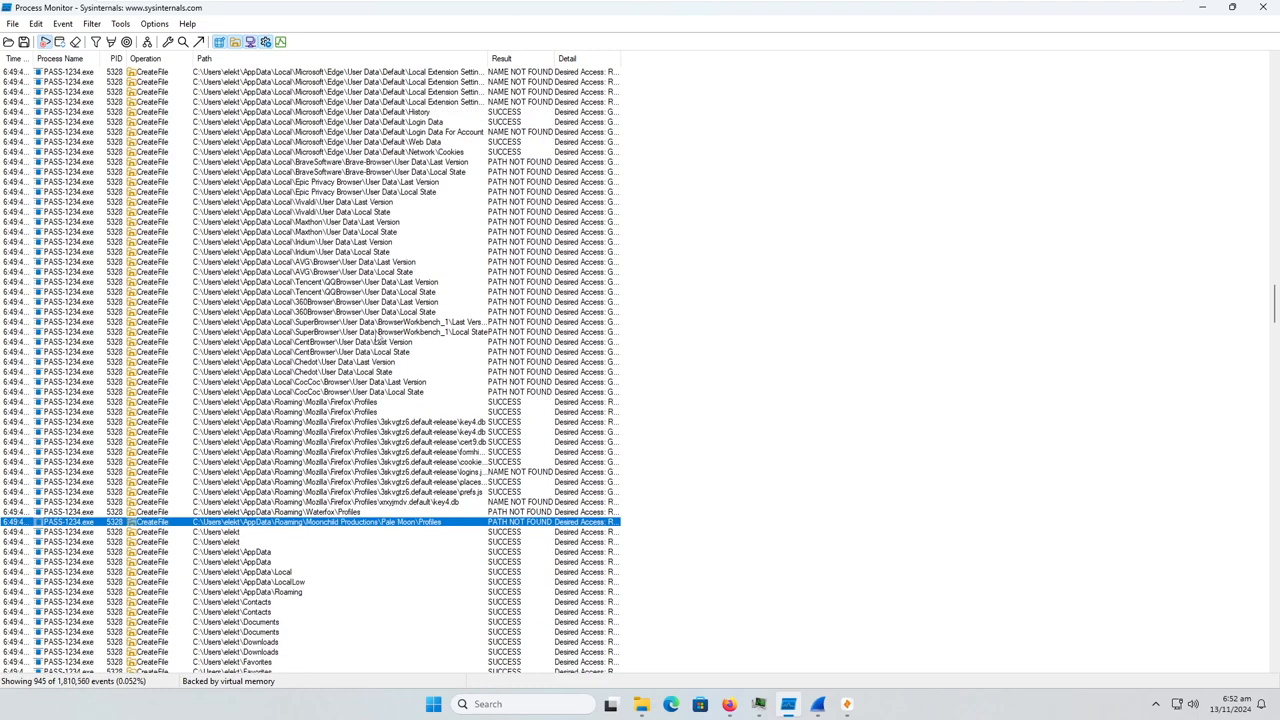
pyautogui.scroll(-11, 378, 341)
pyautogui.scroll(-2, 376, 338)
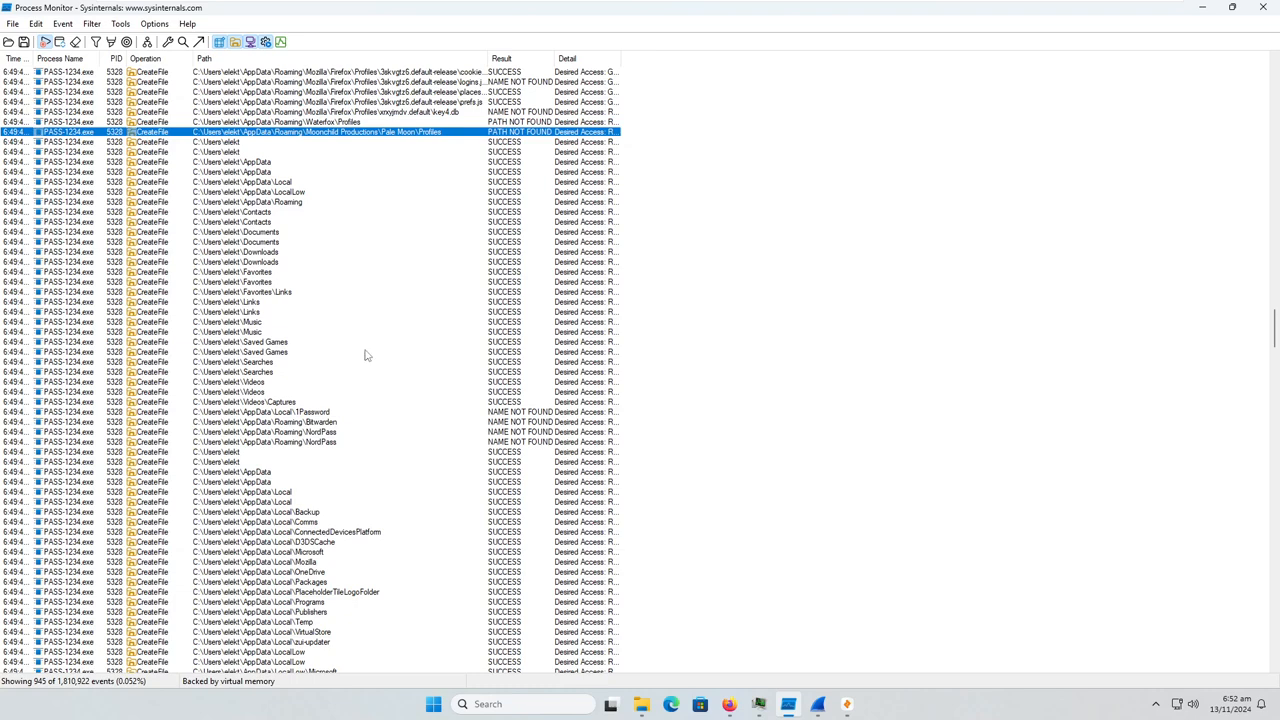
pyautogui.click(322, 422)
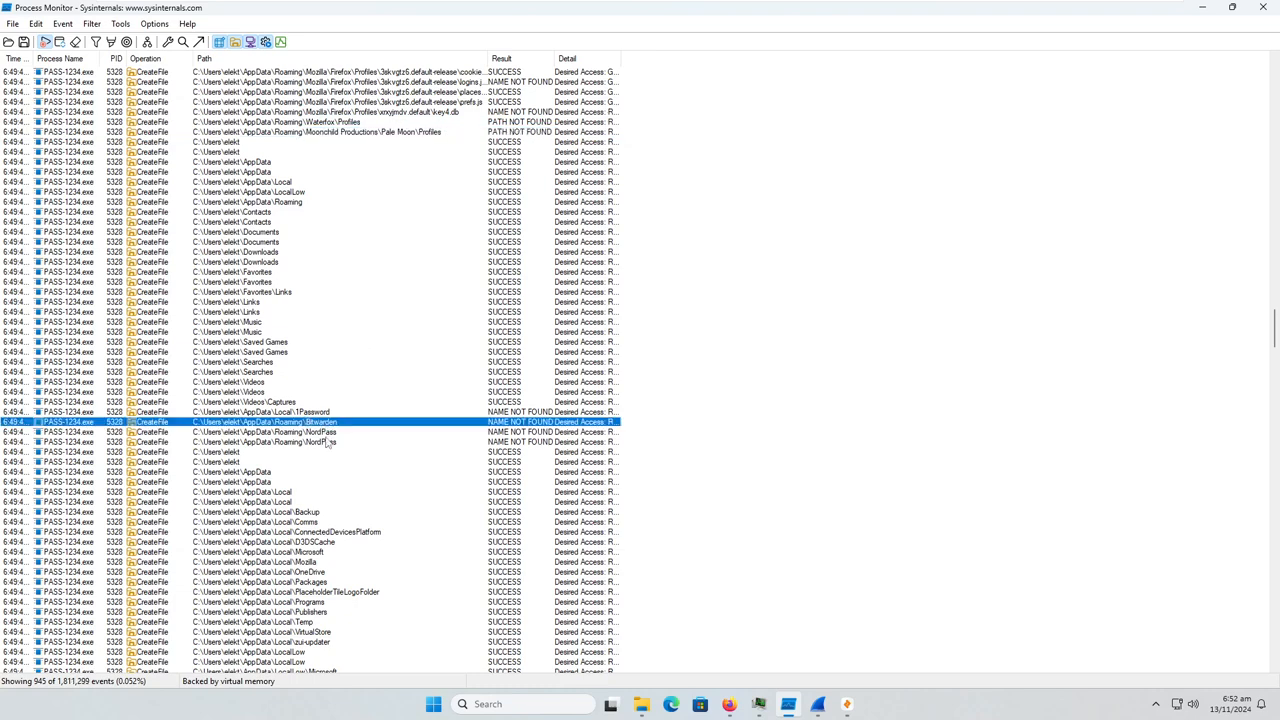
pyautogui.click(328, 442)
pyautogui.scroll(-8, 368, 481)
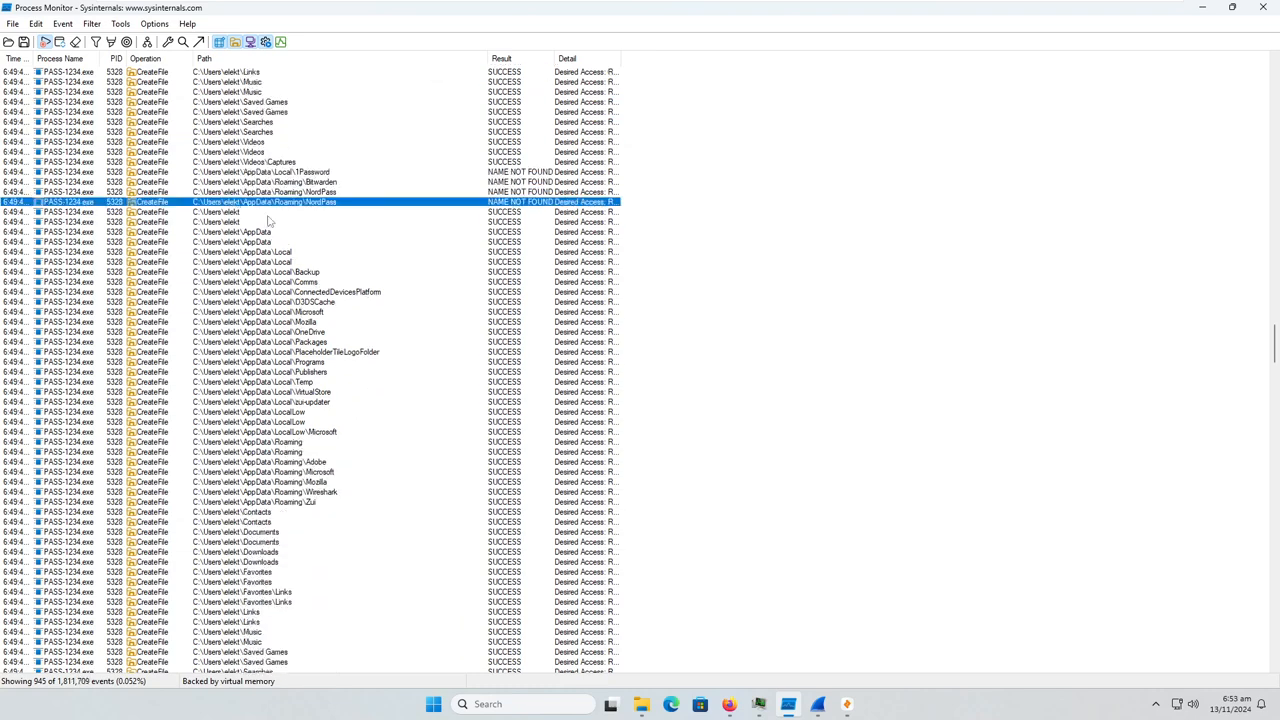
# Review the user profile folders PASS-1234.exe enumerates, such as AppData, Contacts, Documents, Downloads and Videos, up to the Telegram Desktop entries
pyautogui.scroll(-6, 368, 466)
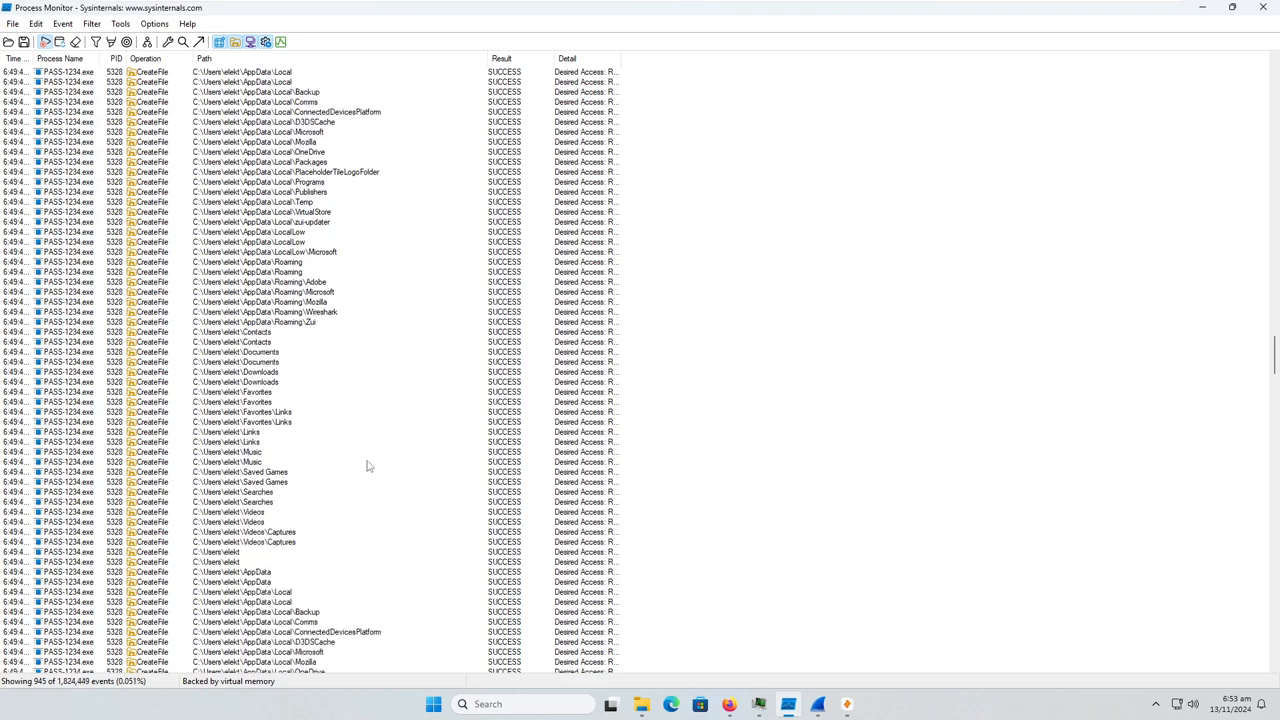
pyautogui.scroll(-2, 367, 465)
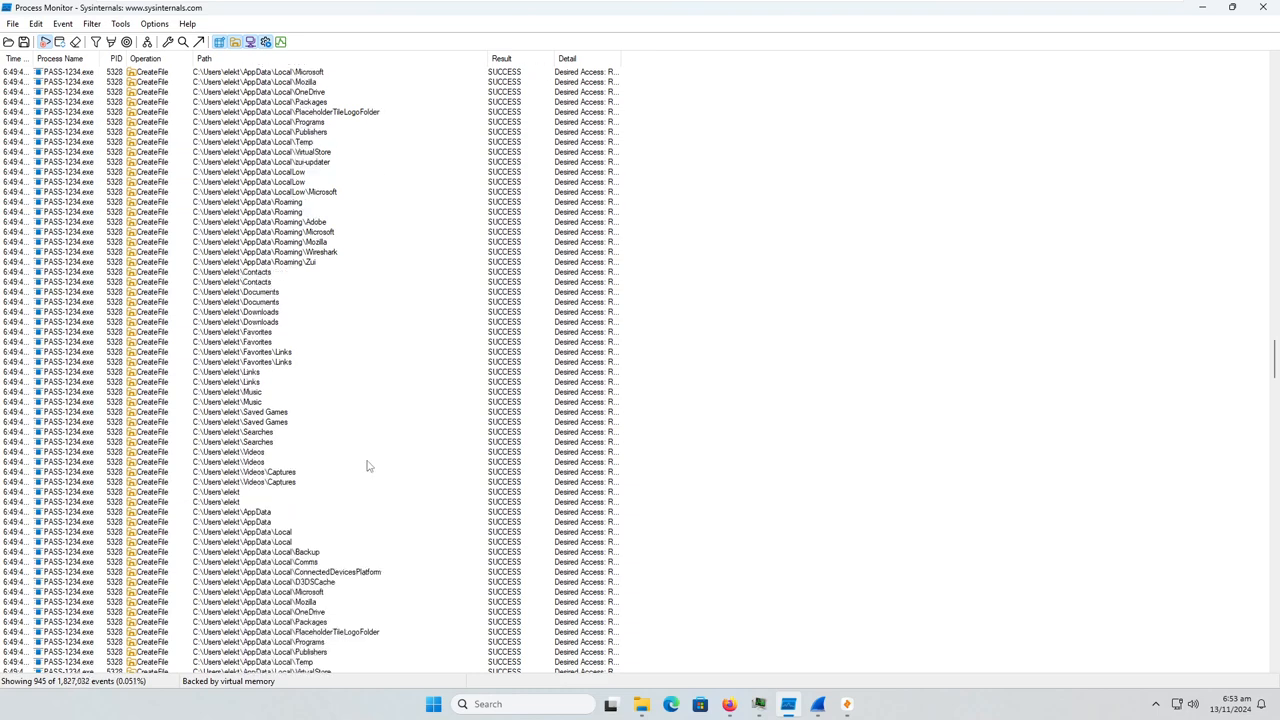
pyautogui.scroll(-18, 368, 465)
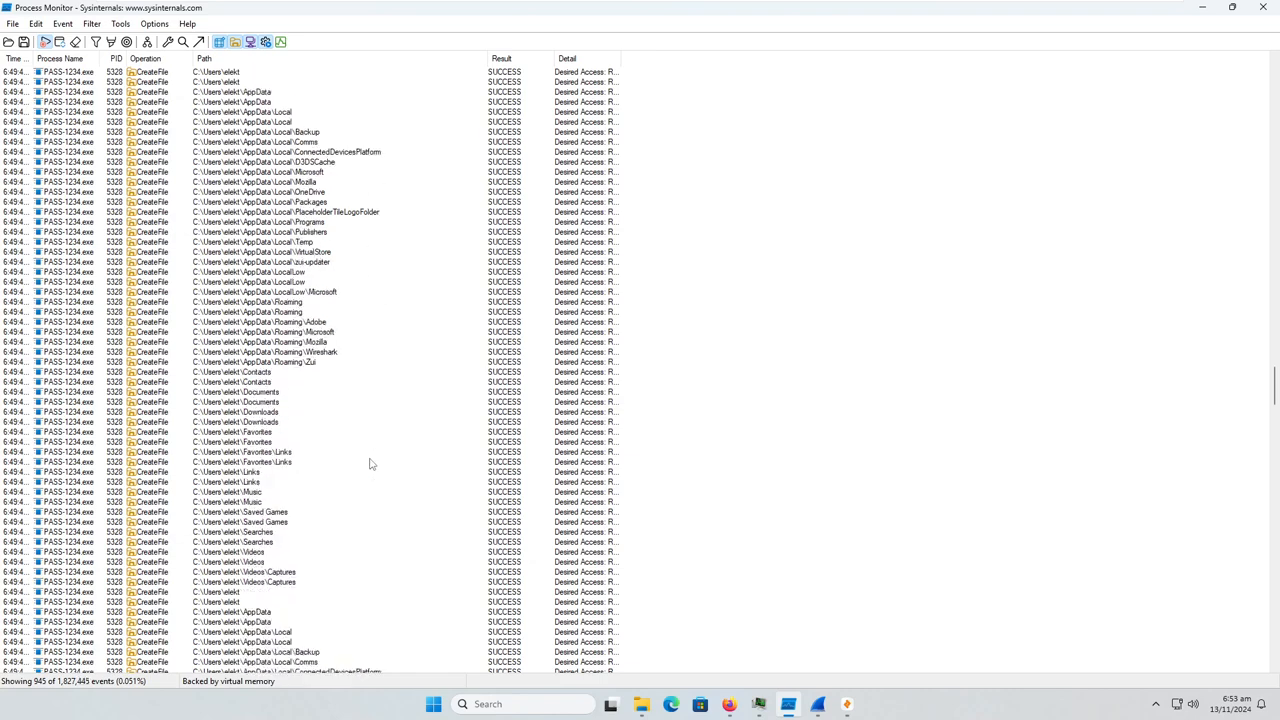
pyautogui.scroll(-12, 369, 464)
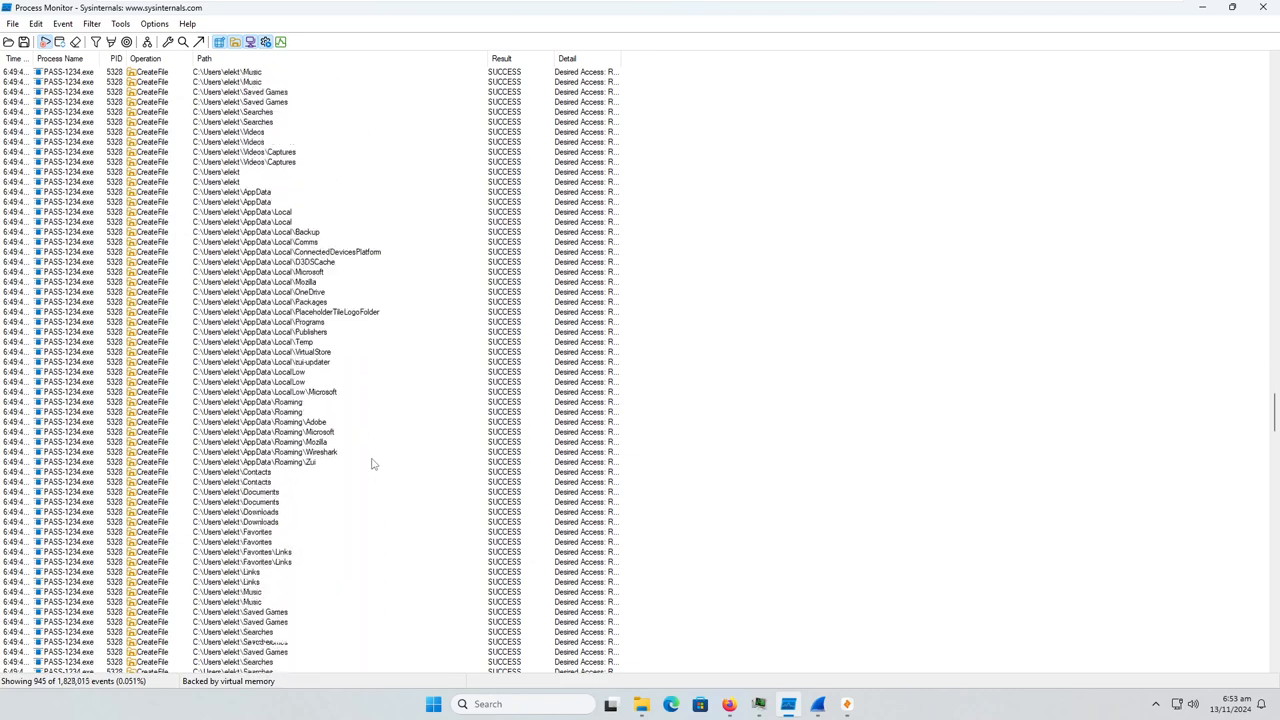
pyautogui.scroll(-14, 372, 462)
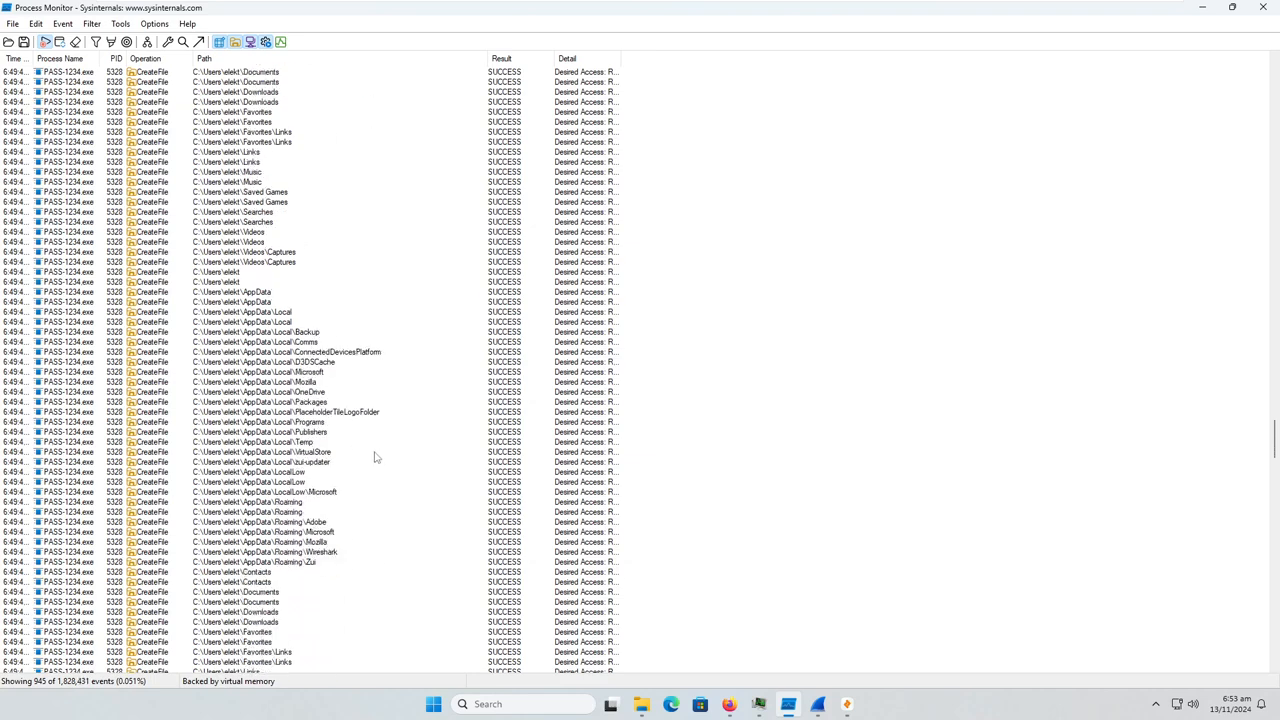
pyautogui.scroll(-13, 375, 457)
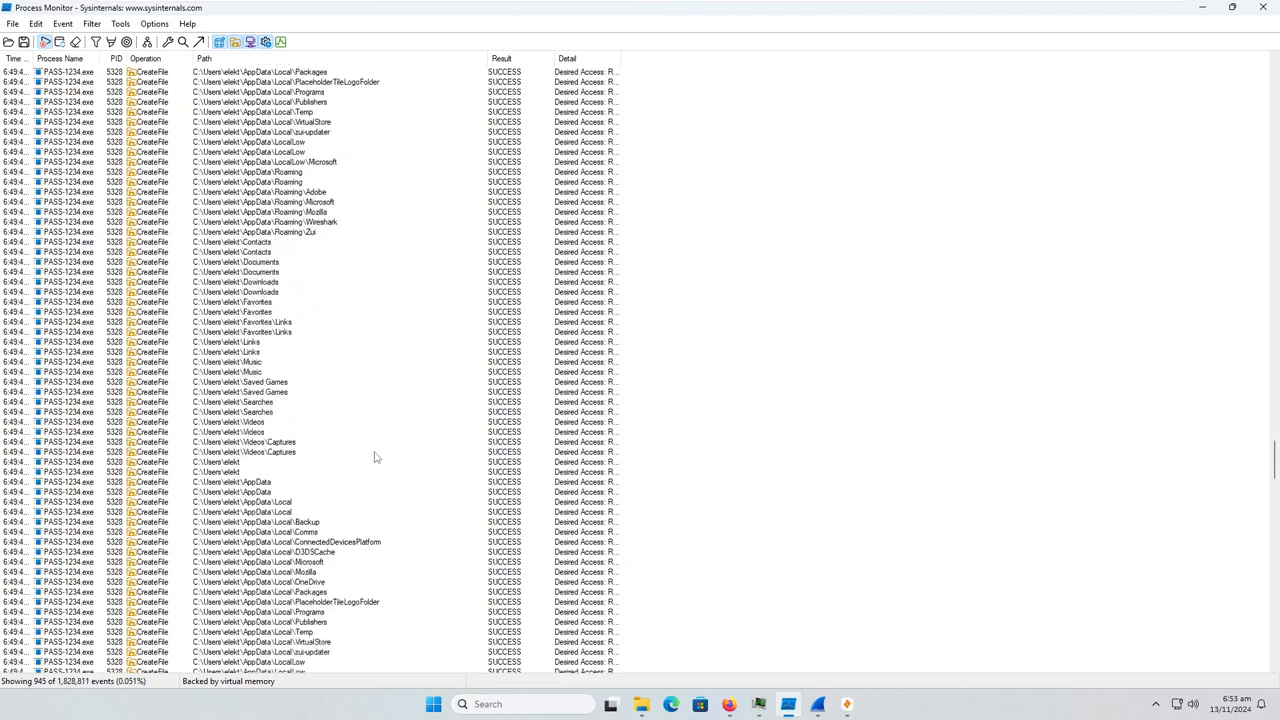
pyautogui.scroll(-20, 376, 455)
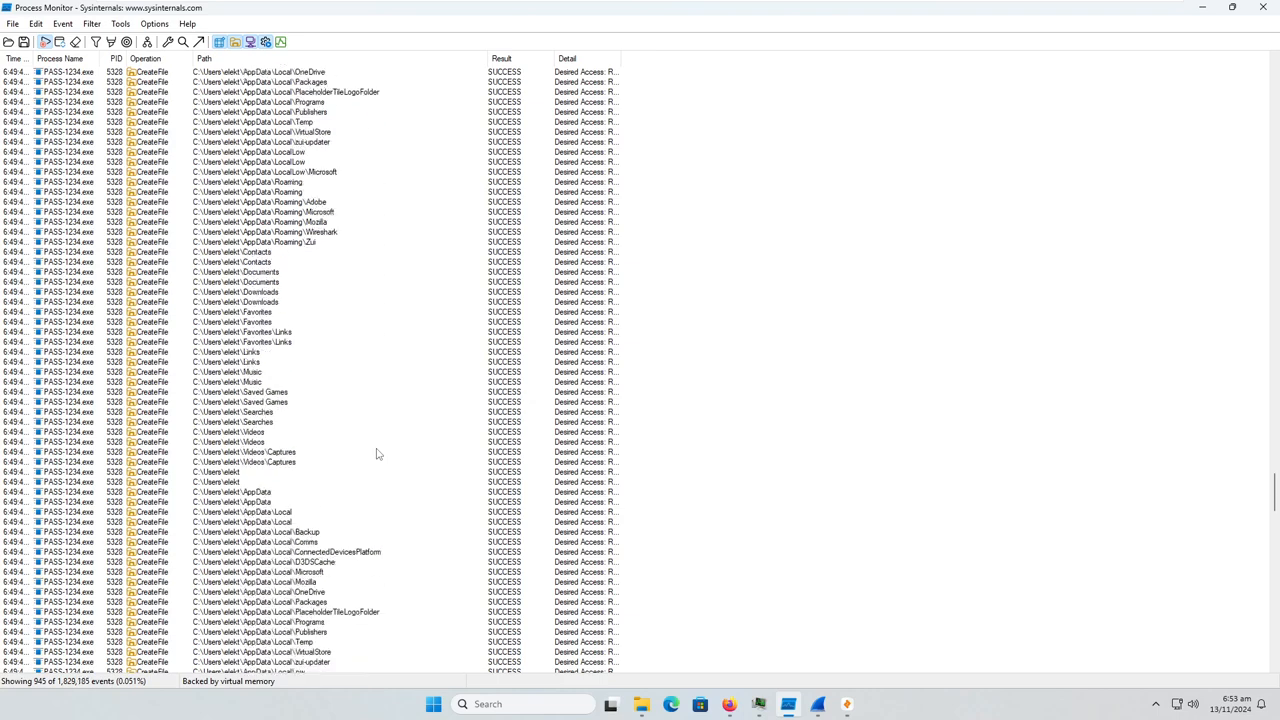
pyautogui.scroll(-20, 377, 455)
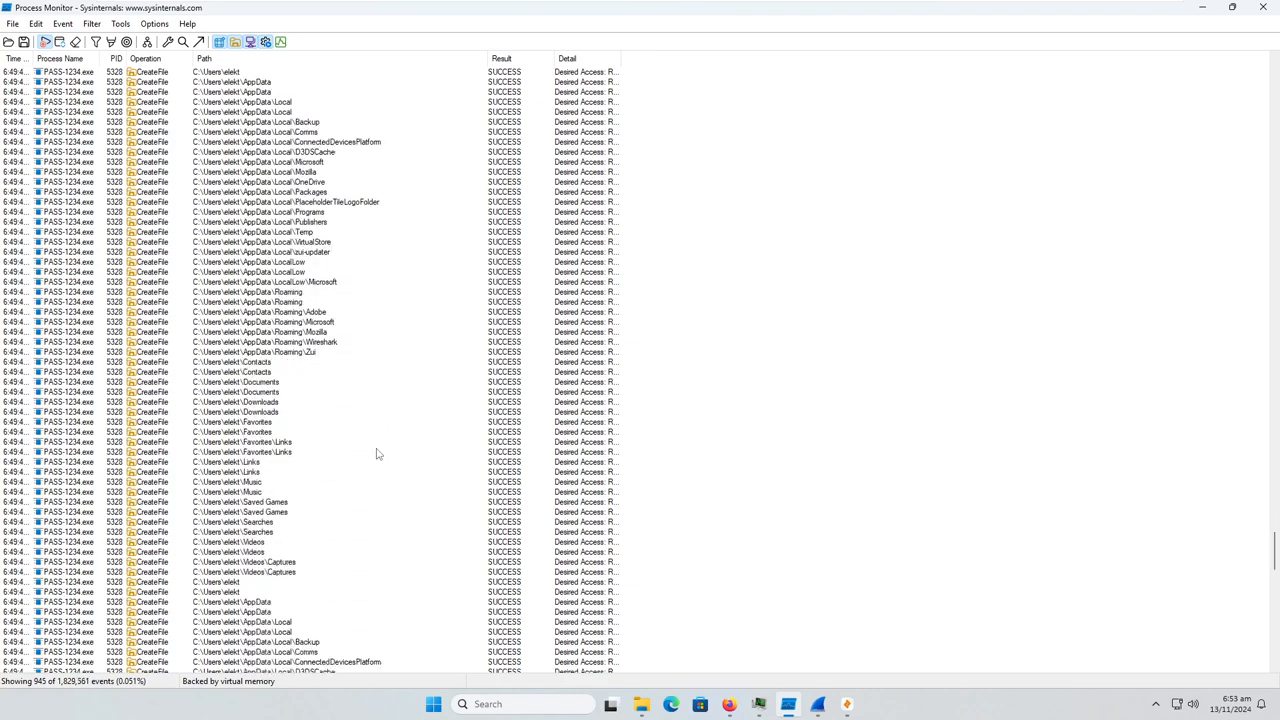
pyautogui.scroll(-19, 376, 453)
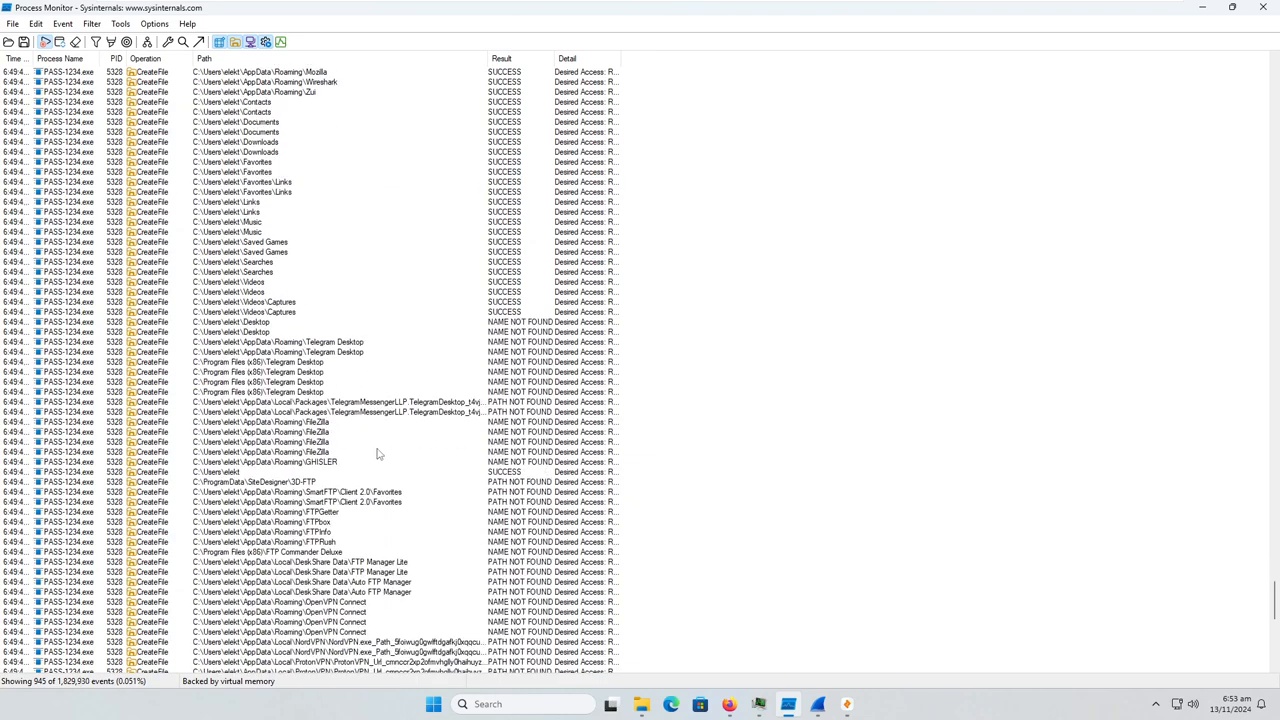
# Examine the paths PASS-1234.exe probes for Telegram Desktop, FTP clients such as 3D-FTP, and OpenVPN Connect
pyautogui.click(334, 345)
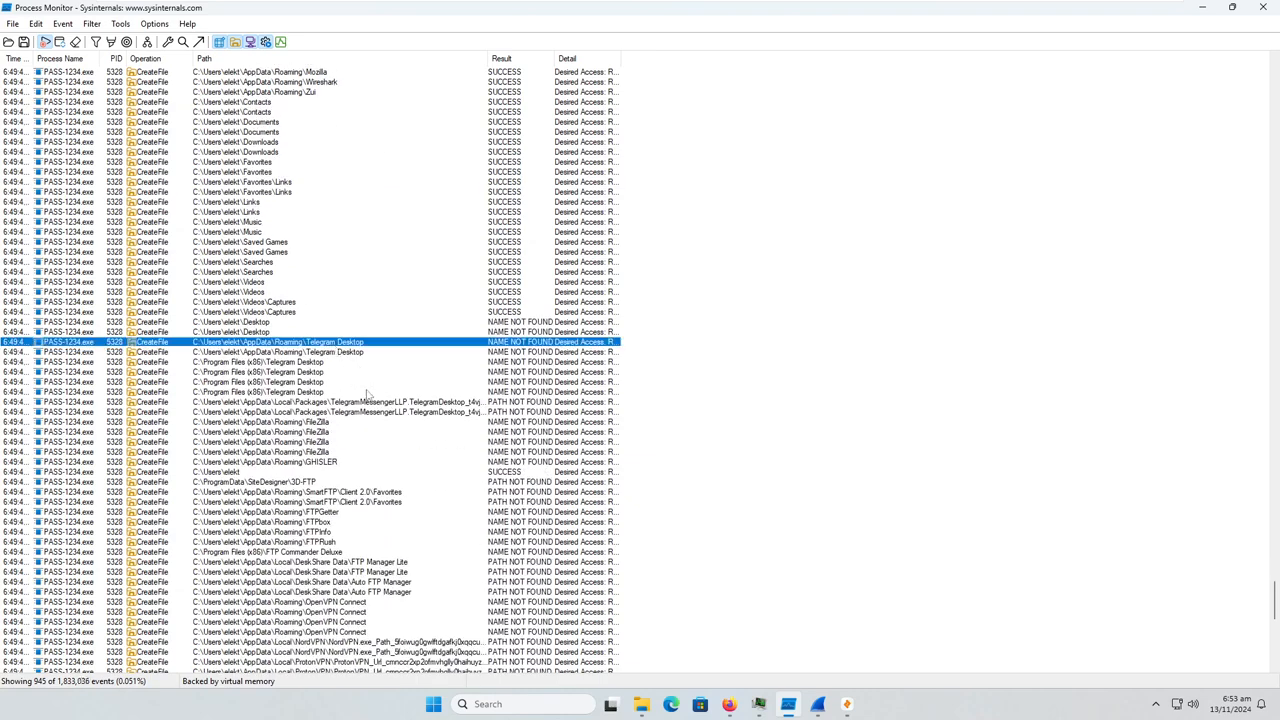
pyautogui.scroll(-3, 367, 403)
pyautogui.click(333, 393)
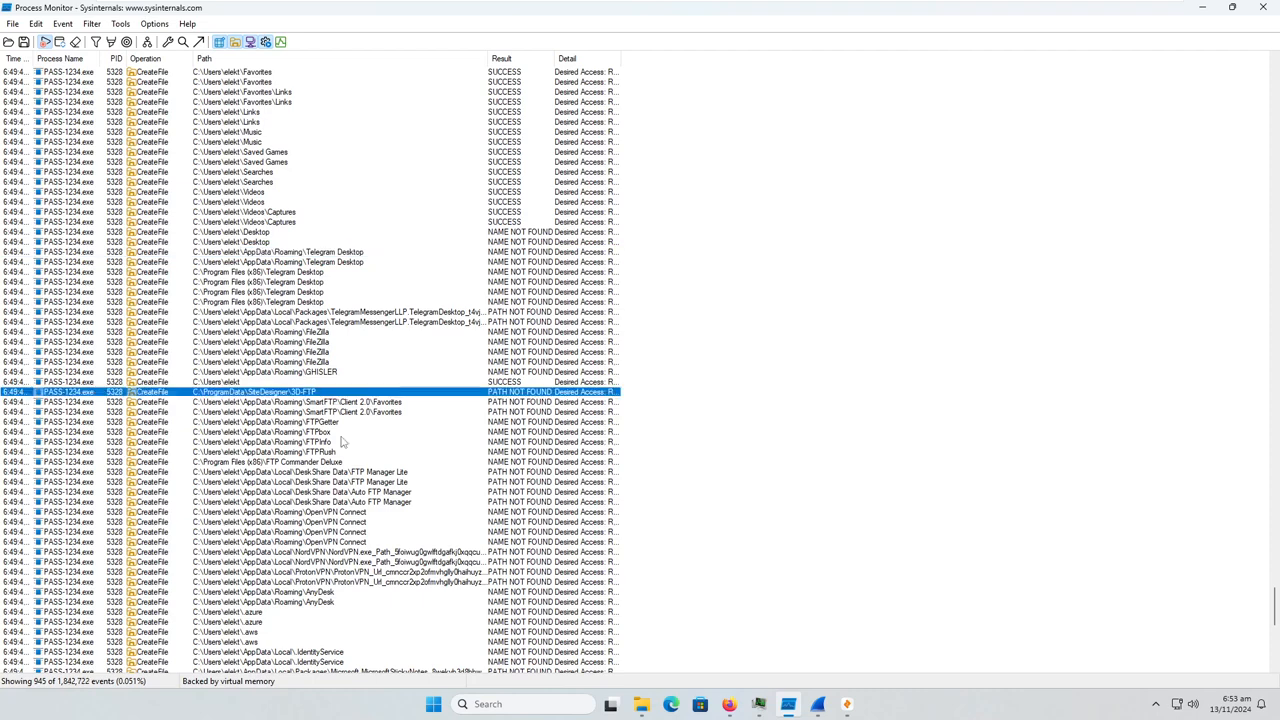
pyautogui.scroll(-2, 348, 470)
pyautogui.click(348, 473)
pyautogui.scroll(-5, 350, 512)
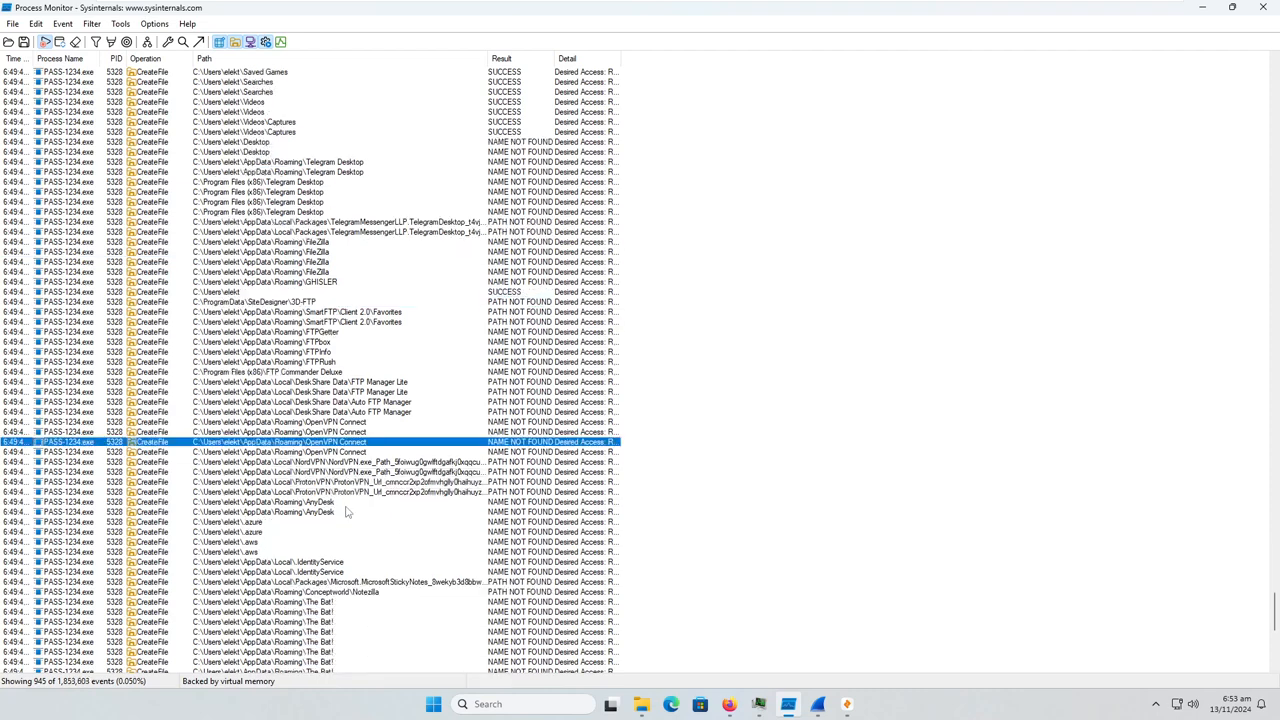
# Inspect the .azure and .aws cloud credential folder events of PASS-1234.exe
pyautogui.scroll(-1, 300, 450)
pyautogui.click(252, 386)
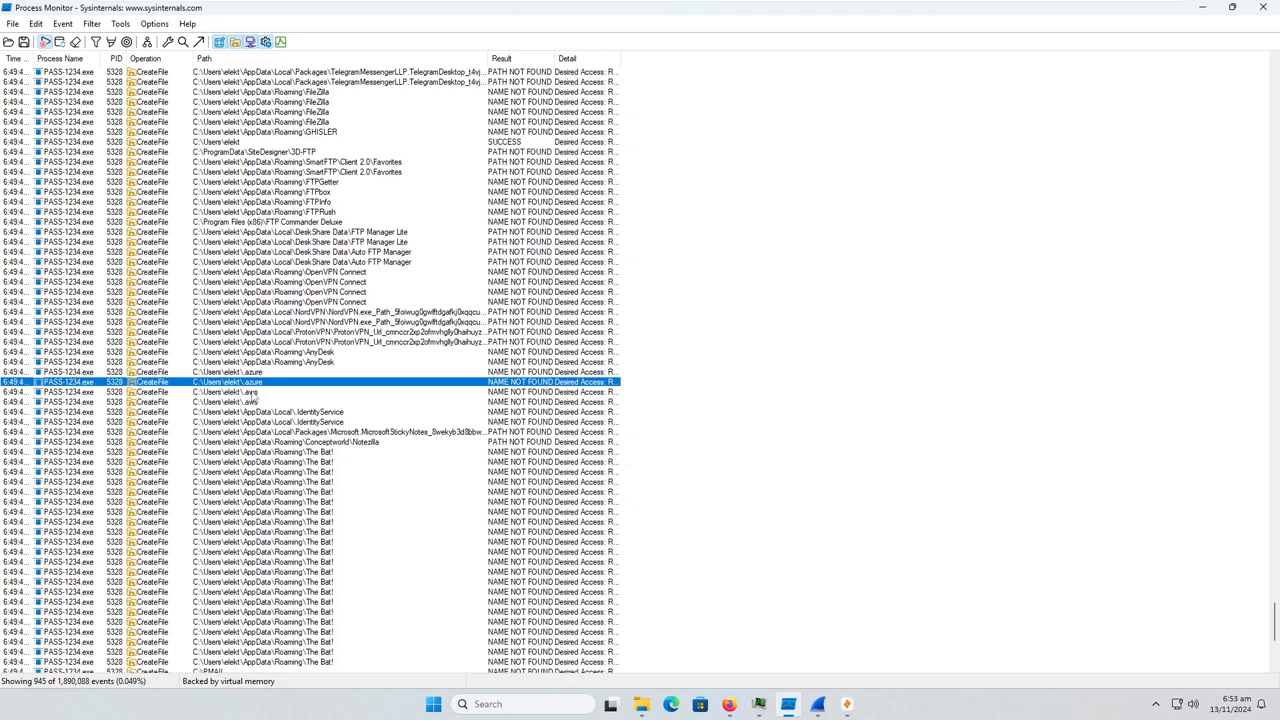
pyautogui.click(257, 402)
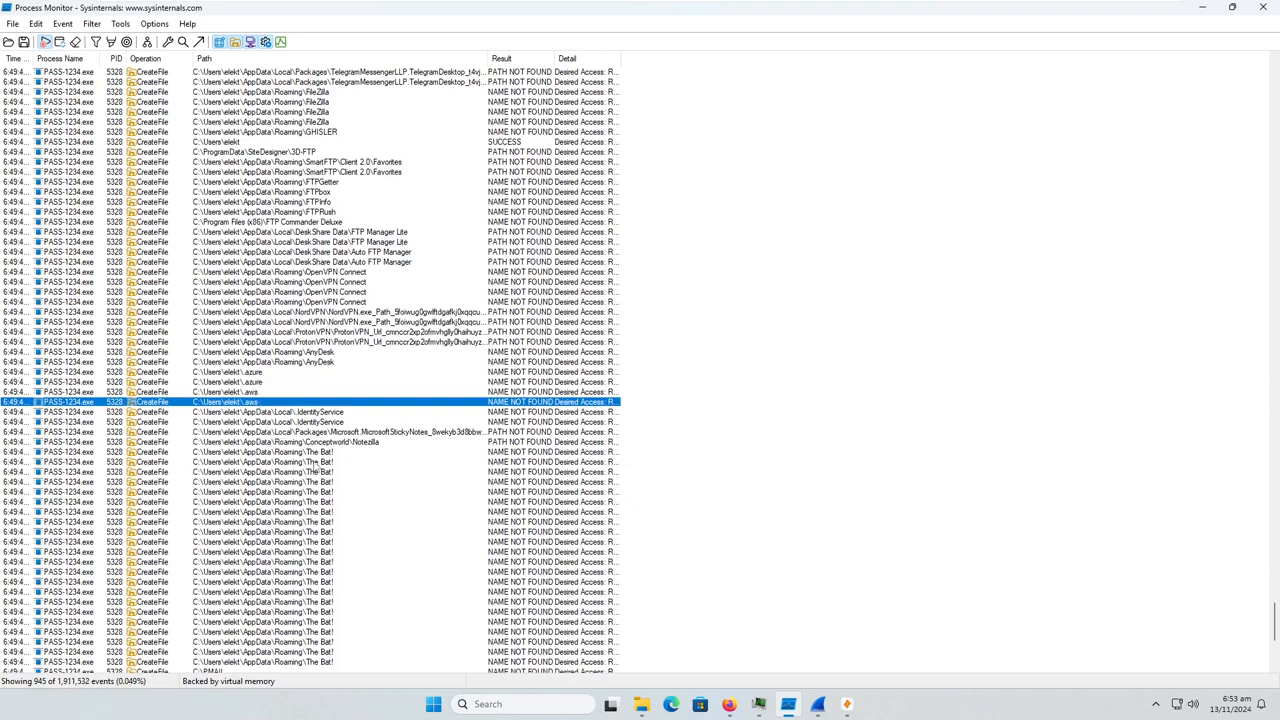
# Examine the email client paths for The Bat! and PMAIL, and the Notepad++ session and Discord Local State entries
pyautogui.scroll(-8, 360, 550)
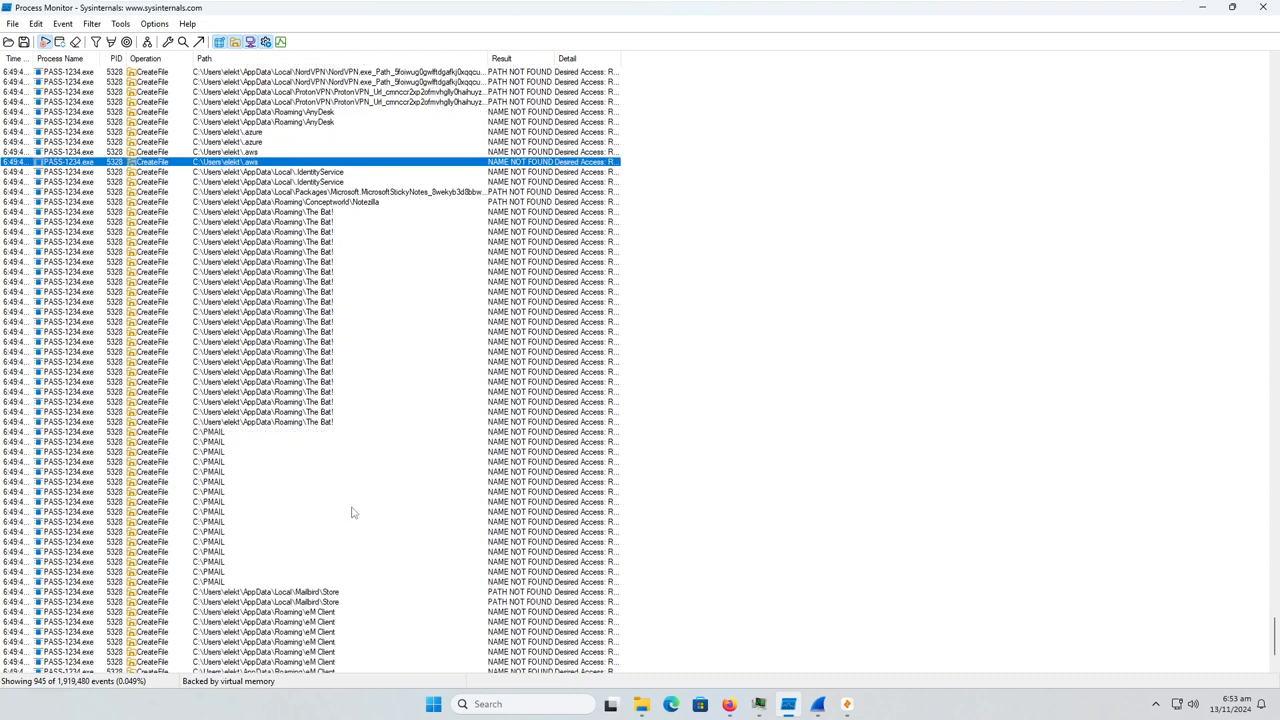
pyautogui.click(293, 392)
pyautogui.click(282, 549)
pyautogui.scroll(-3, 282, 549)
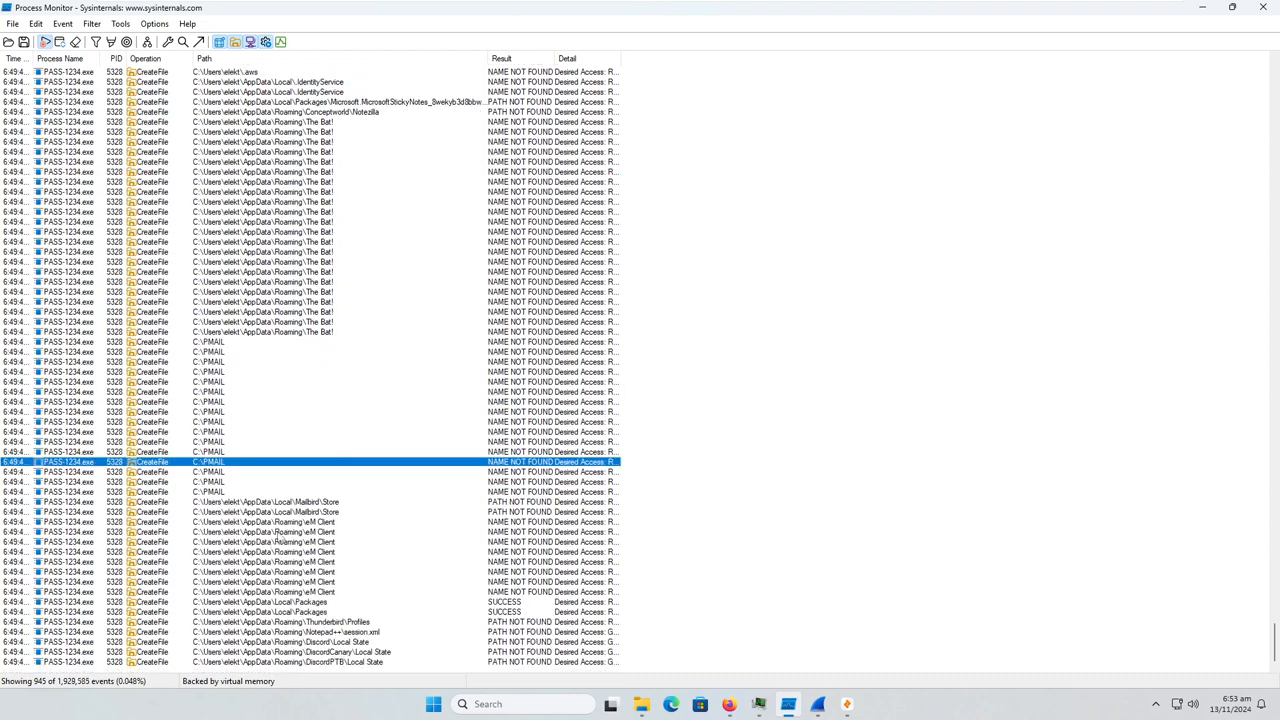
pyautogui.click(353, 644)
pyautogui.click(352, 633)
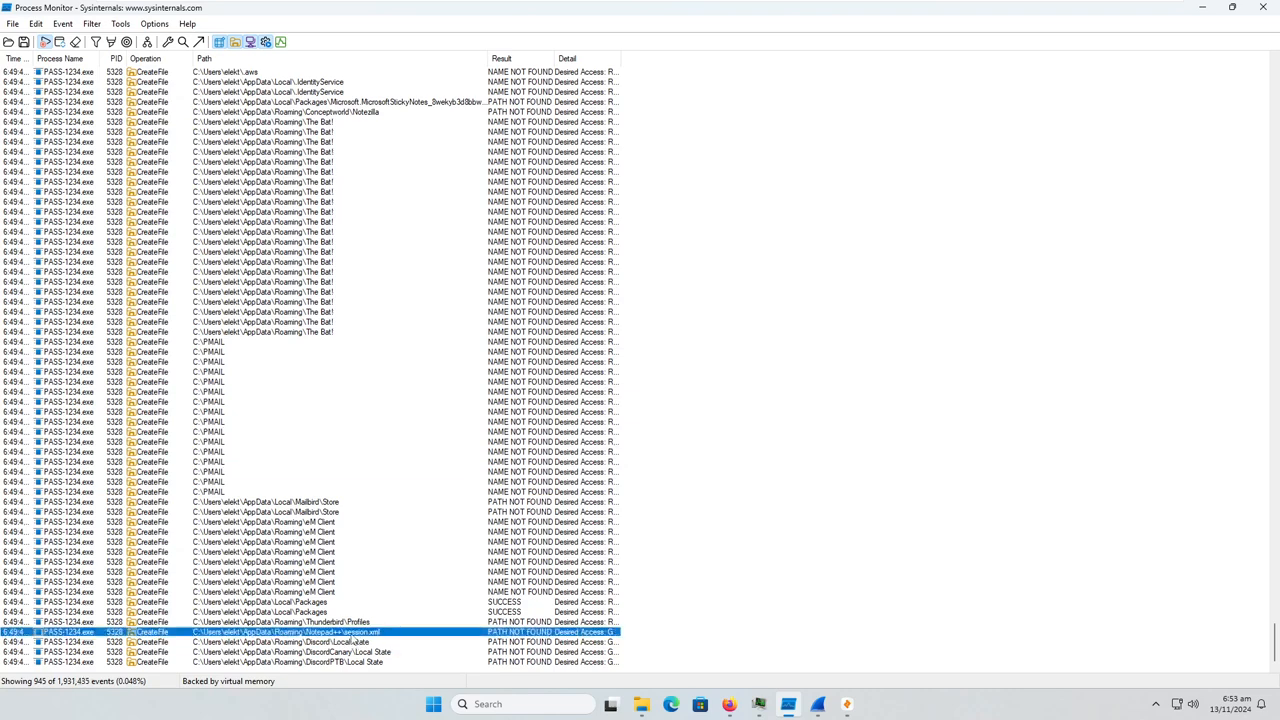
pyautogui.click(384, 663)
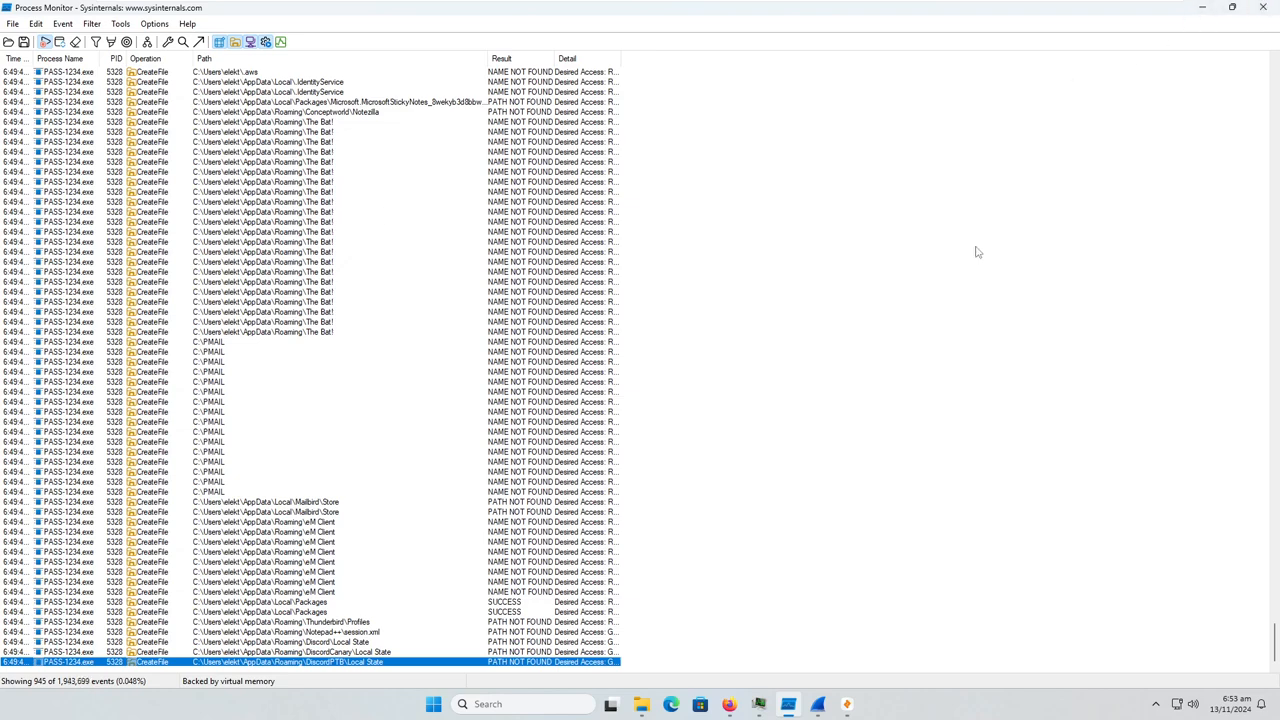
# Minimise Process Monitor, switch to Zui, query the 1.pcapng pool and maximise the Zui window
pyautogui.click(1204, 8)
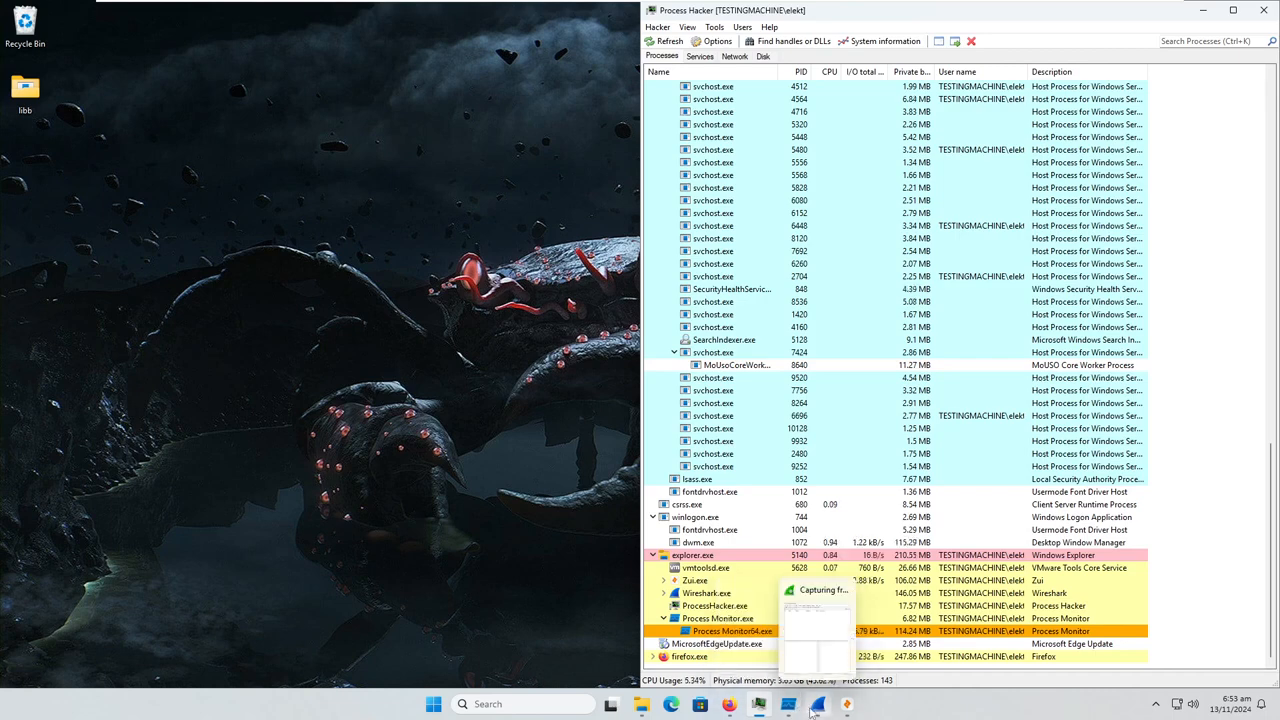
pyautogui.click(846, 705)
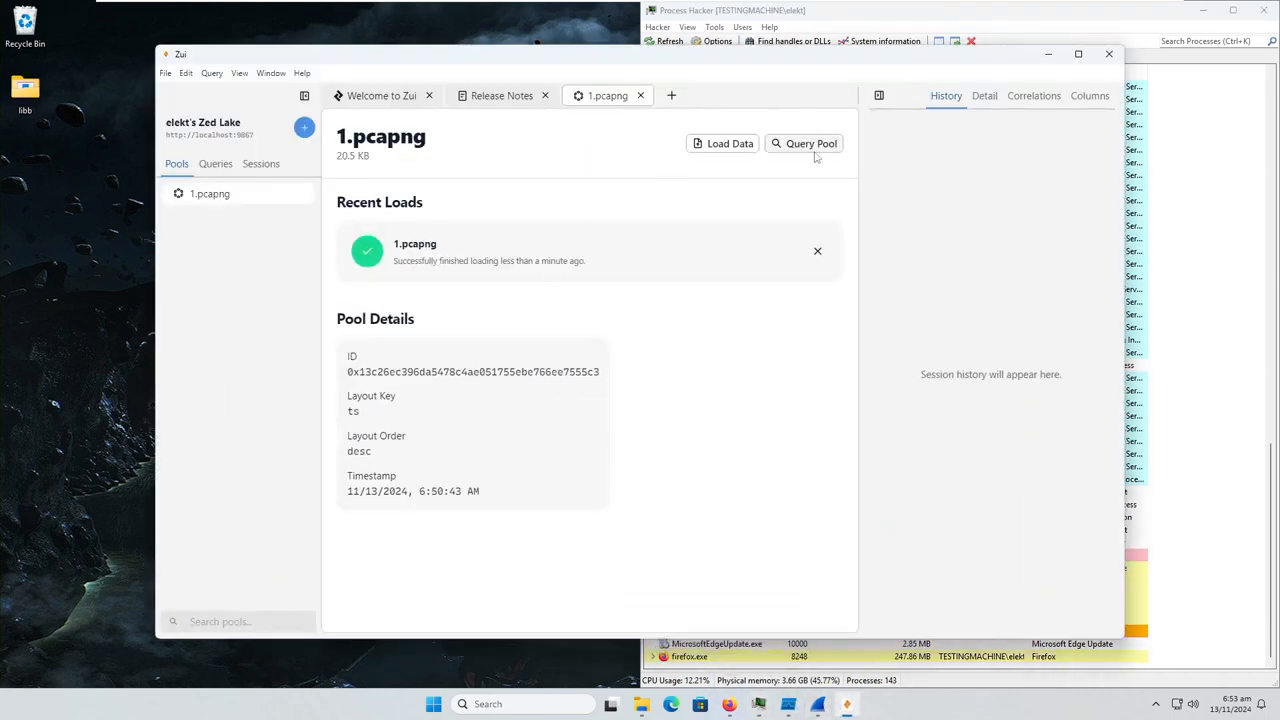
pyautogui.click(817, 150)
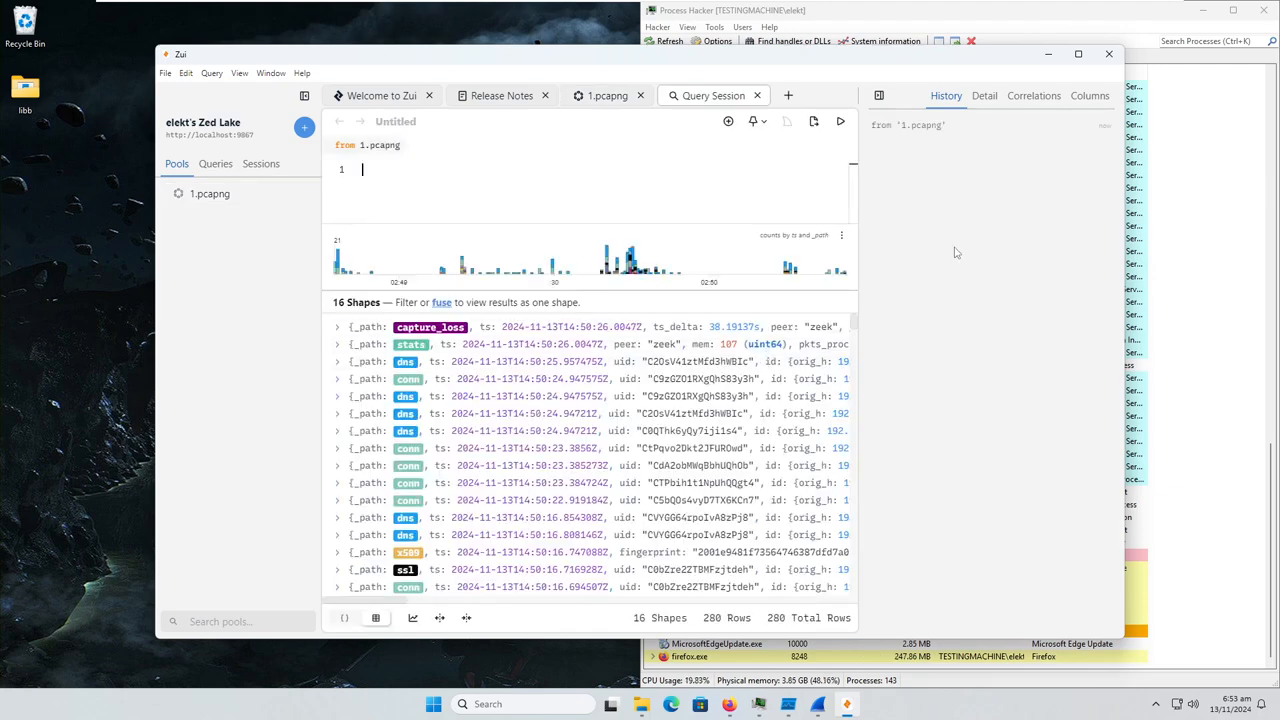
pyautogui.scroll(-5, 657, 422)
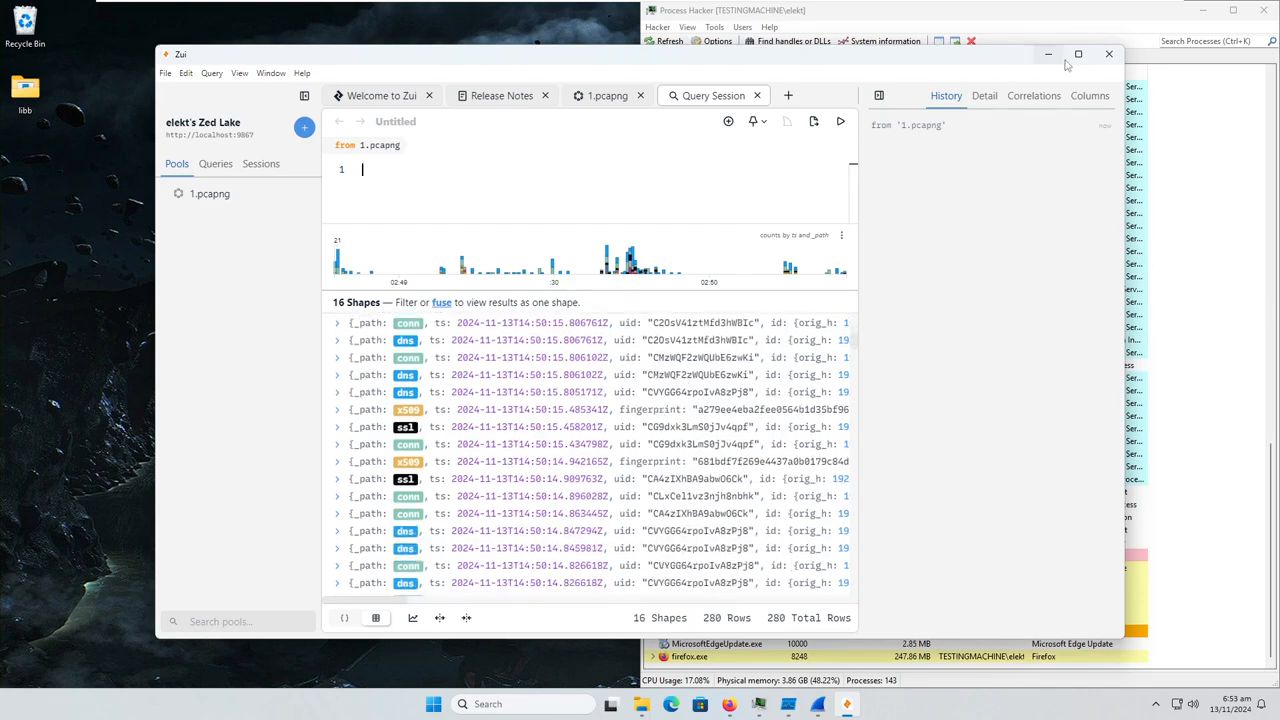
pyautogui.click(1078, 54)
# Expand the alert record with destination 104.21.0.123, read its malware signature and collapse it again
pyautogui.scroll(-4, 400, 440)
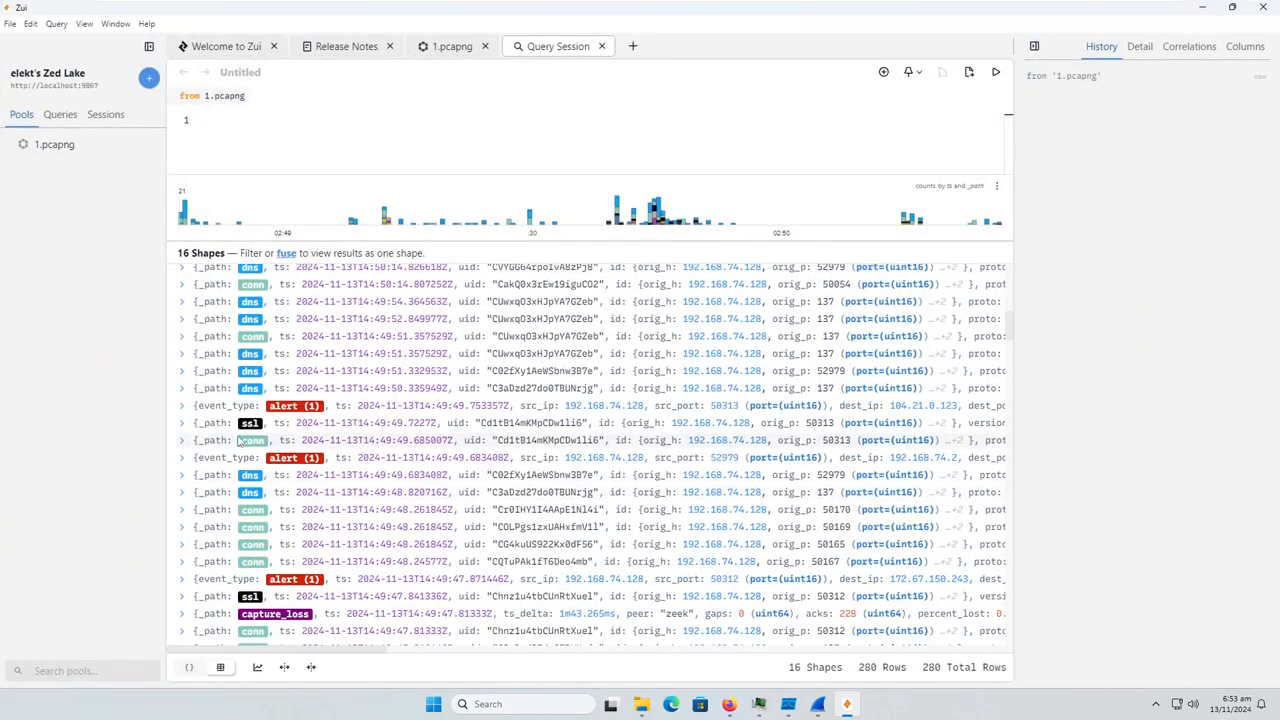
pyautogui.click(182, 406)
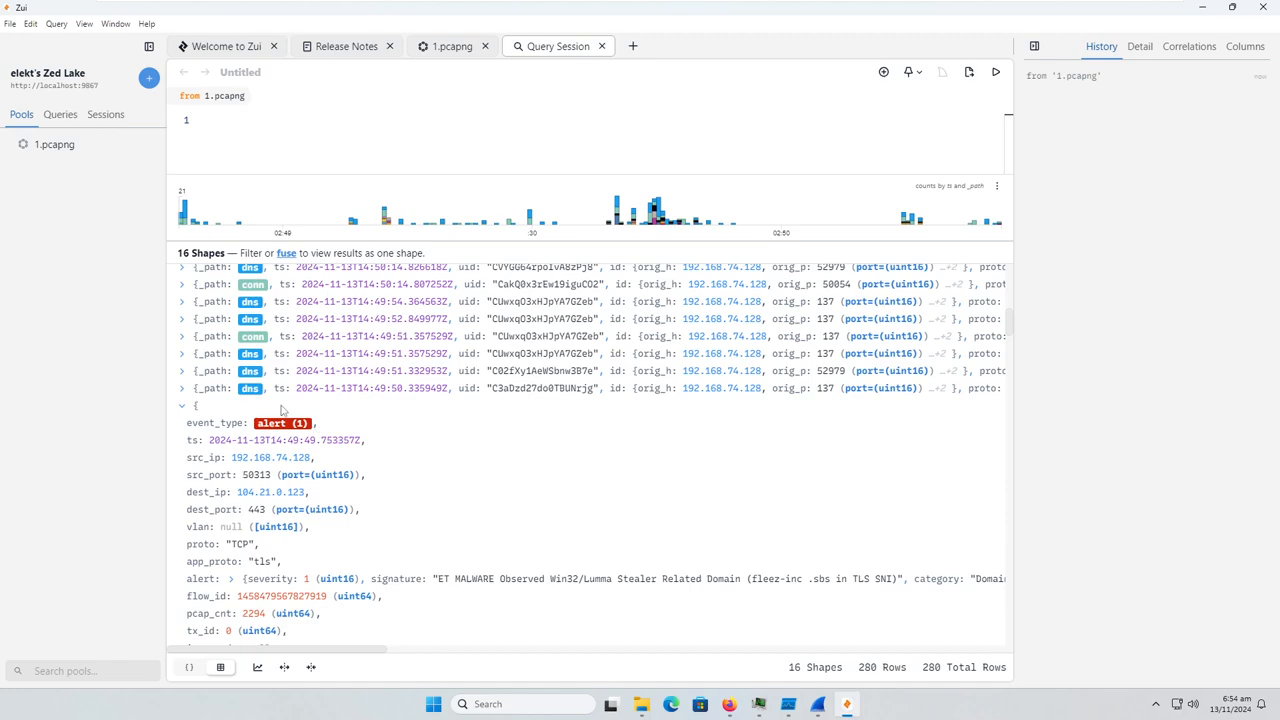
pyautogui.click(182, 406)
# Inspect the alert records from source ports 50311 and 50310 to 172.67.150.243, collapsing each after reading its signature
pyautogui.scroll(-3, 355, 490)
pyautogui.scroll(-5, 357, 490)
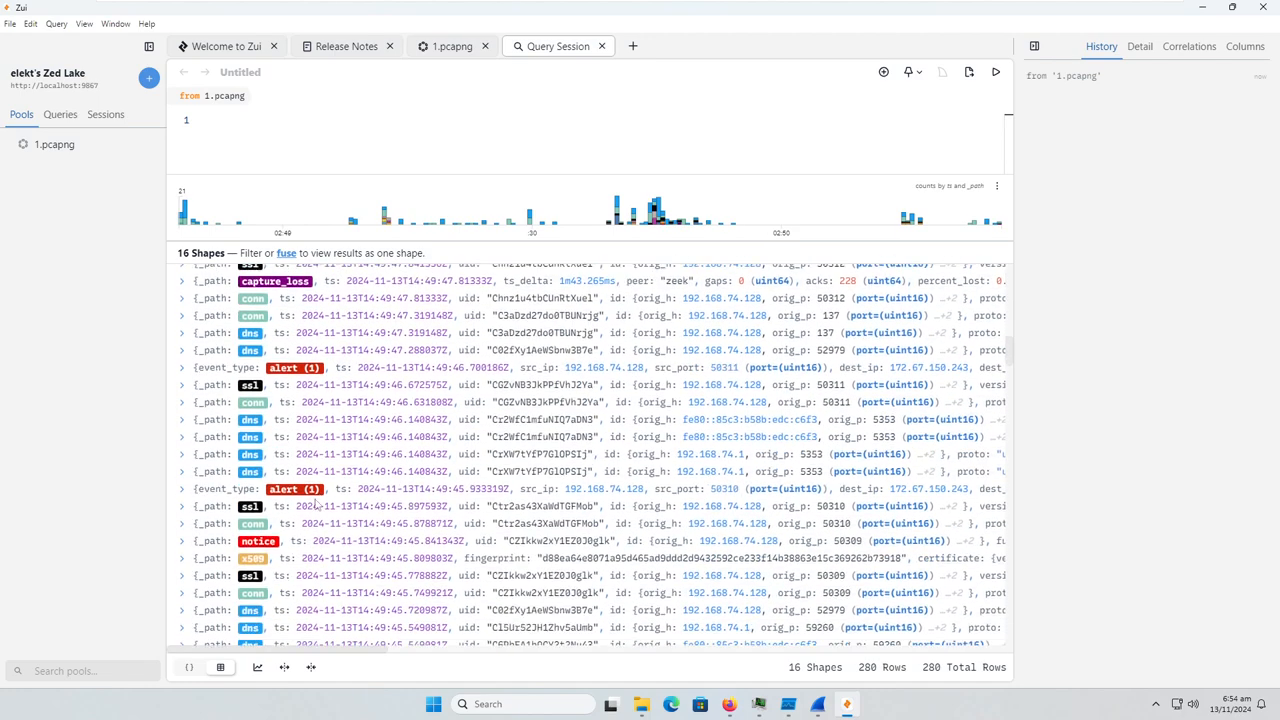
pyautogui.click(186, 367)
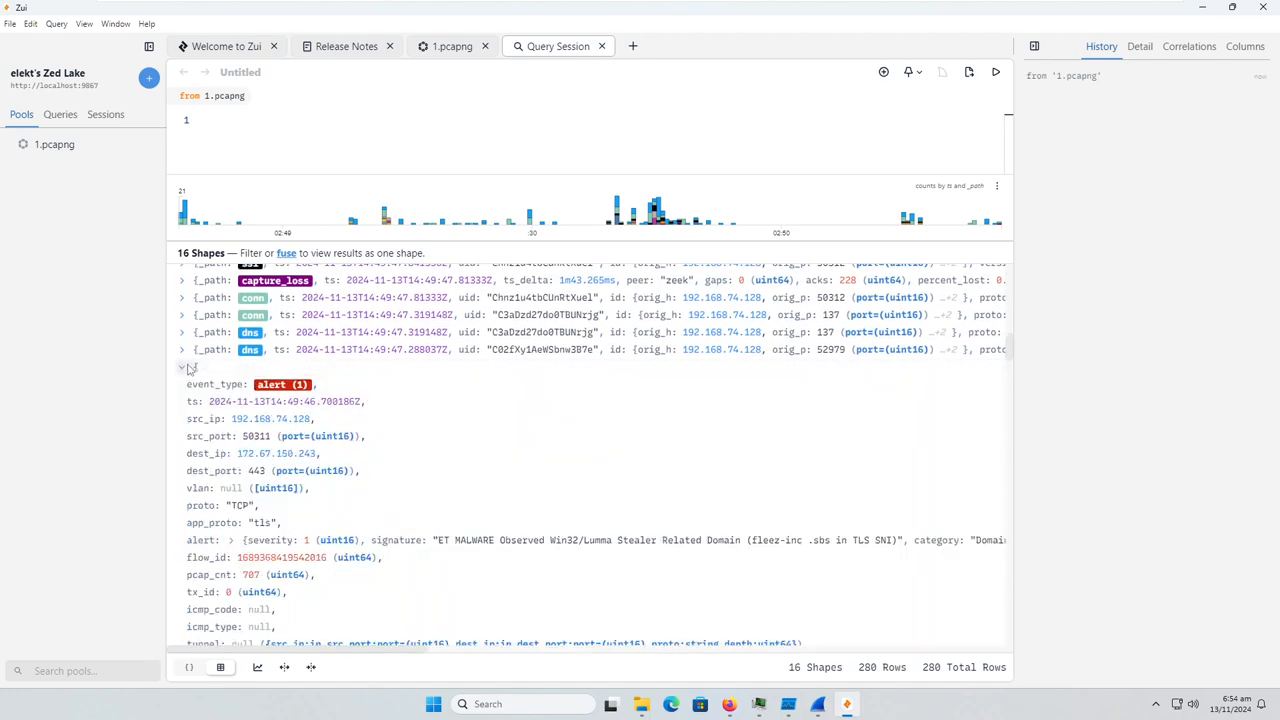
pyautogui.click(186, 368)
pyautogui.click(184, 489)
pyautogui.scroll(-3, 185, 494)
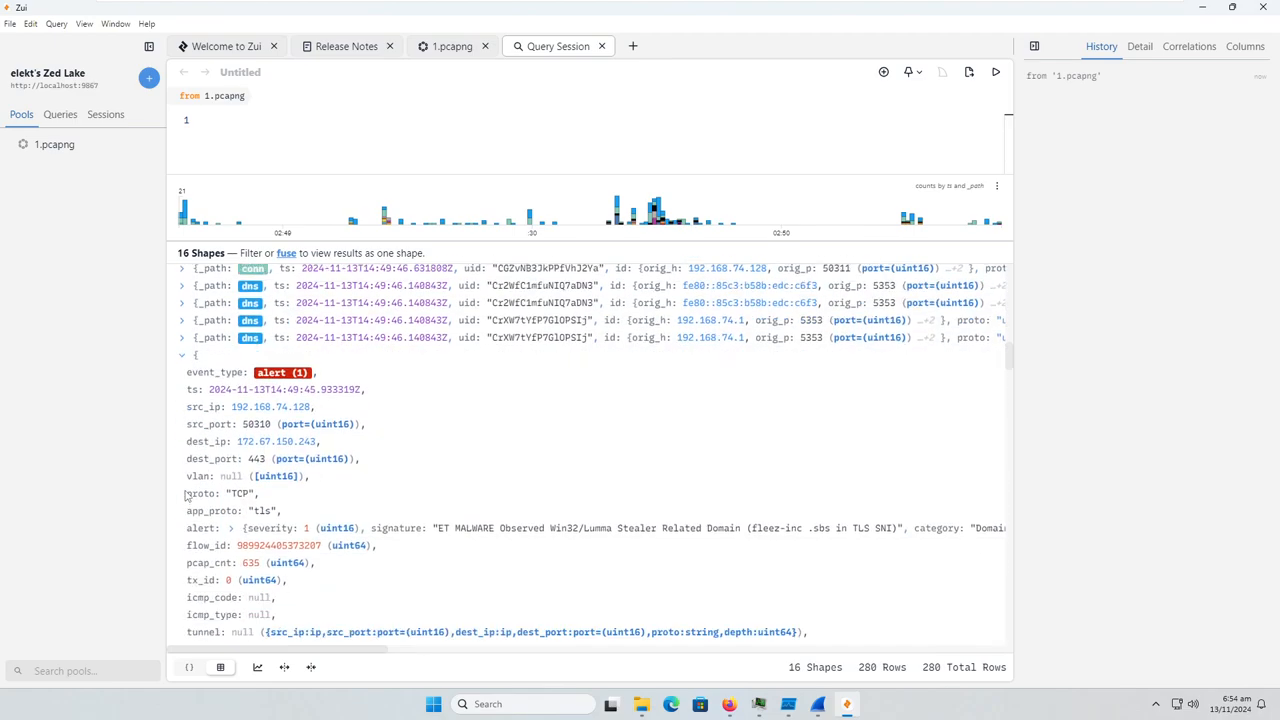
pyautogui.click(183, 355)
# Look through the older 1.pcapng records for further alerts among the files, ssl, conn and dns entries
pyautogui.scroll(-3, 222, 395)
pyautogui.scroll(-12, 222, 395)
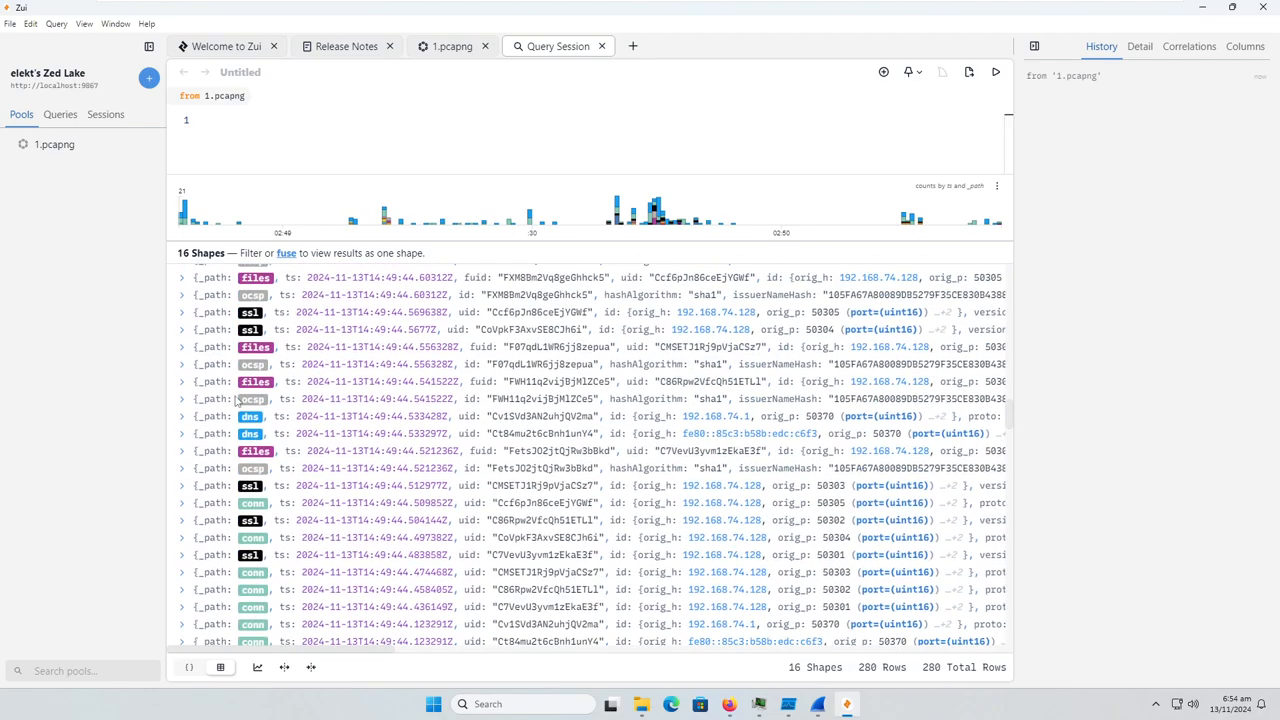
pyautogui.scroll(-12, 238, 398)
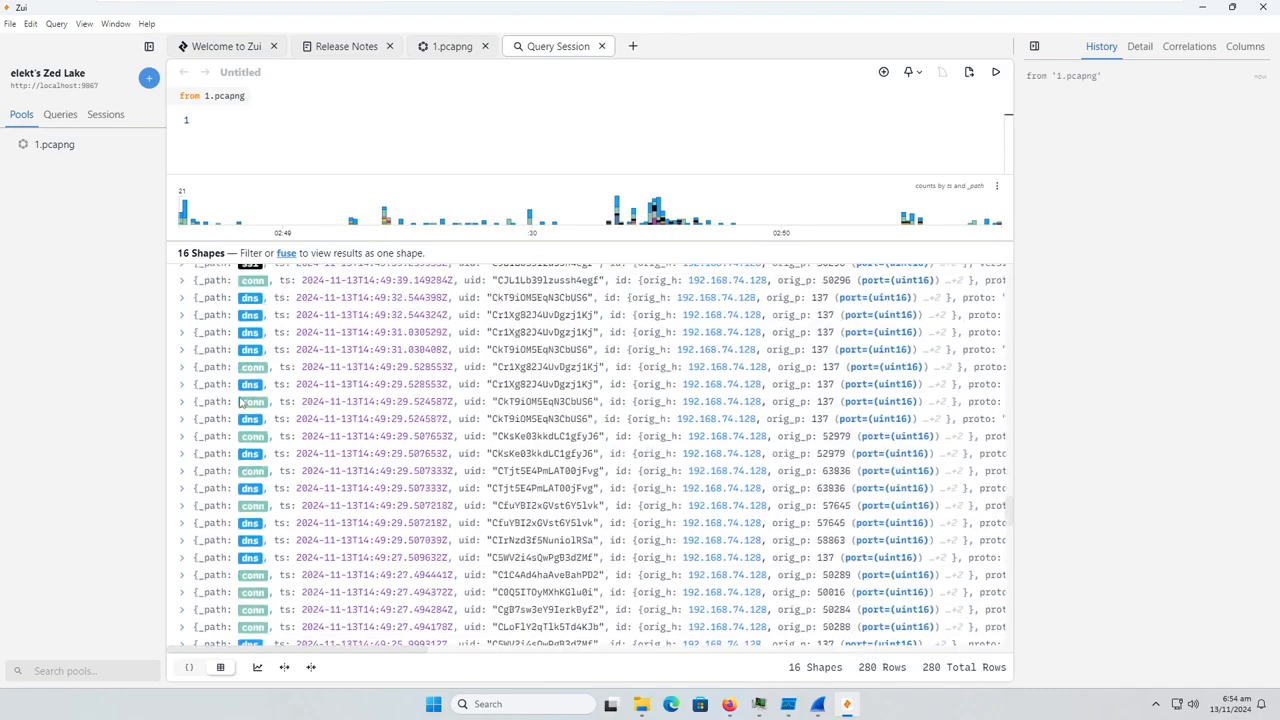
pyautogui.scroll(-12, 240, 400)
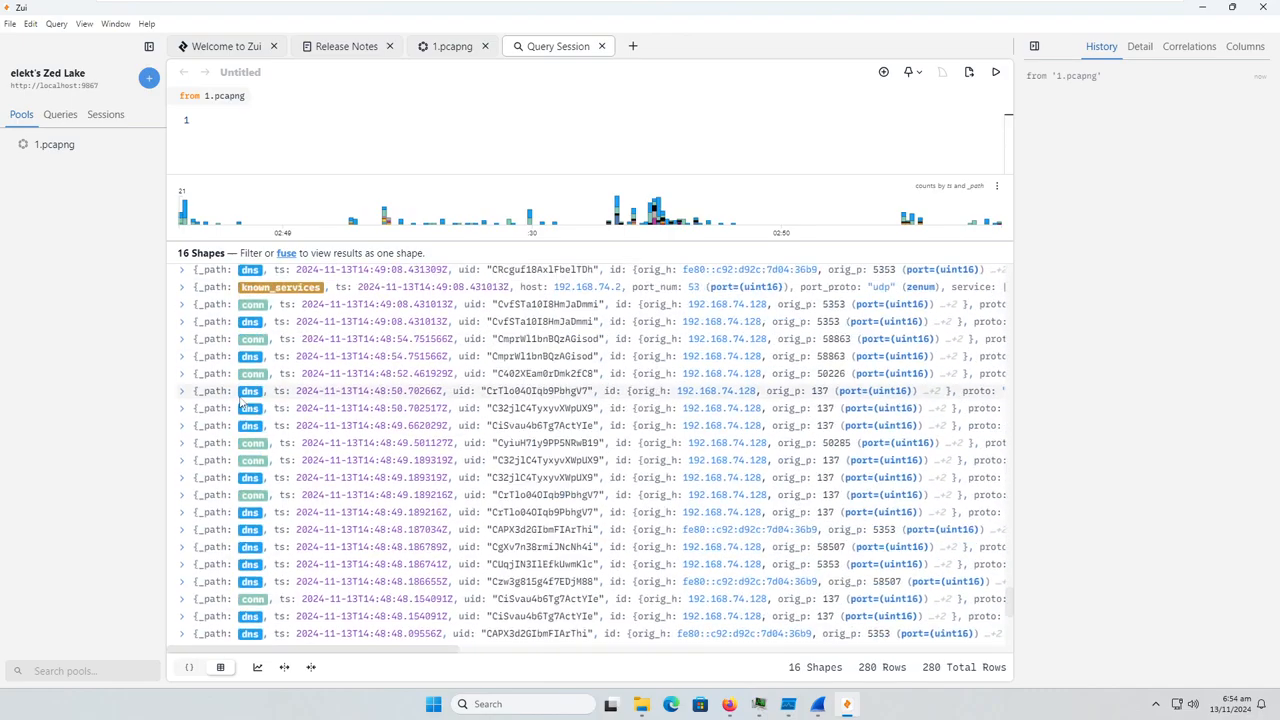
# Read through the oldest 1.pcapng records, minimise Zui and briefly check the live Wireshark capture before minimising it
pyautogui.scroll(-4, 240, 400)
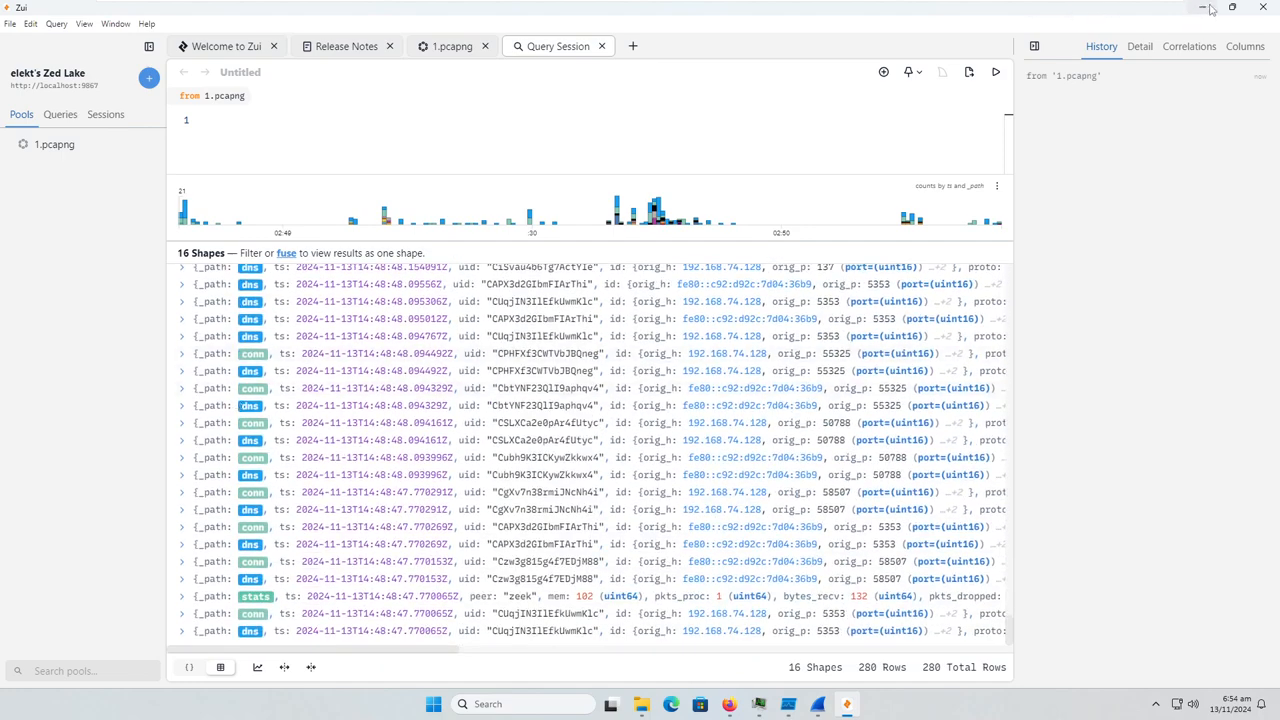
pyautogui.click(1204, 11)
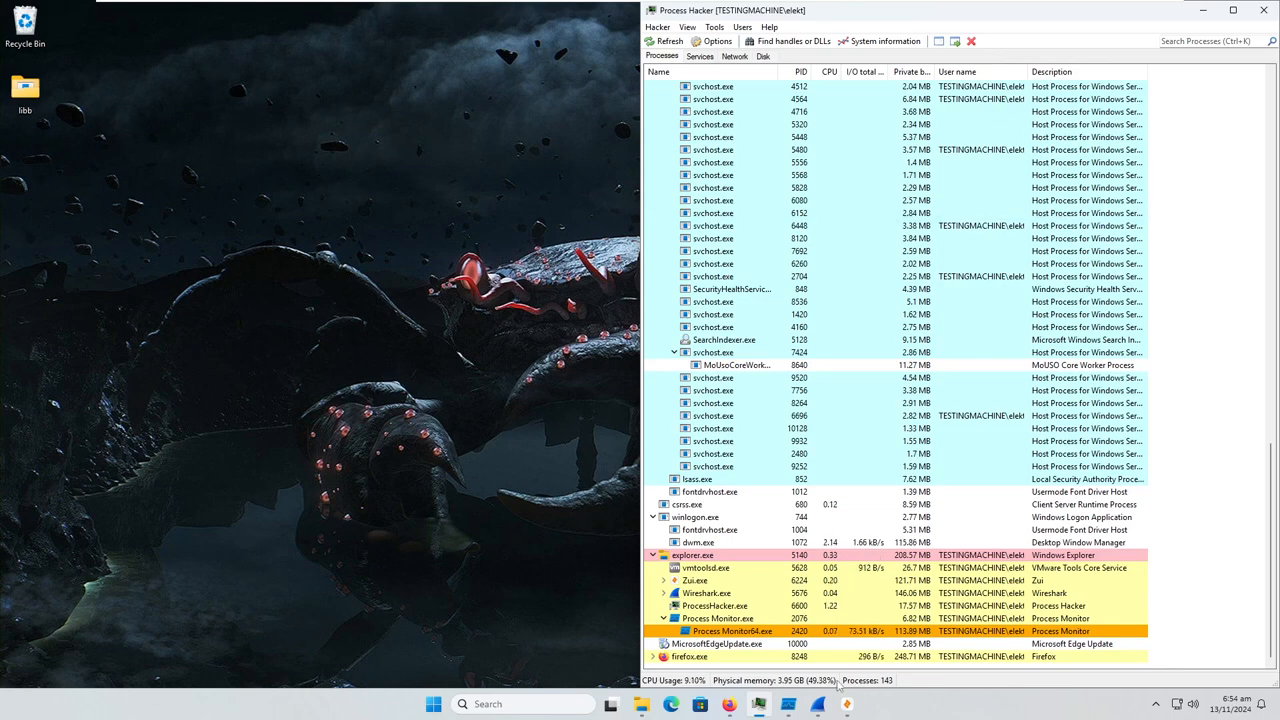
pyautogui.click(815, 711)
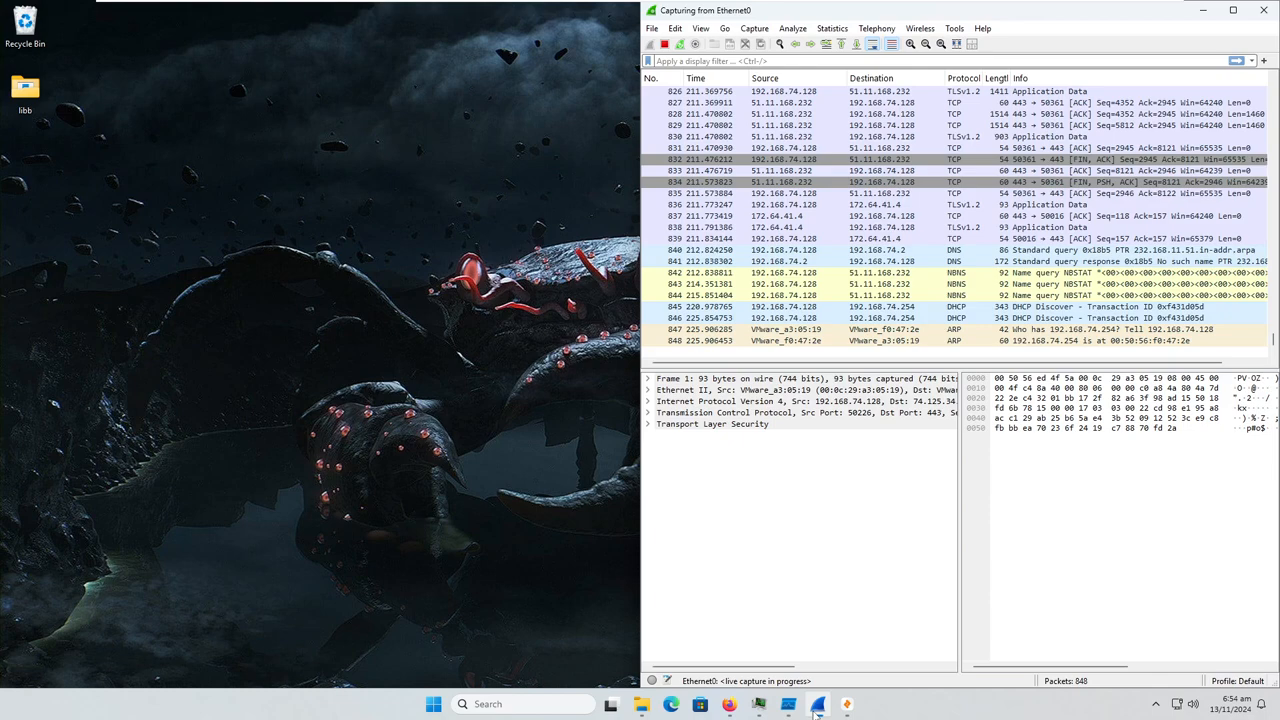
pyautogui.click(817, 712)
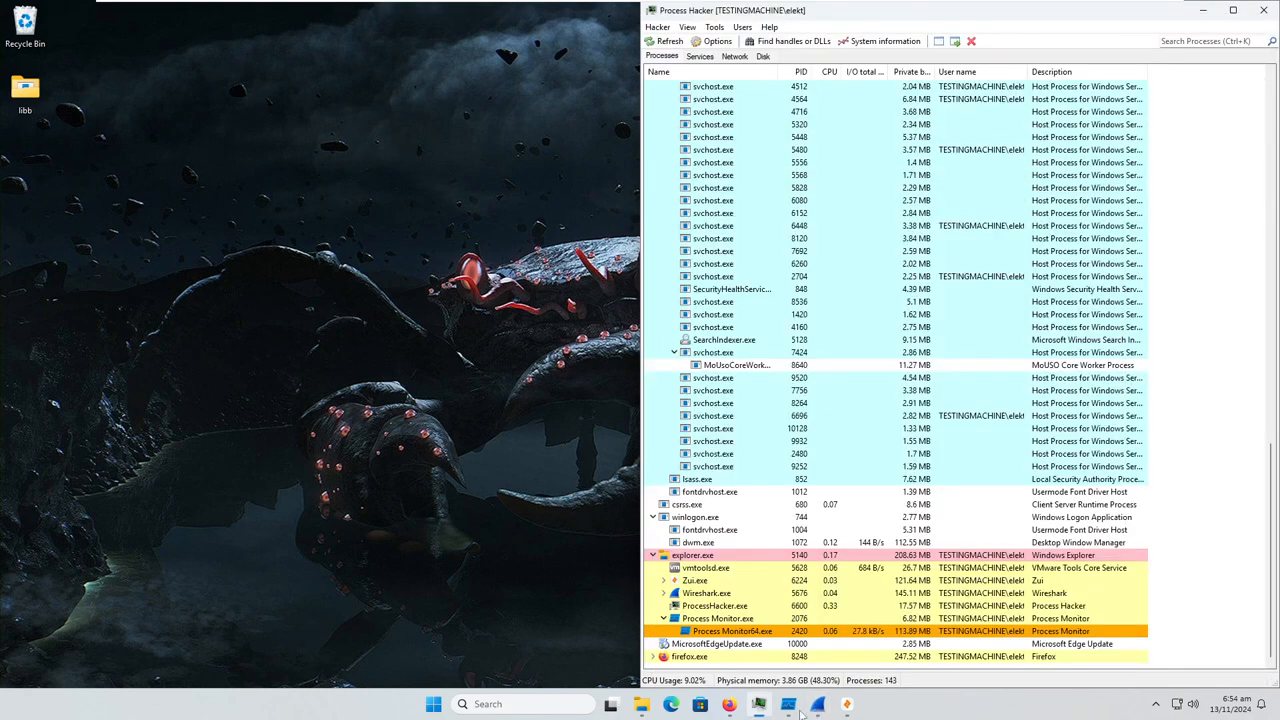
# Switch to Firefox, review the contacted URLs and domains in VirusTotal's relations for PASS-1234.exe, and minimise the browser
pyautogui.click(727, 703)
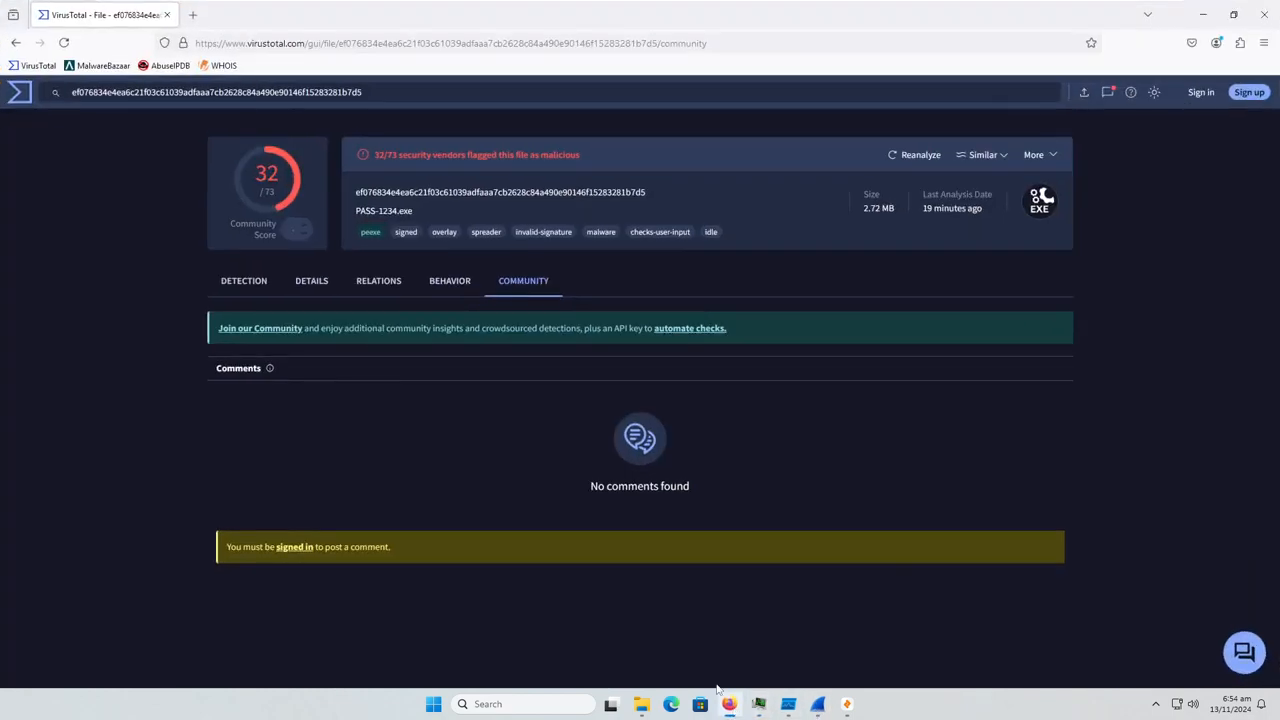
pyautogui.click(398, 288)
pyautogui.scroll(-3, 438, 395)
pyautogui.scroll(3, 441, 404)
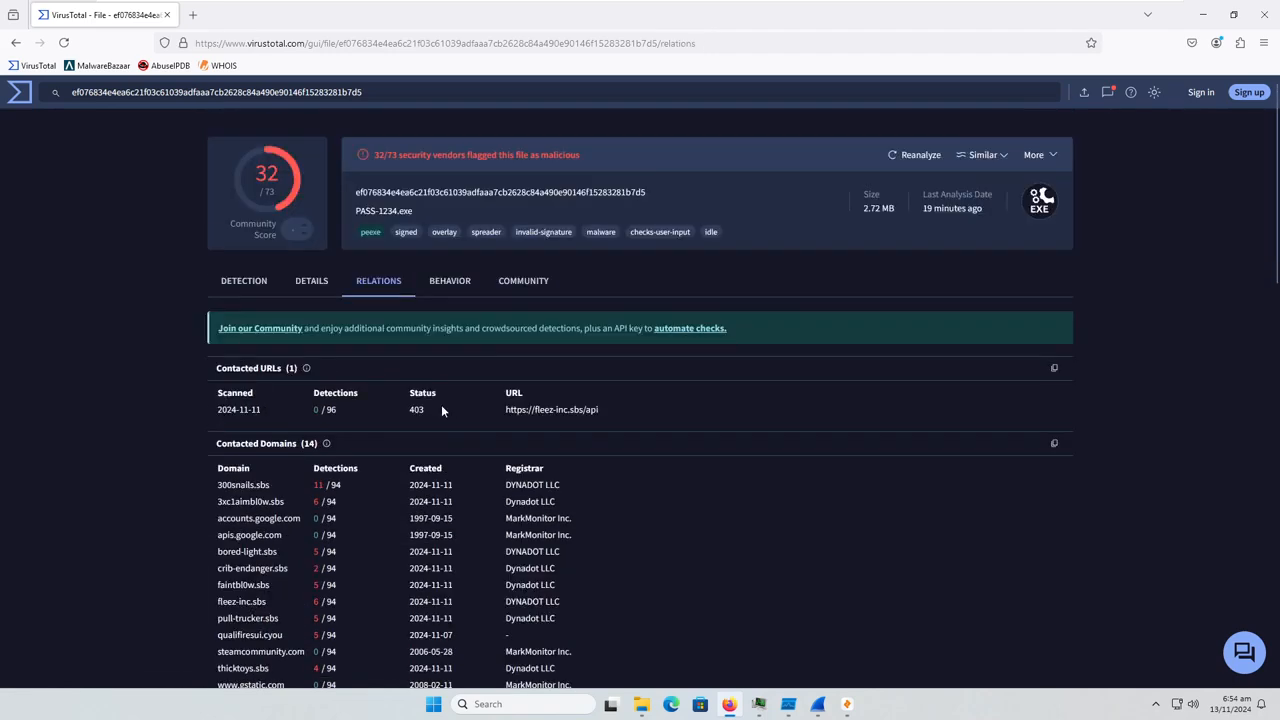
pyautogui.click(1203, 14)
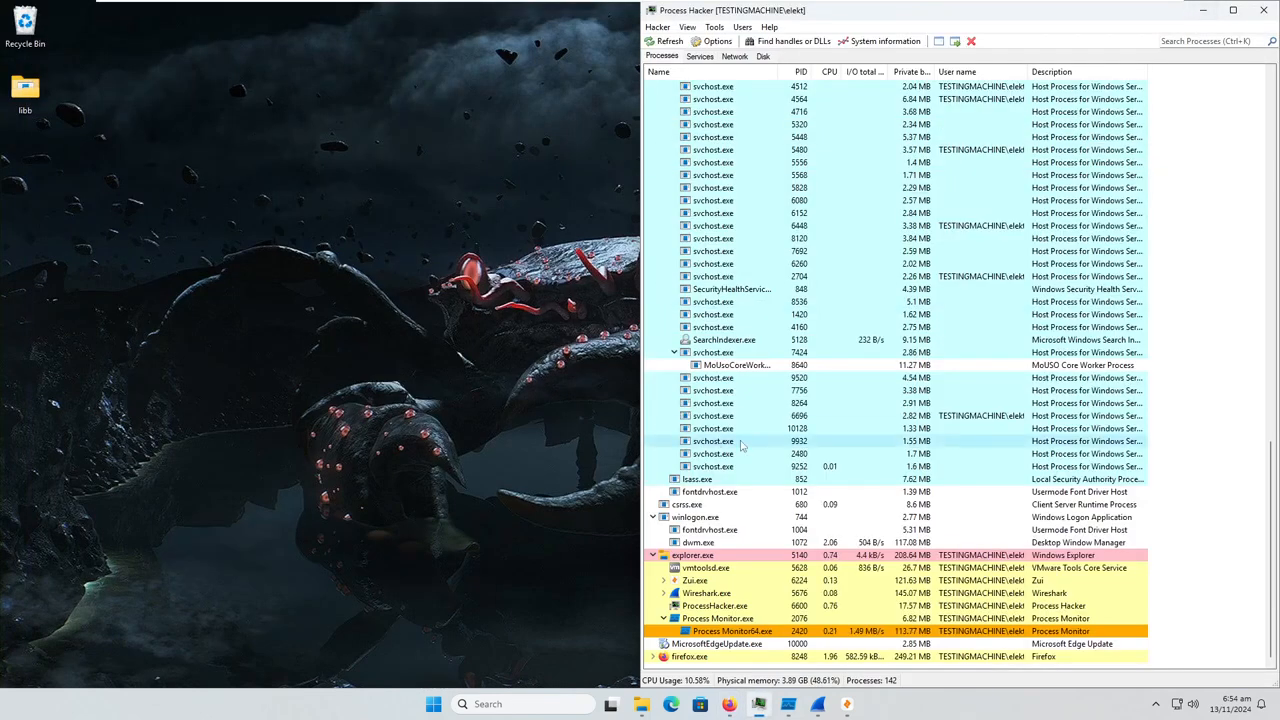
# Restart Windows despite the apps still open, and sign back in with the account PIN
pyautogui.rightClick(434, 704)
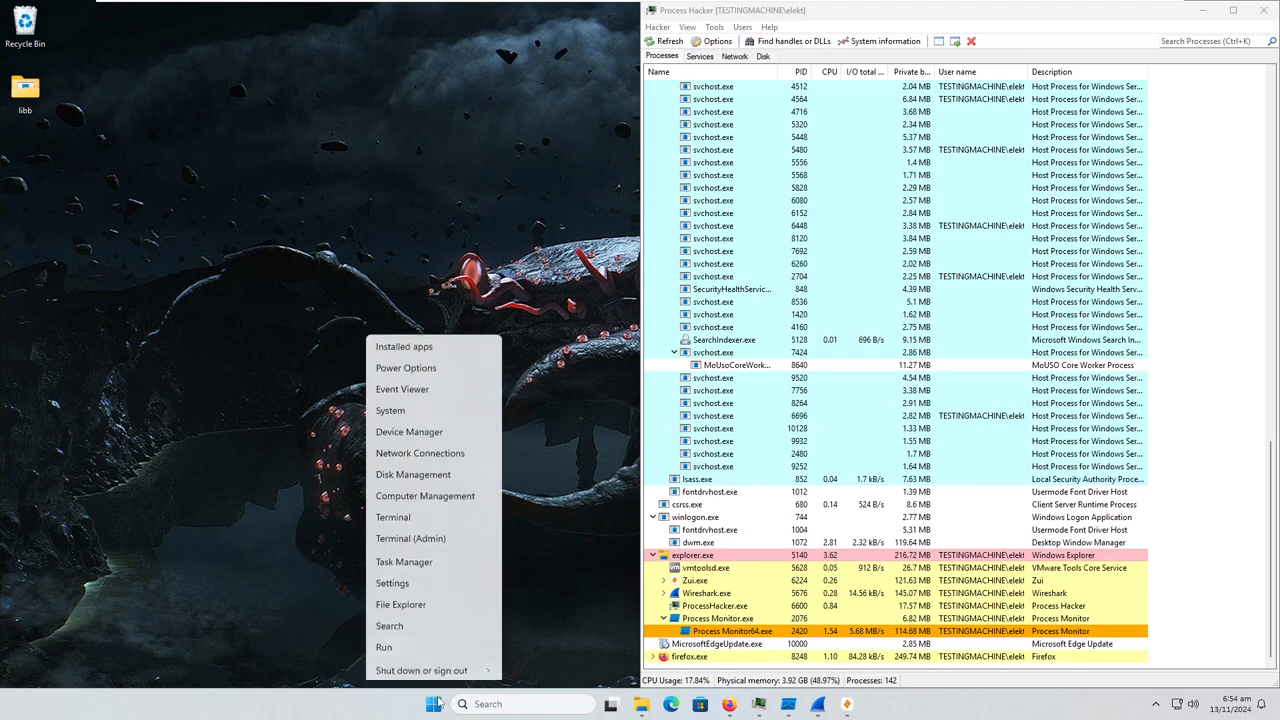
pyautogui.moveTo(455, 647)
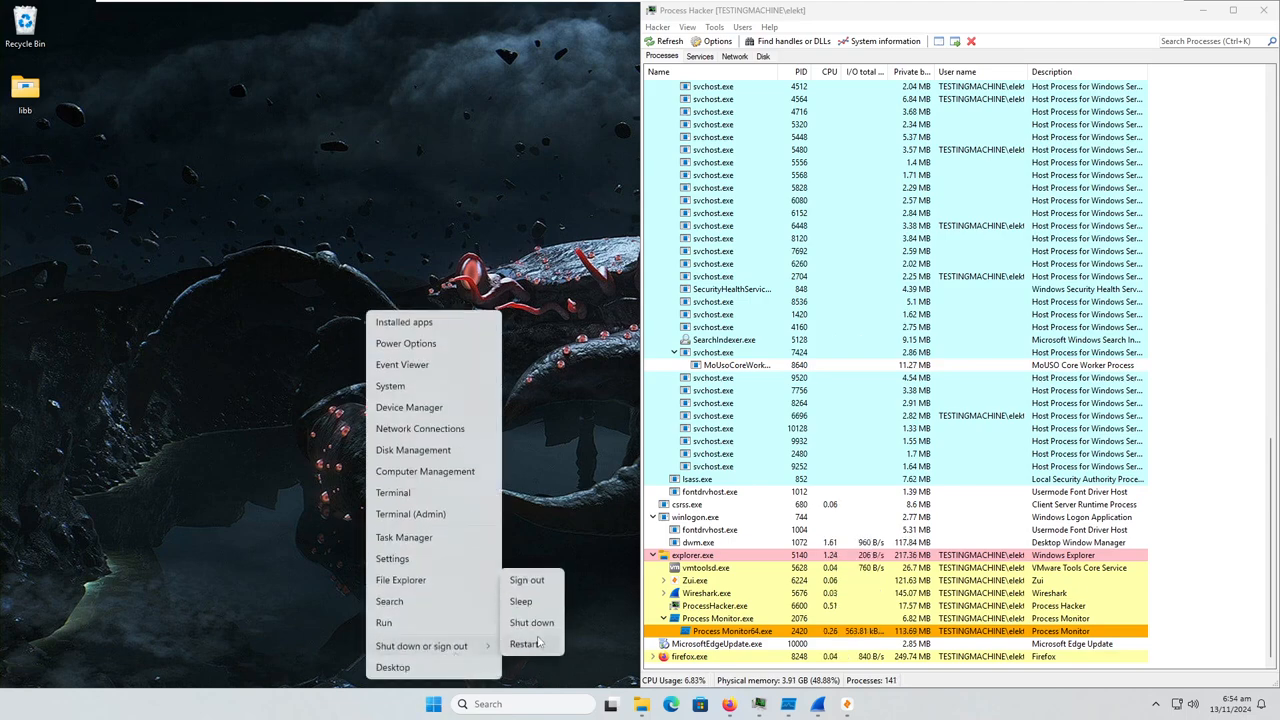
pyautogui.click(528, 643)
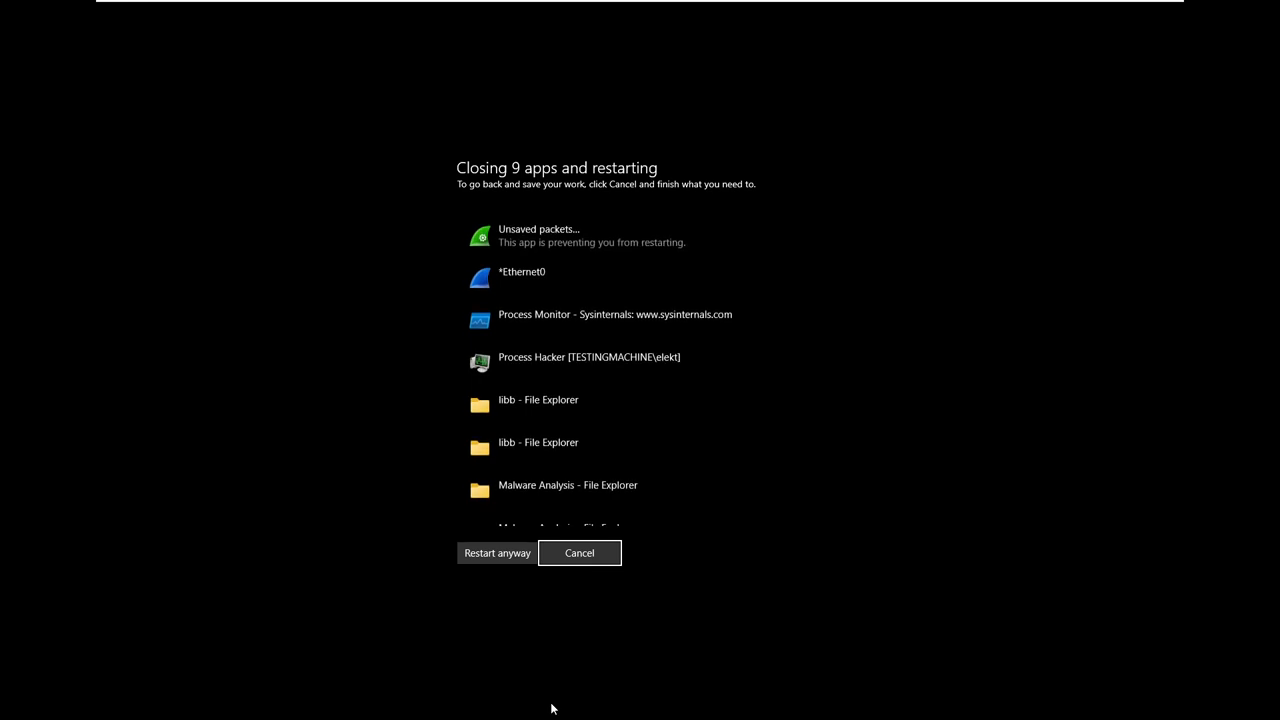
pyautogui.click(525, 558)
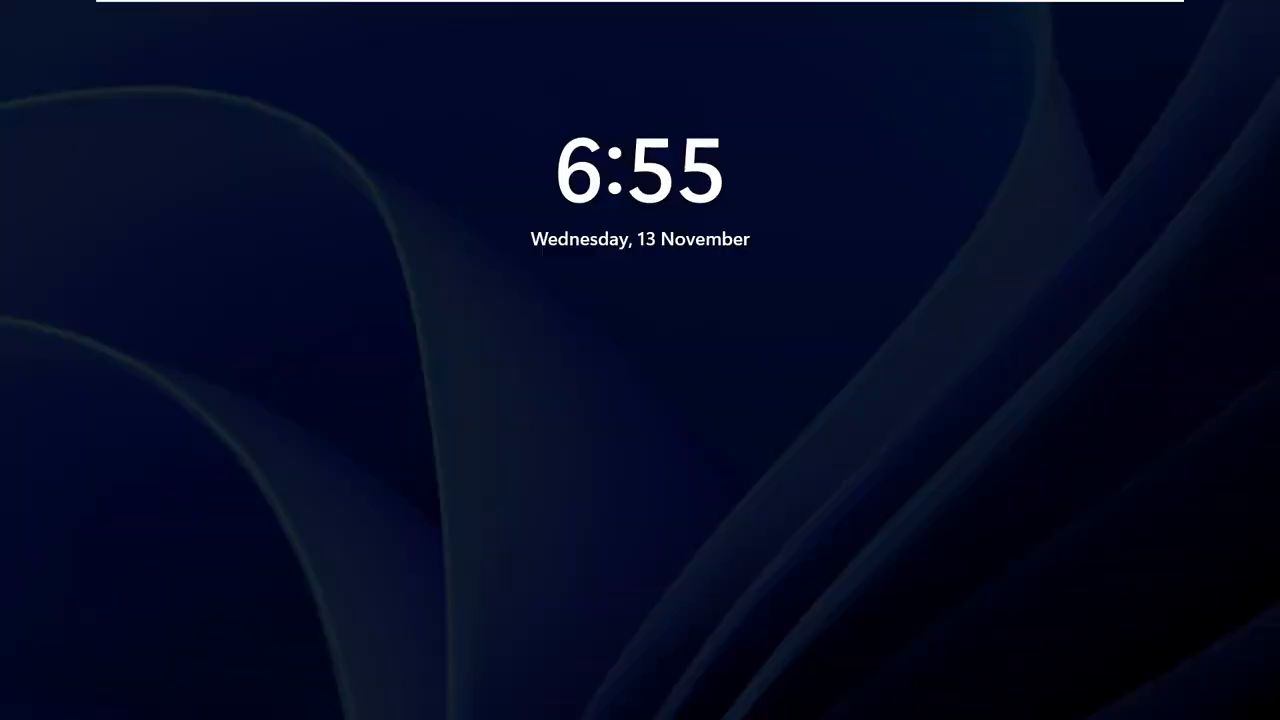
pyautogui.press('Return')
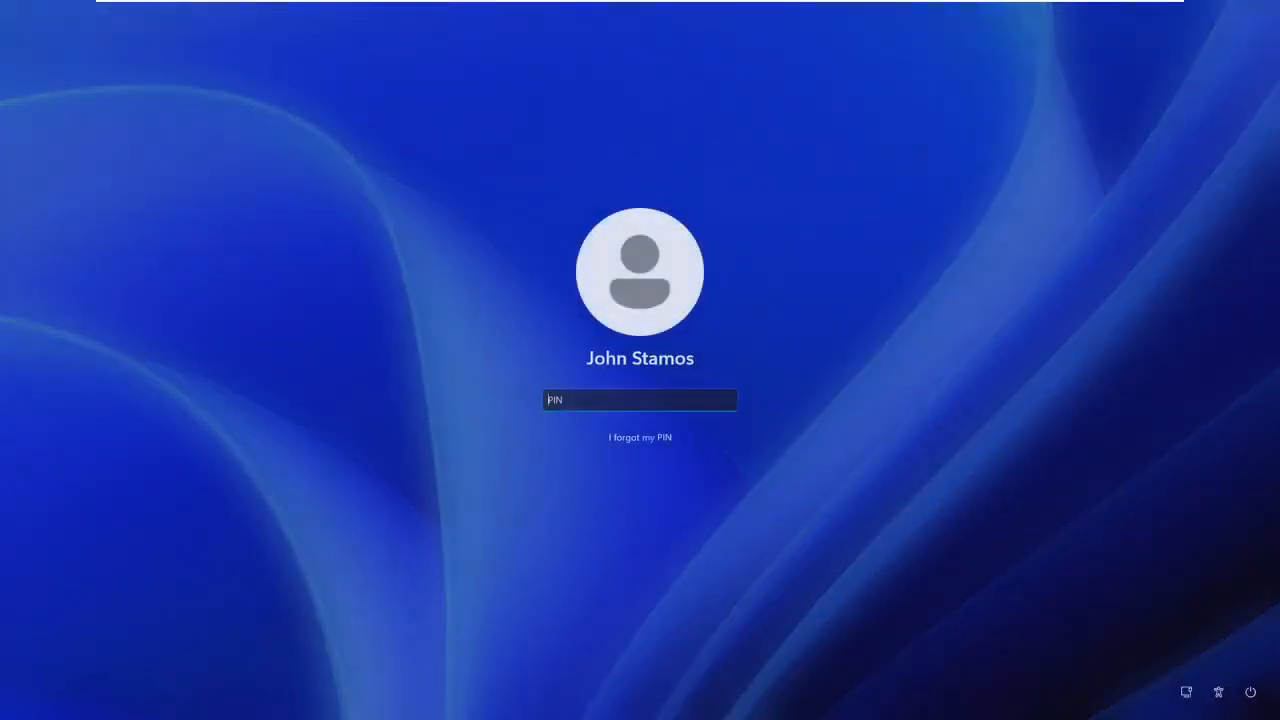
pyautogui.write('••••••')
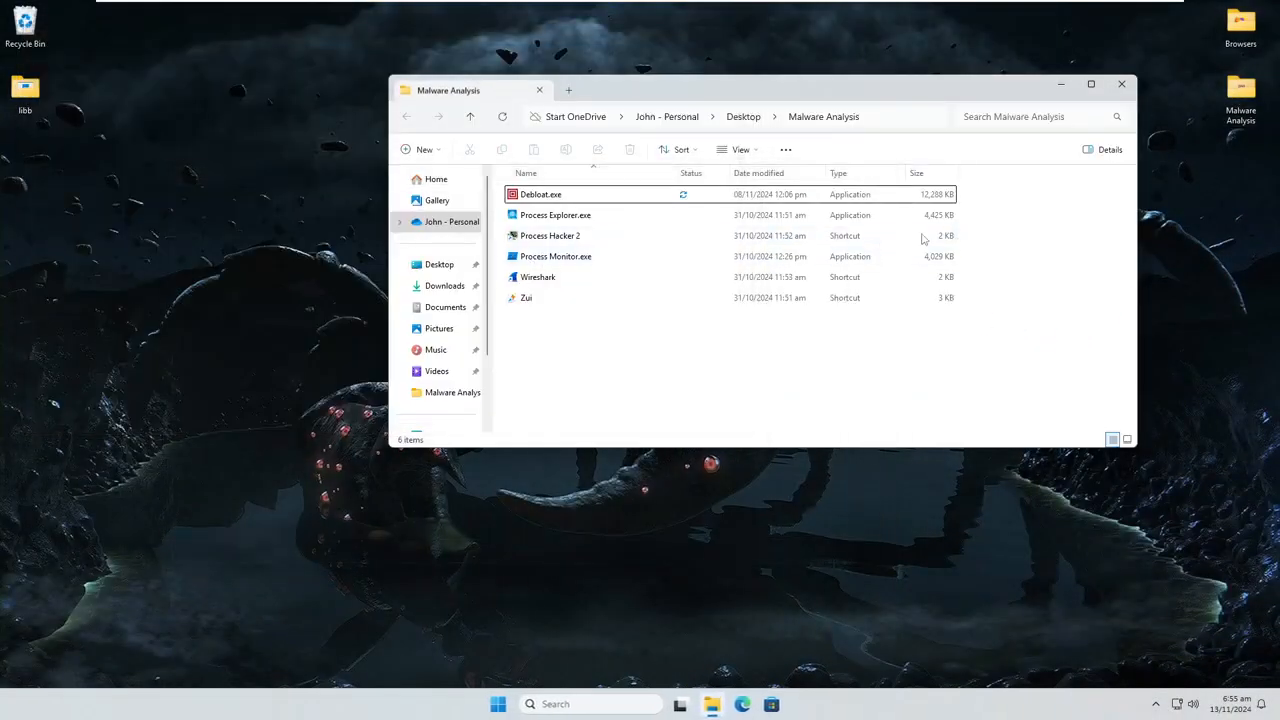
# Launch Process Hacker 2 from the Malware Analysis folder and maximise its window
pyautogui.click(632, 245)
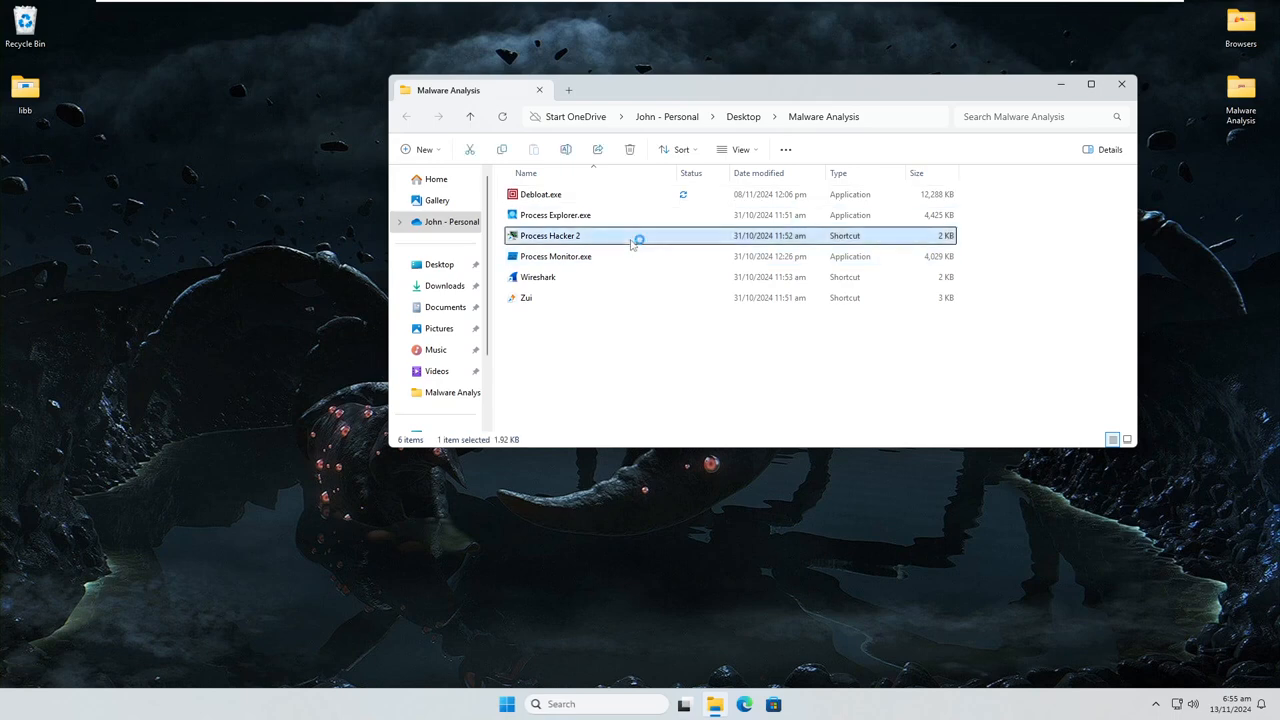
pyautogui.scroll(-1, 300, 235)
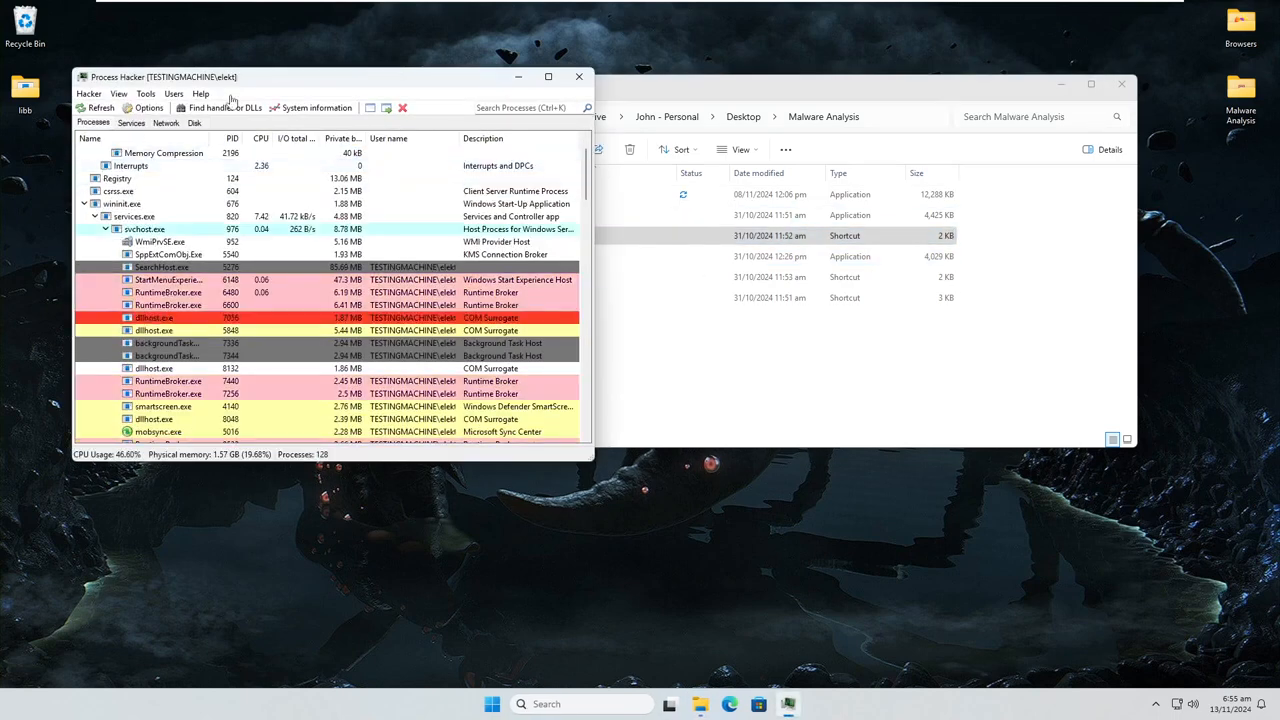
pyautogui.click(548, 76)
# Examine the whole process tree after the reboot for suspicious processes that started again, from System down to explorer.exe
pyautogui.scroll(-15, 520, 230)
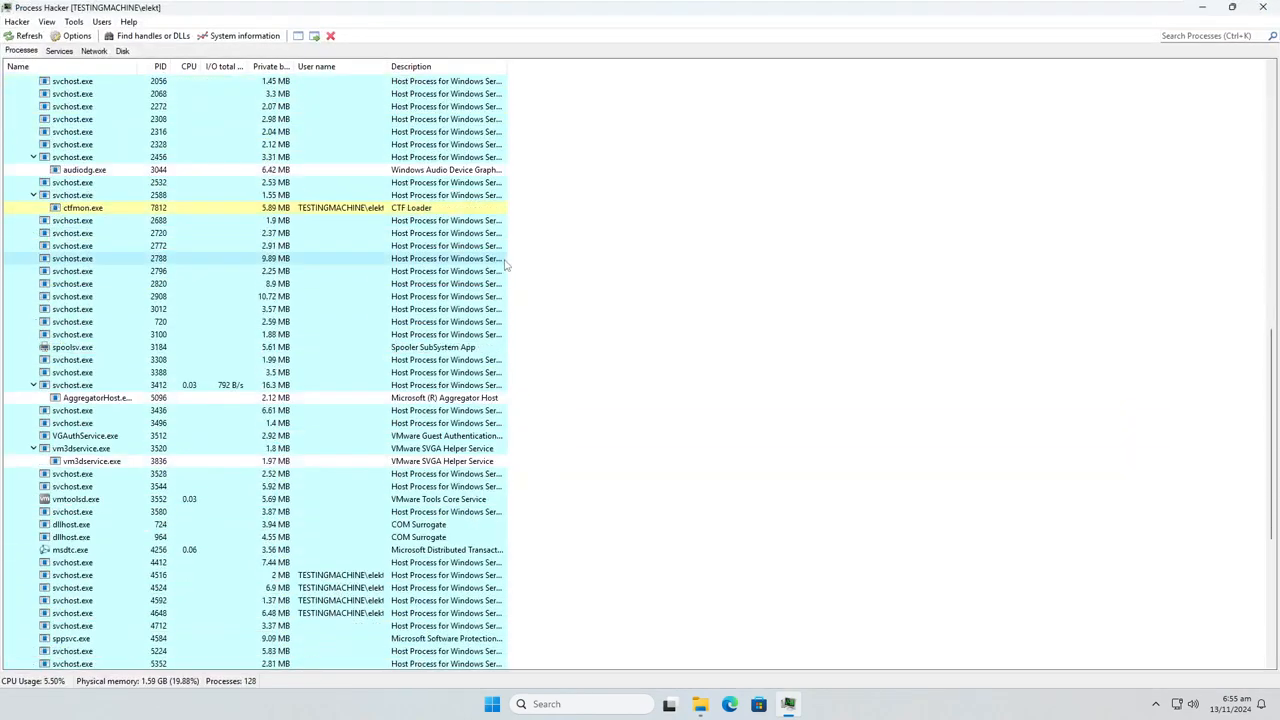
pyautogui.scroll(-8, 507, 265)
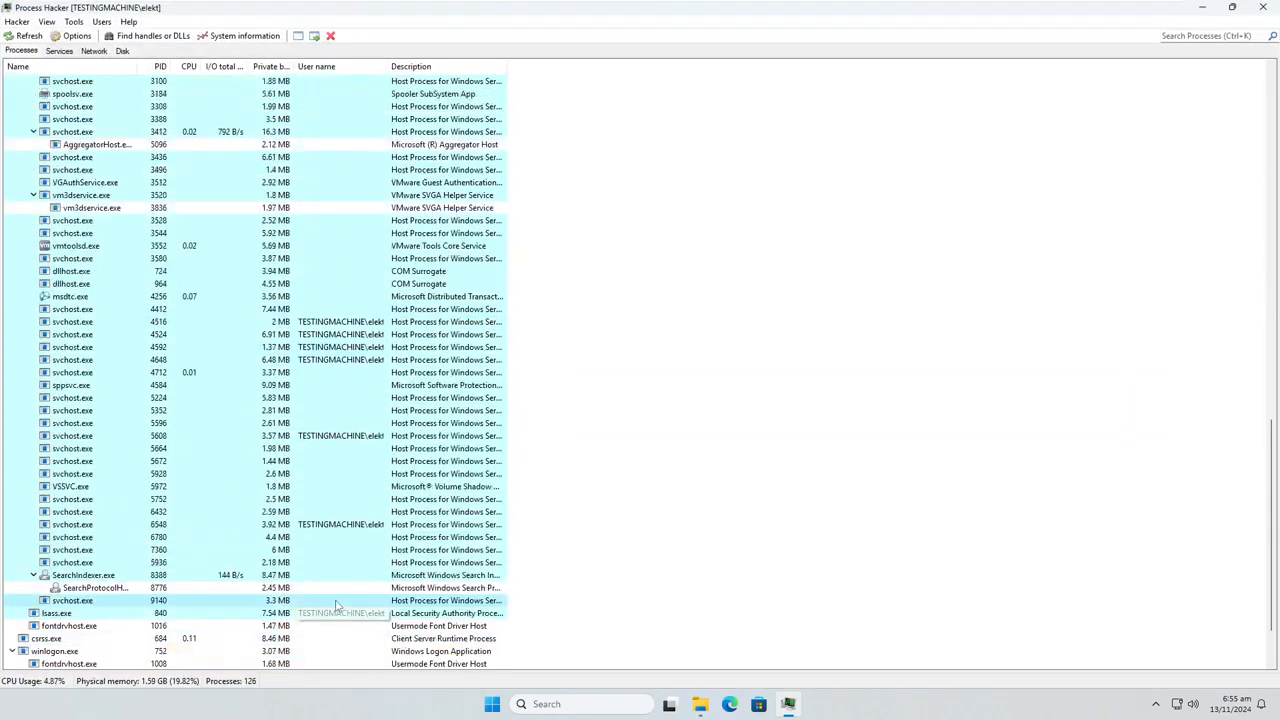
pyautogui.scroll(20, 337, 605)
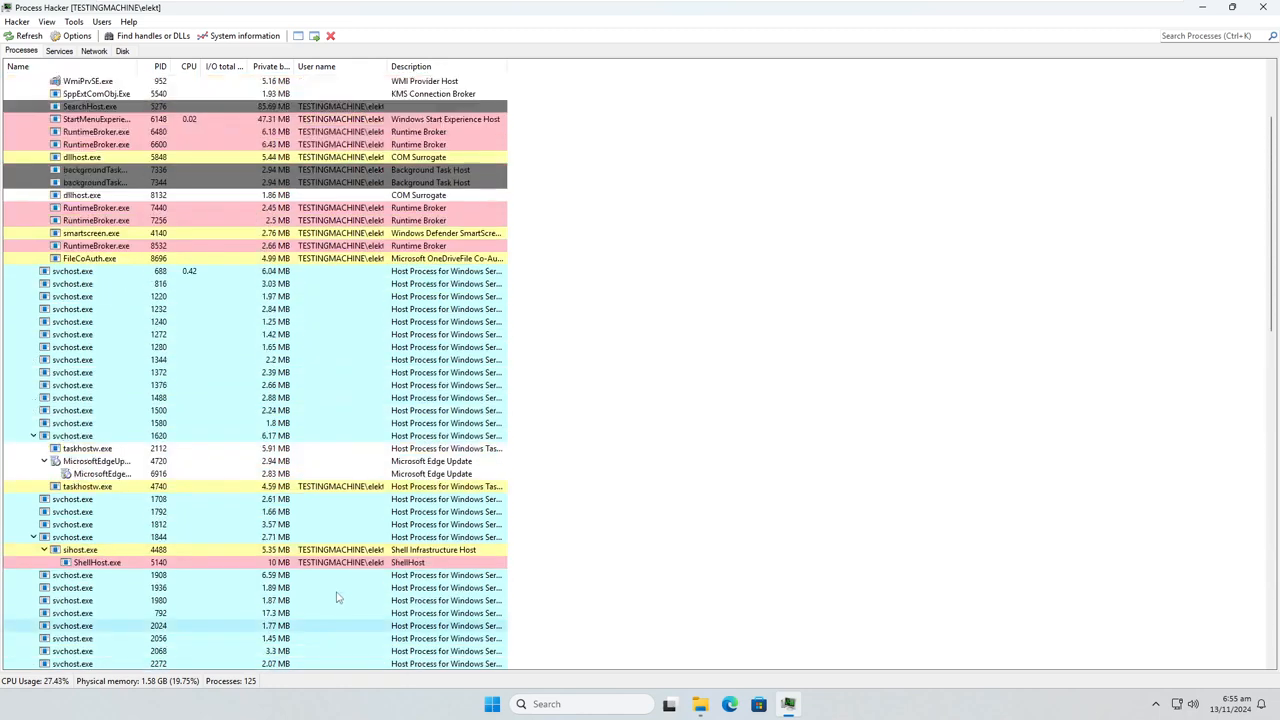
pyautogui.scroll(5, 337, 597)
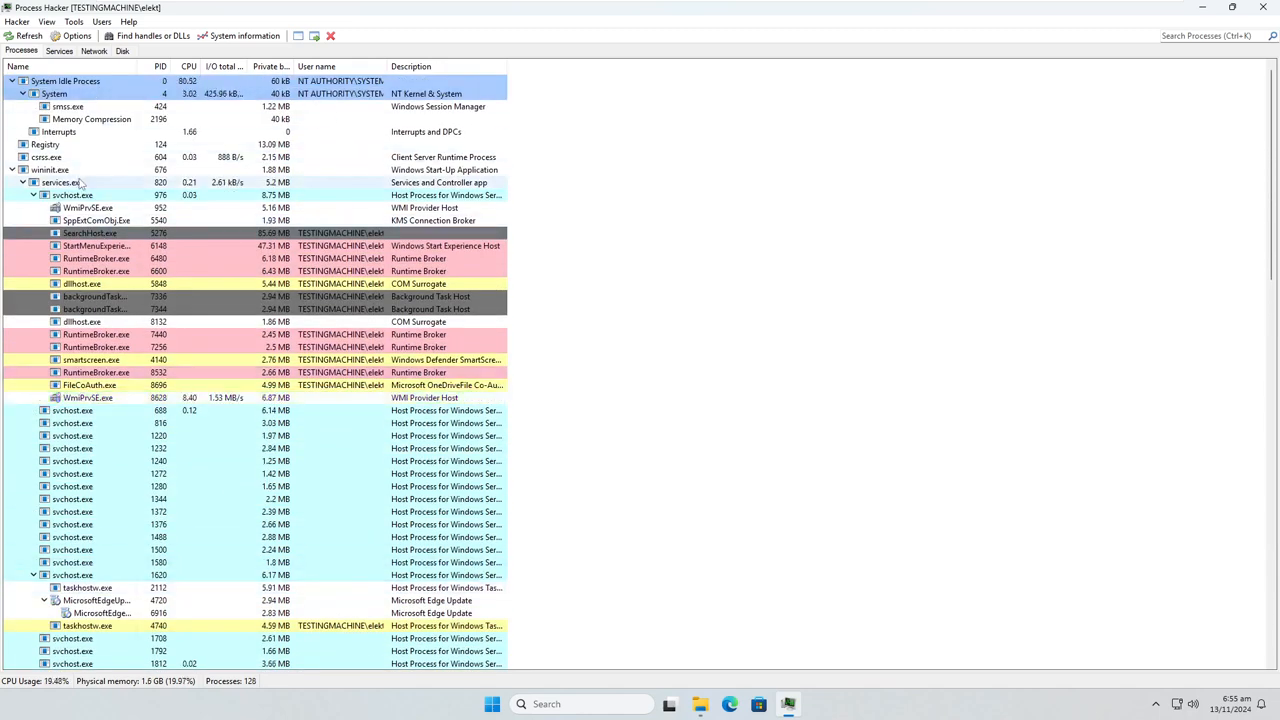
pyautogui.scroll(-4, 120, 422)
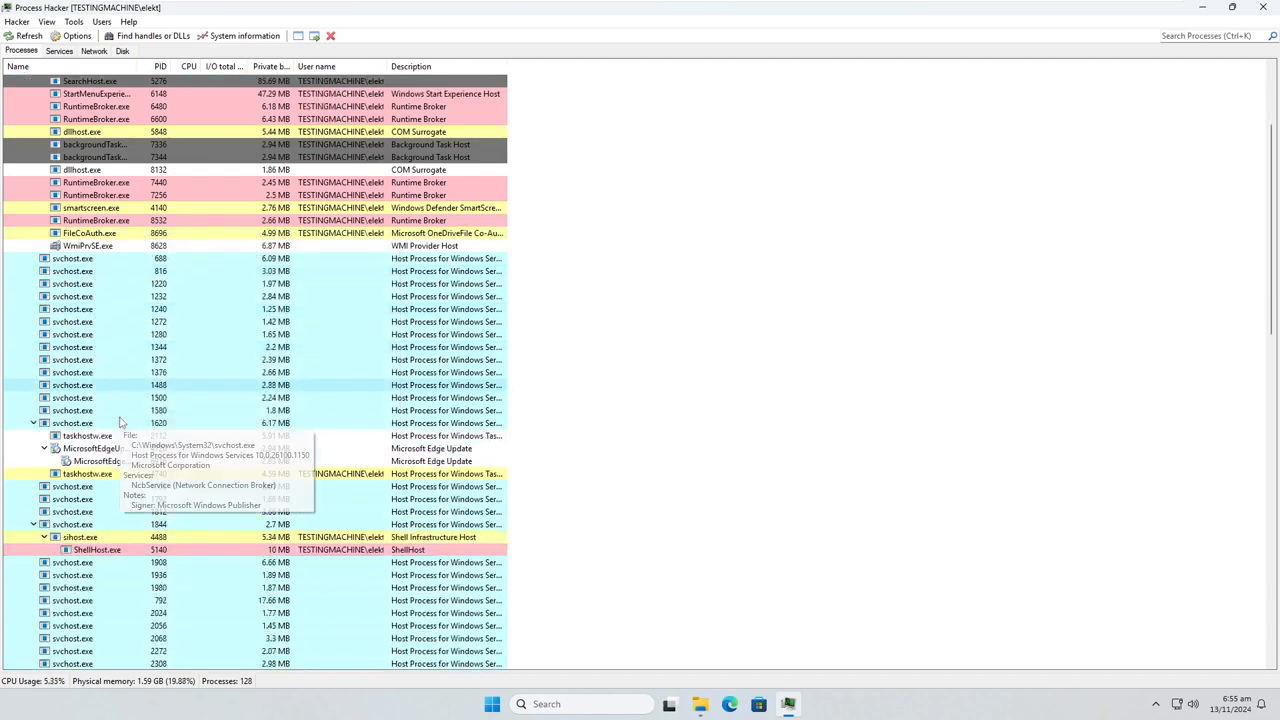
pyautogui.scroll(-18, 120, 422)
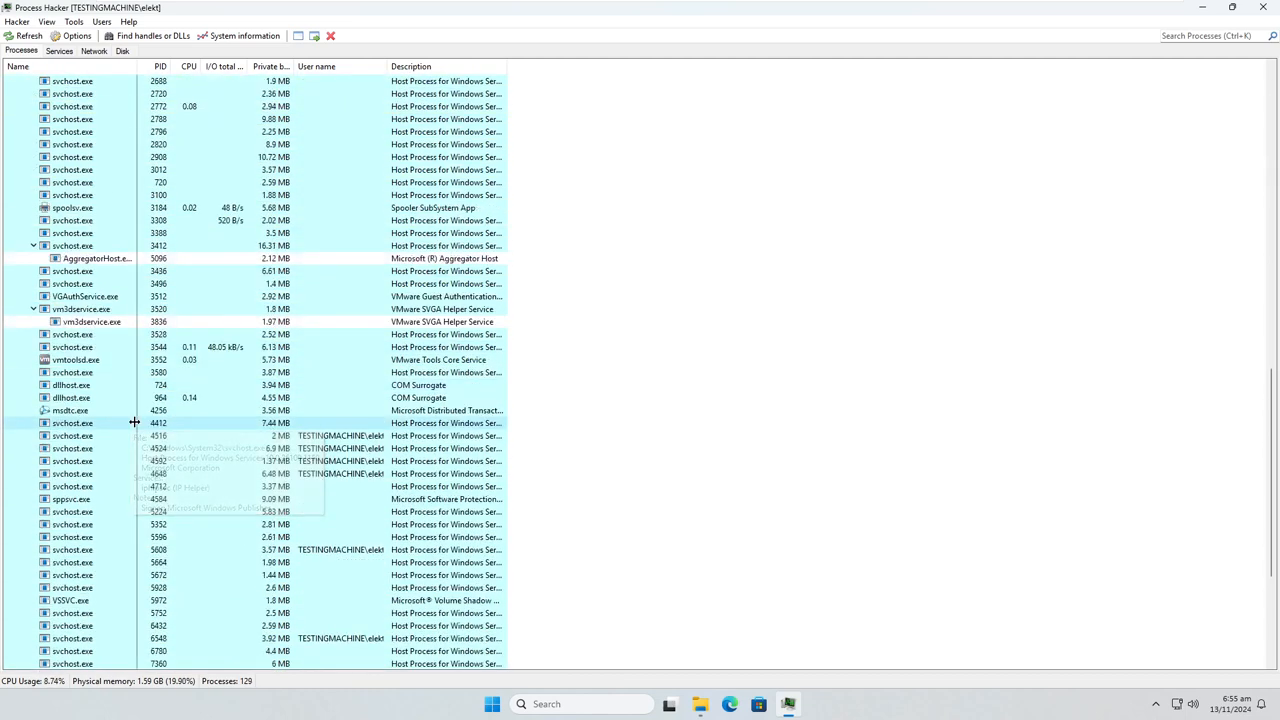
pyautogui.scroll(-6, 134, 422)
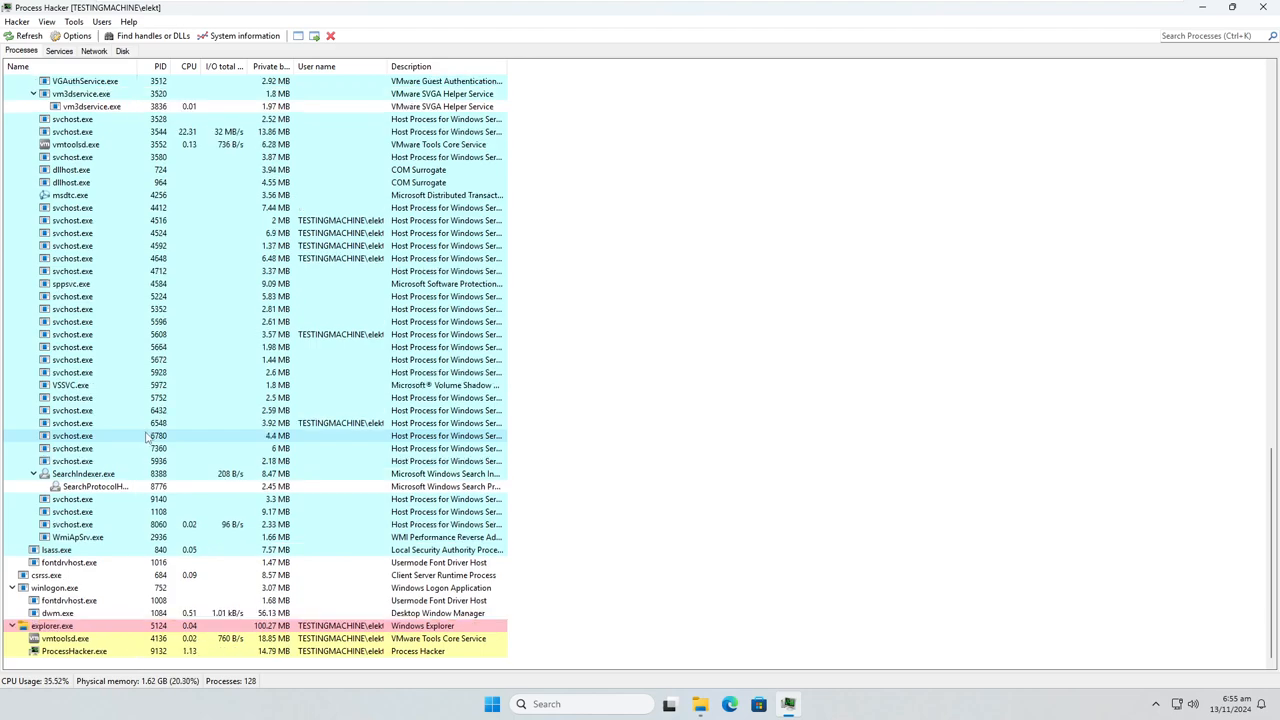
pyautogui.scroll(20, 148, 436)
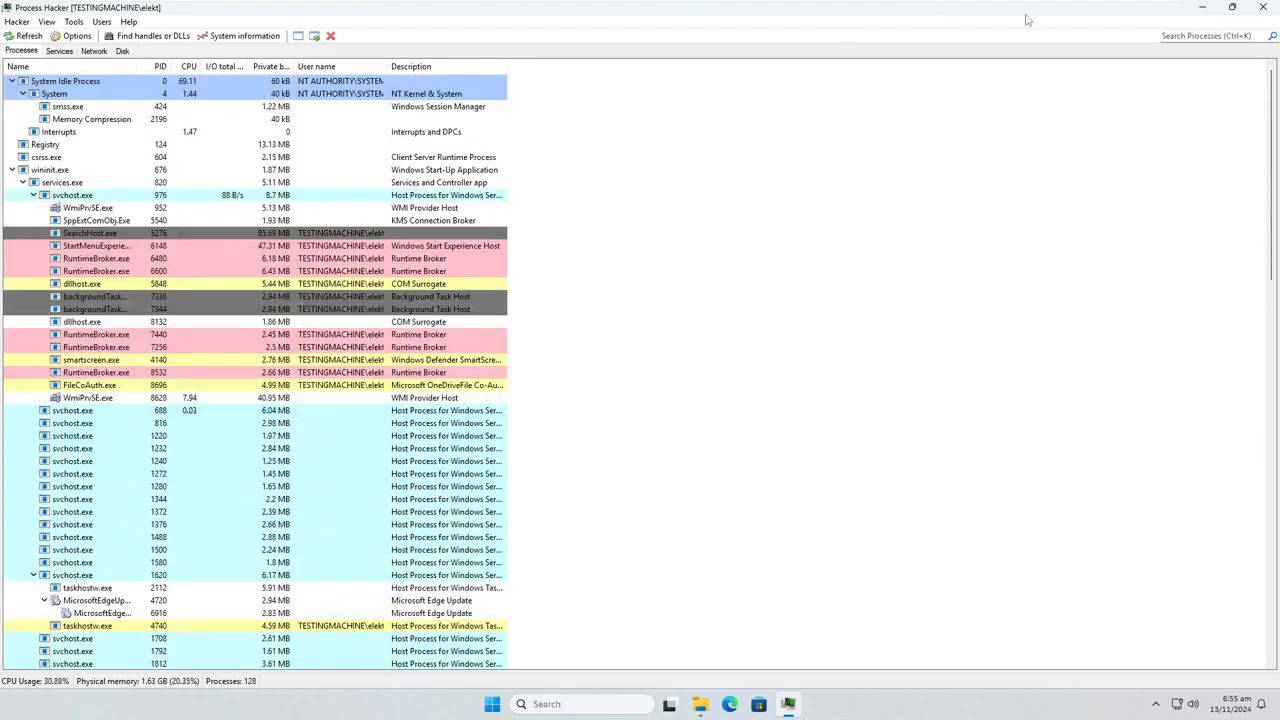
# Reduce Process Hacker from full screen to a smaller window and bring the Malware Analysis folder window to the front
pyautogui.click(1202, 7)
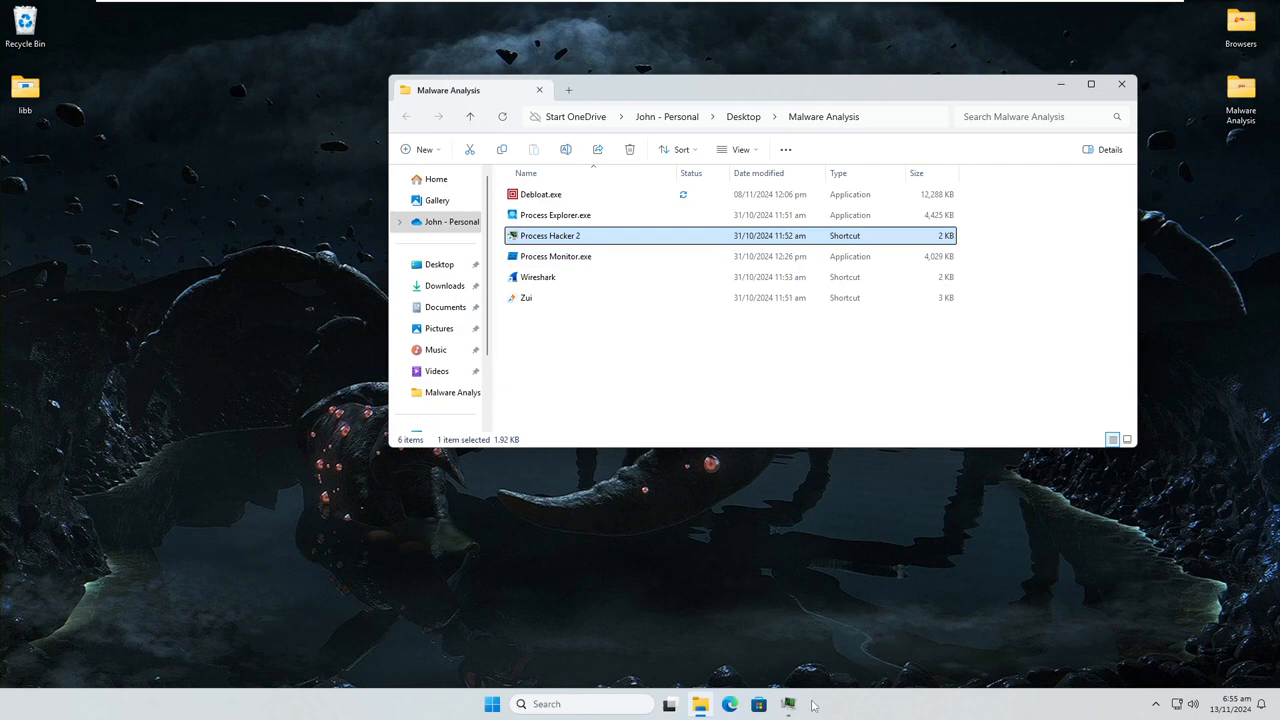
pyautogui.click(789, 704)
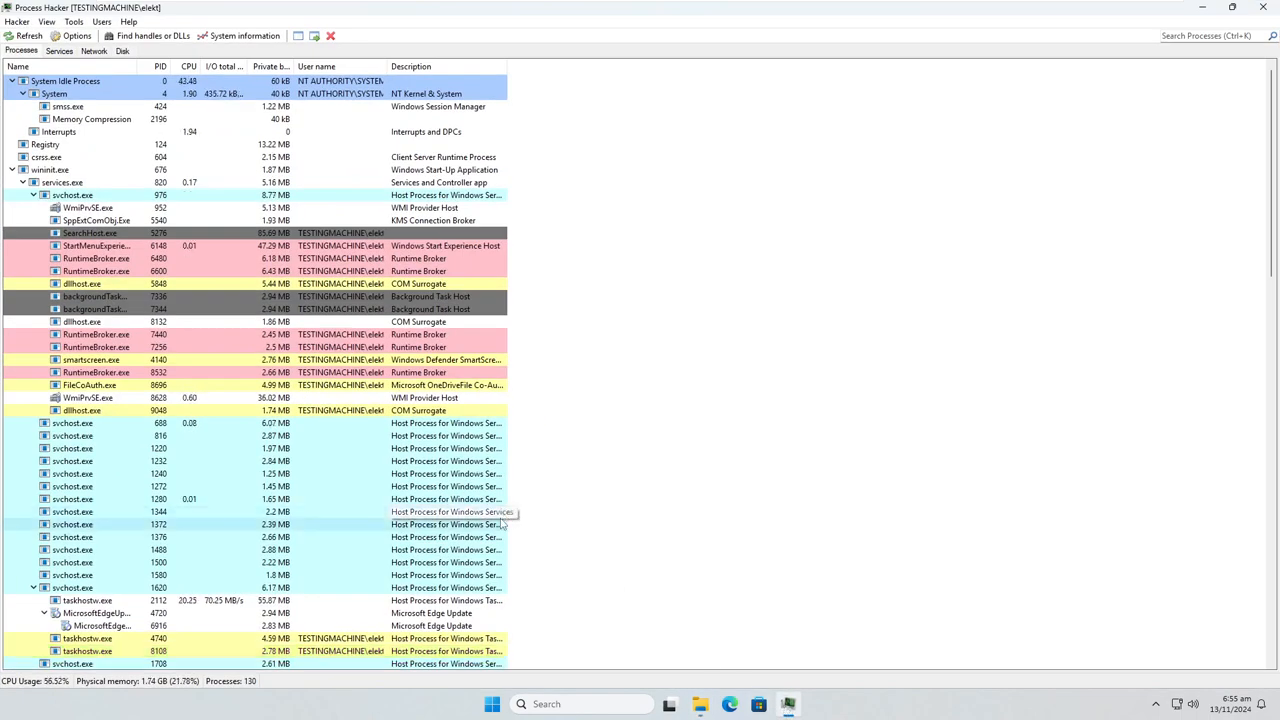
pyautogui.click(1229, 7)
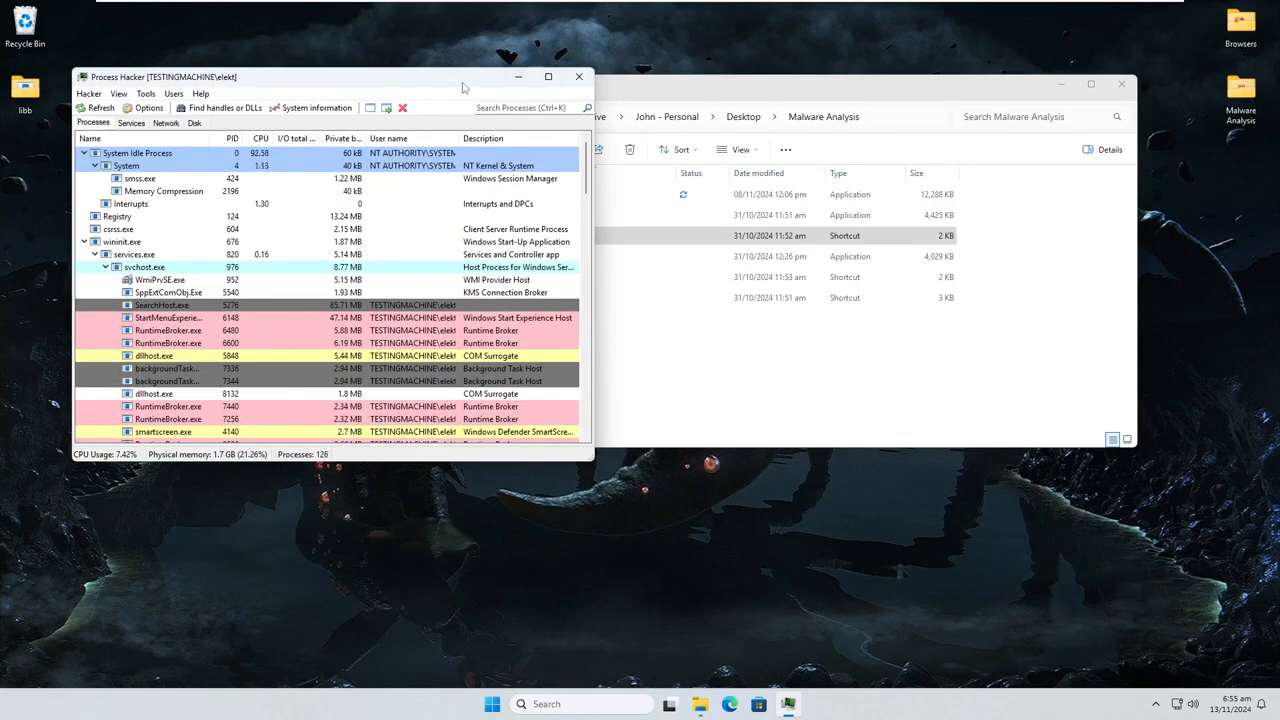
pyautogui.click(749, 87)
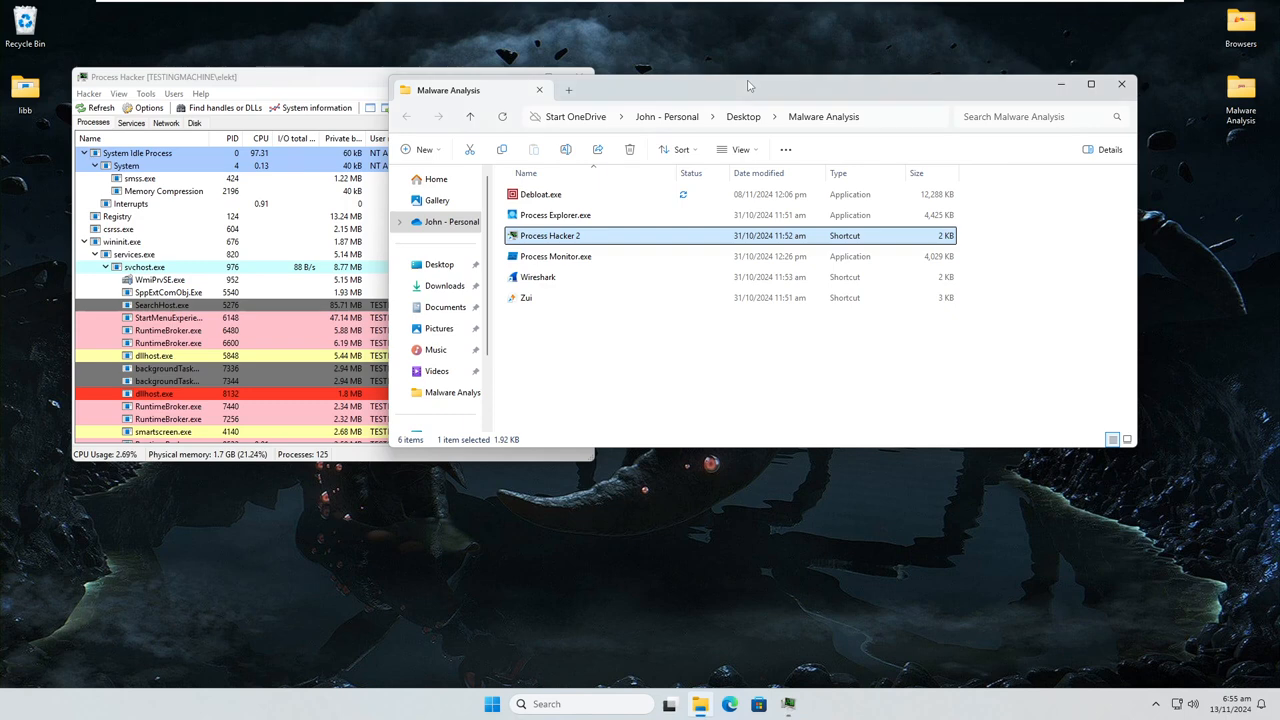